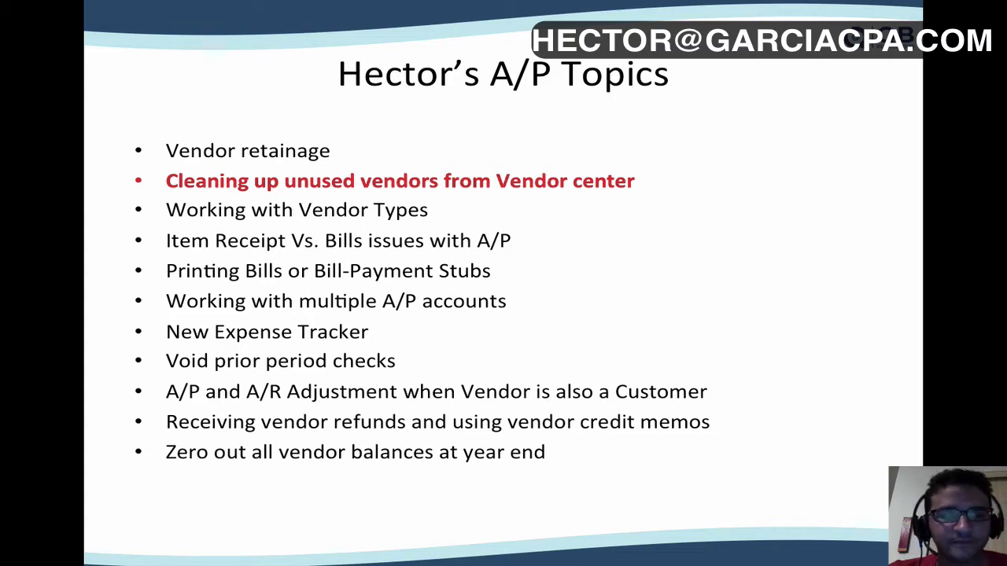
Step: Switch from the slides to the QuickBooks window in full screen and accept the new Left Icon Bar
key("Escape")
left_click(523, 316)
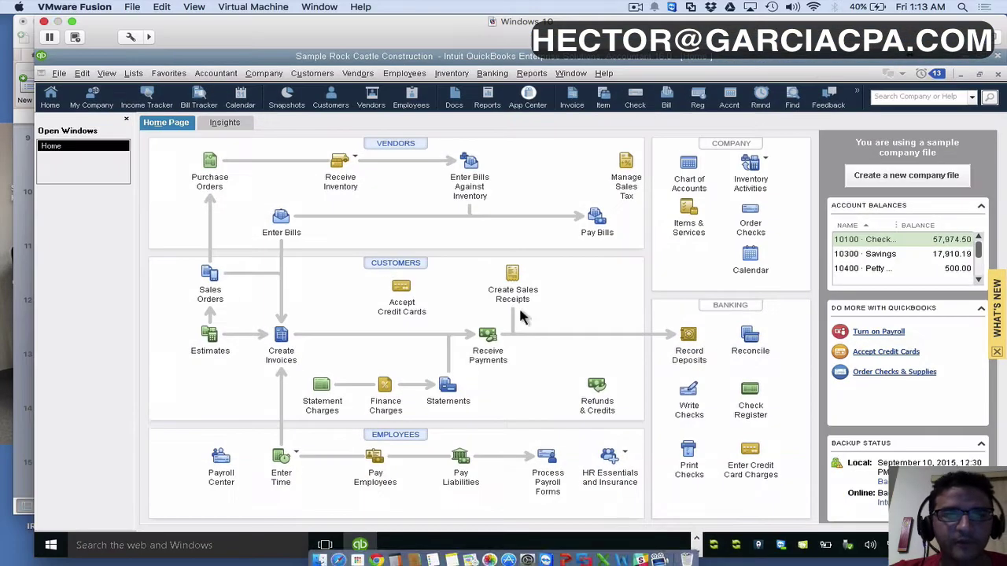
left_click(72, 22)
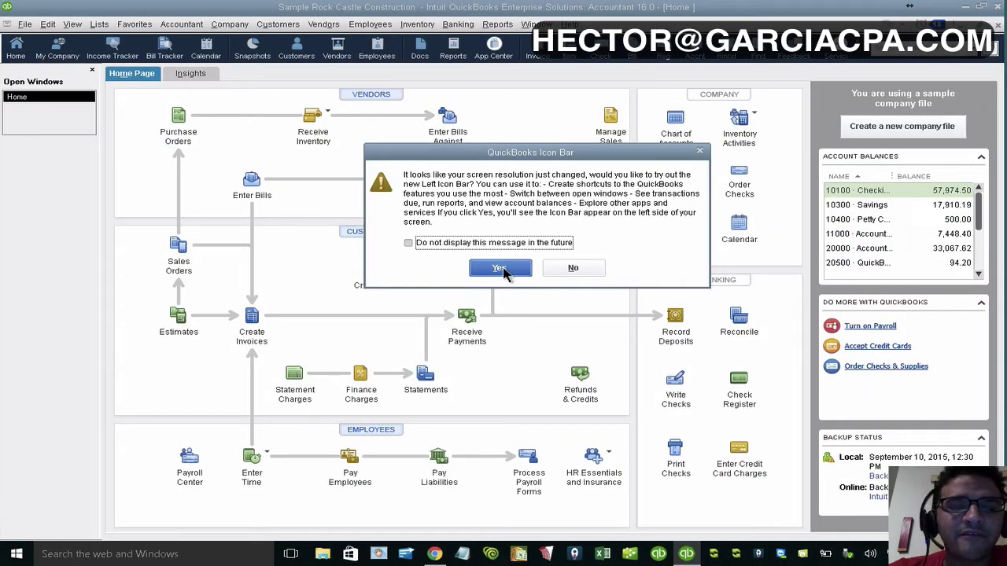
left_click(502, 269)
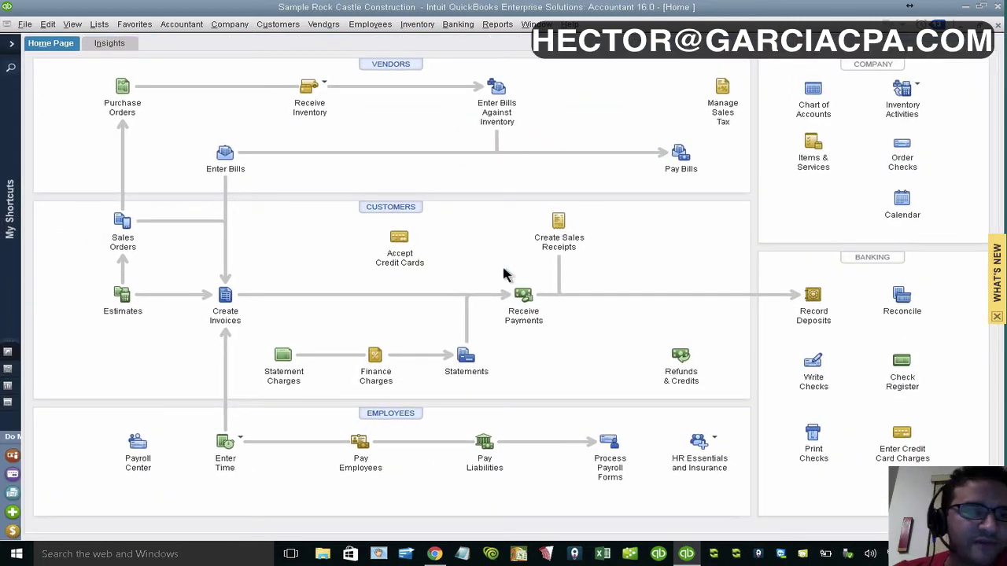
Step: Open the Vendor Center and look through the active vendors, including the Cal Gas & Electric record
left_click(324, 24)
left_click(332, 40)
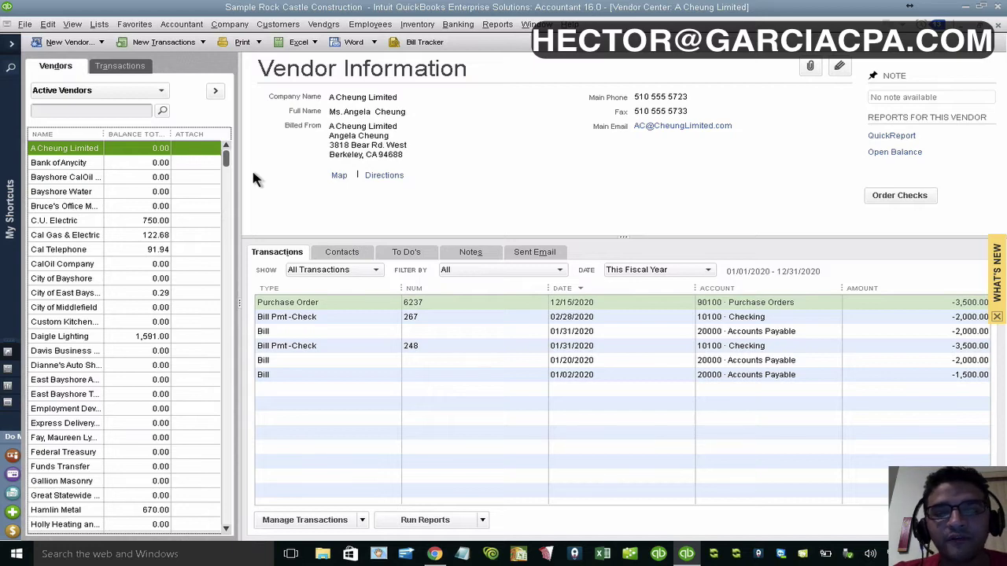
left_click(62, 235)
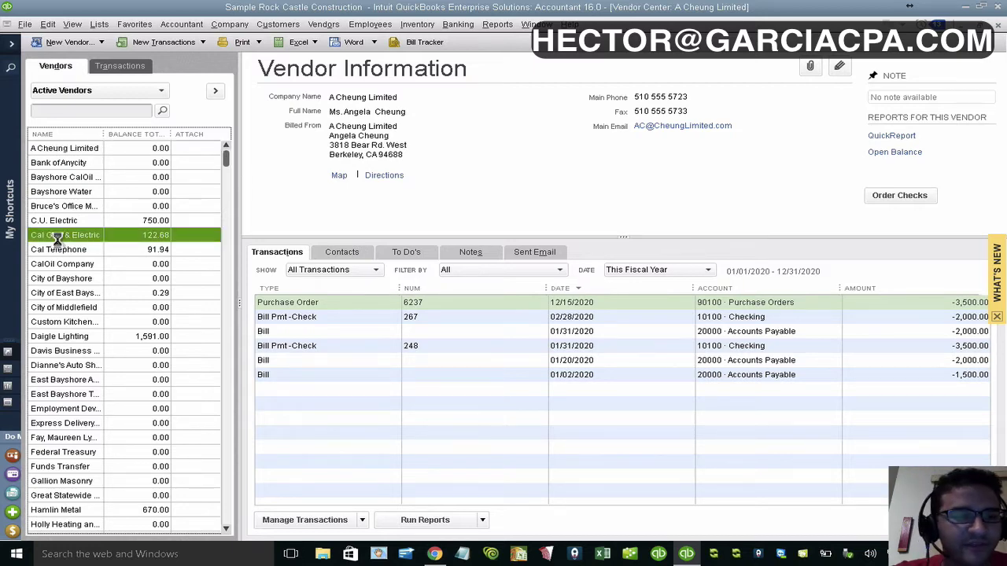
scroll(59, 246, "down", 1)
scroll(59, 246, "down", 3)
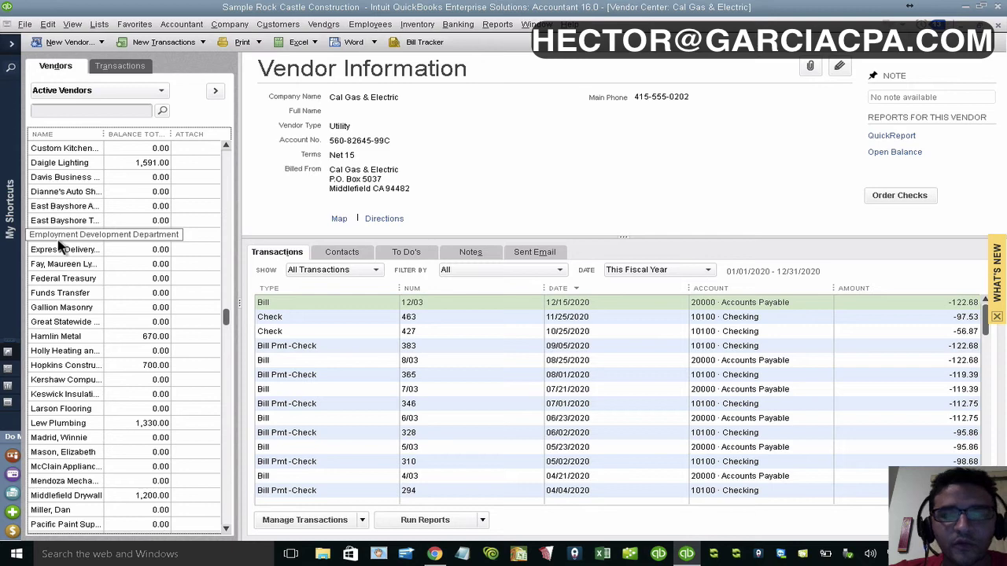
left_click(226, 161)
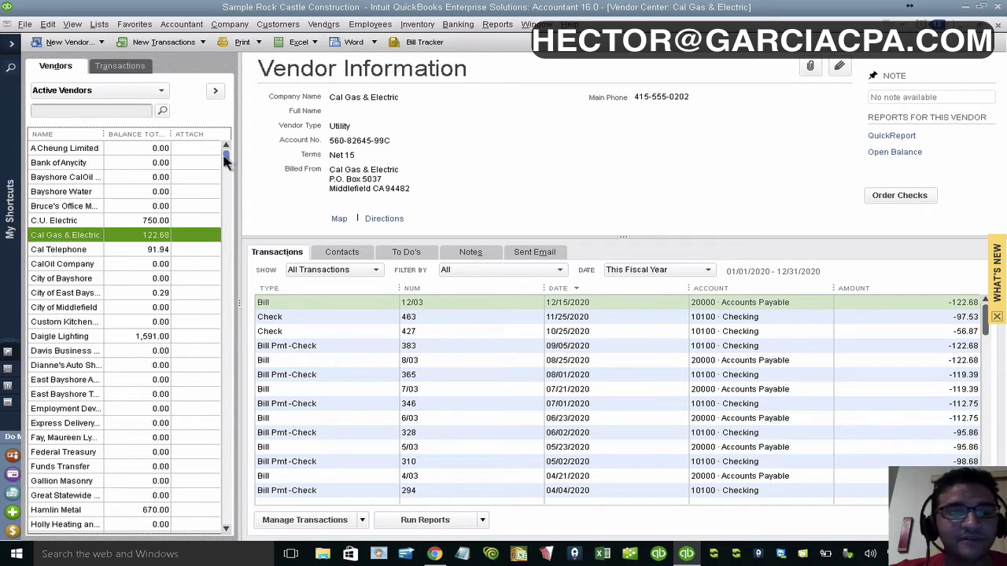
Step: Make the vendor CalOil Company inactive and set the vendor list to show All Vendors
left_click(58, 264)
right_click(59, 265)
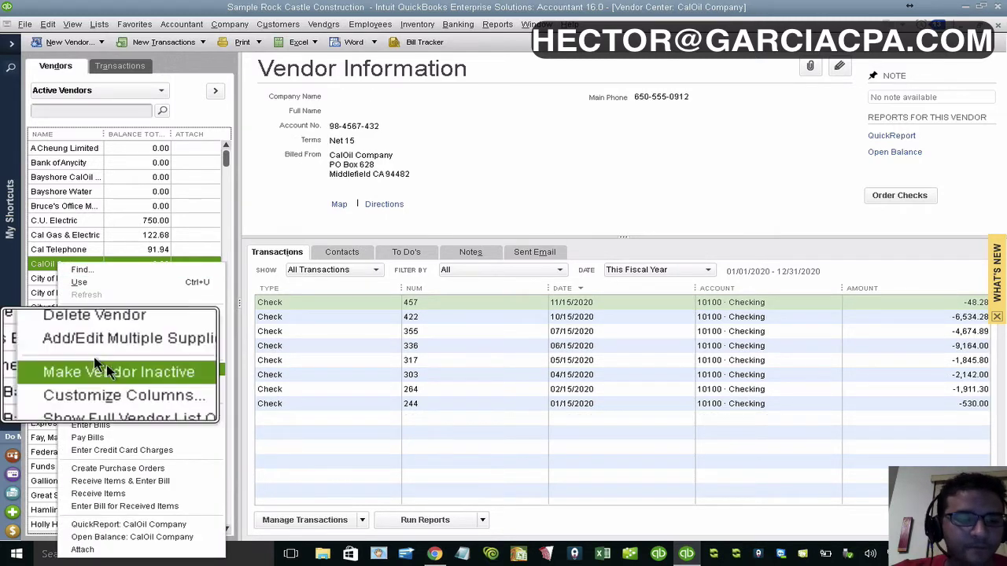
key("Escape")
right_click(67, 269)
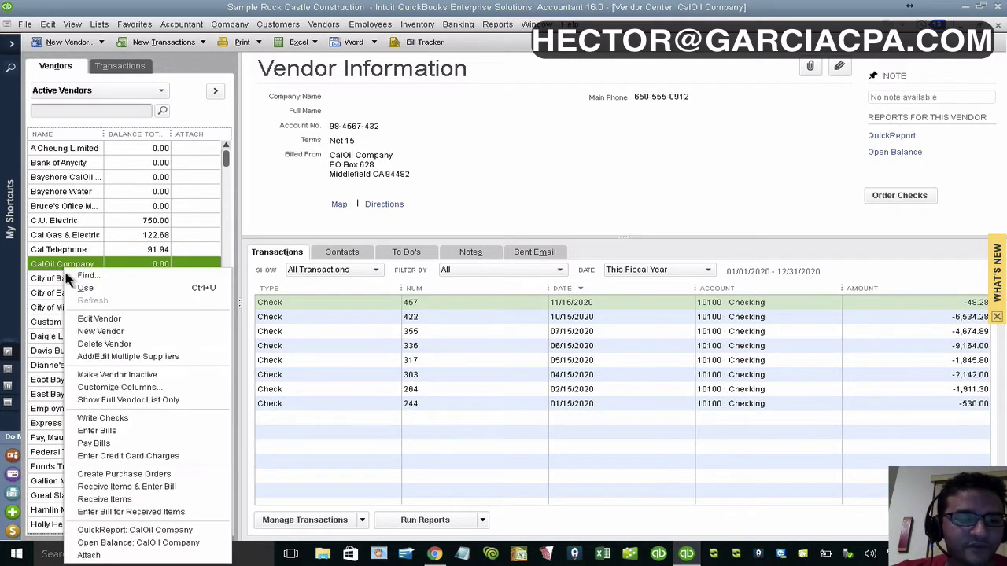
left_click(134, 375)
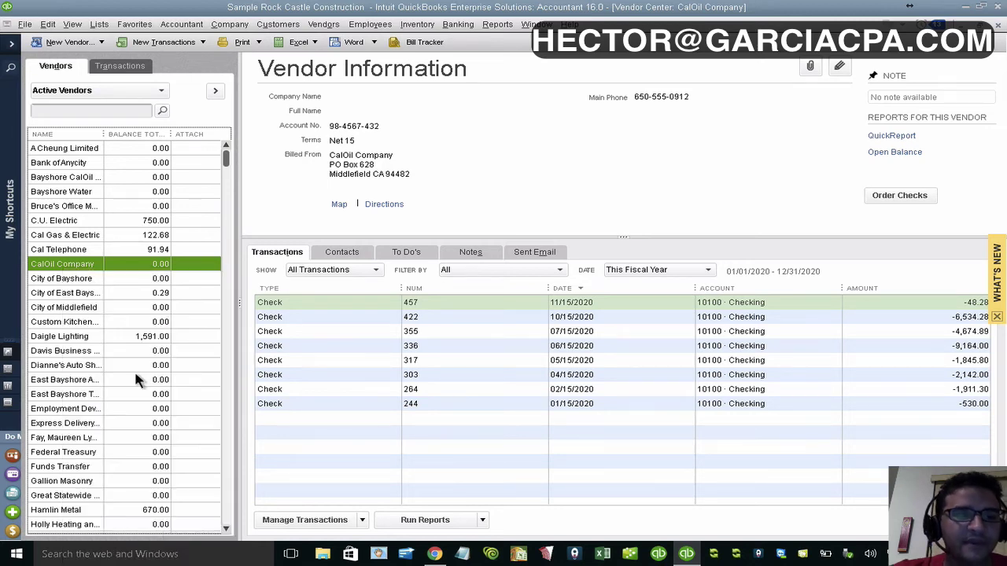
left_click(84, 92)
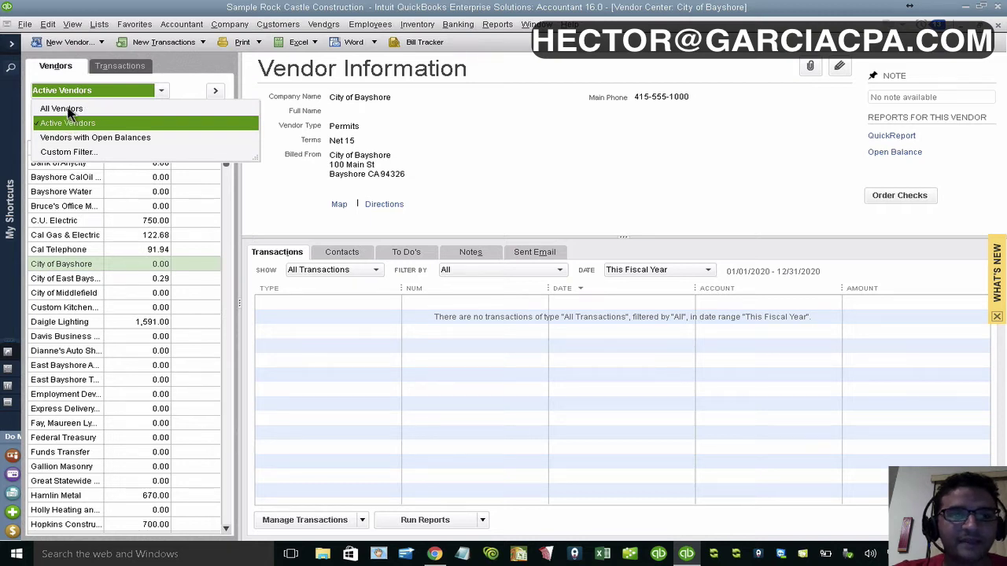
left_click(63, 109)
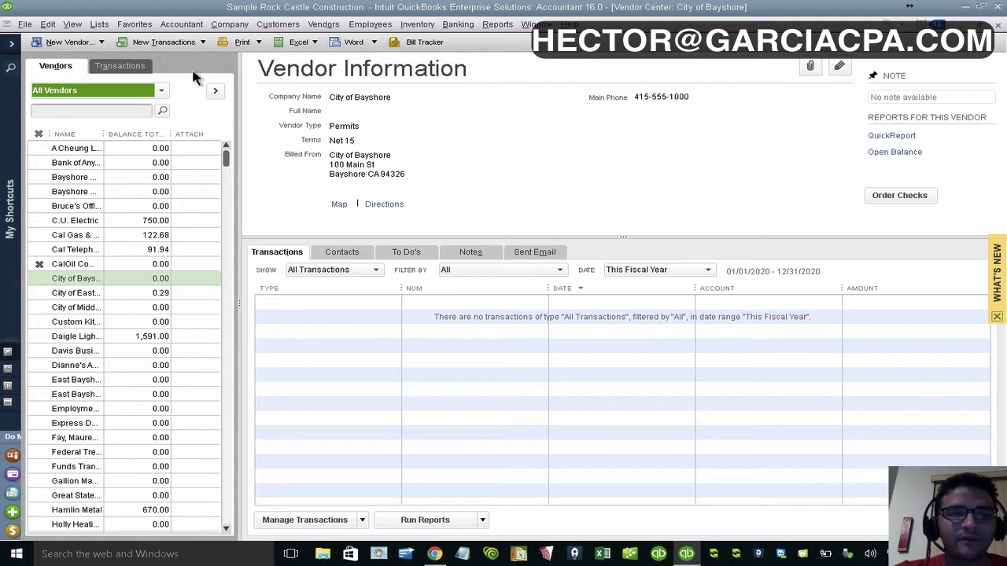
Step: Open Add/Edit Multiple List Entries and choose Vendors as the list to edit
left_click(99, 24)
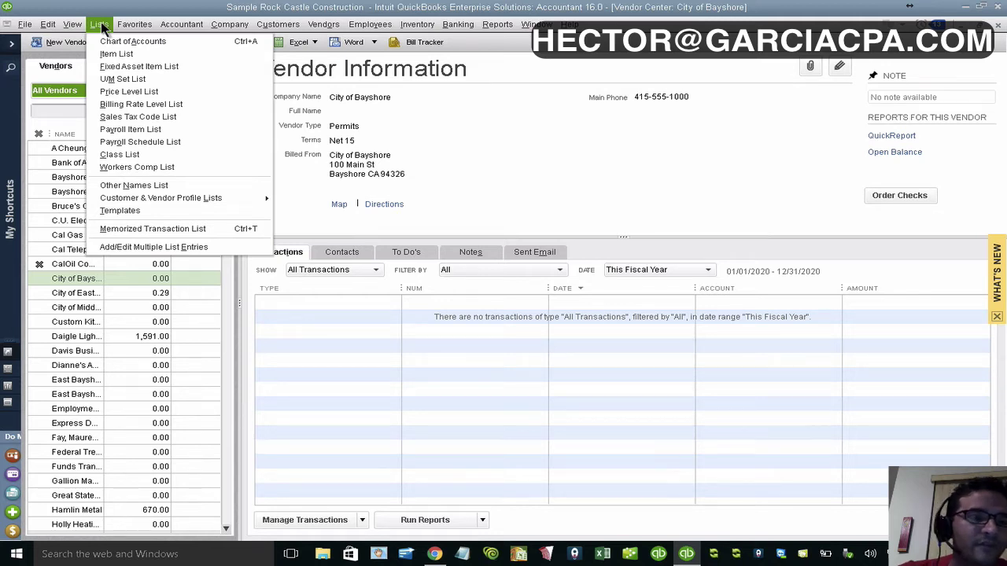
left_click(145, 247)
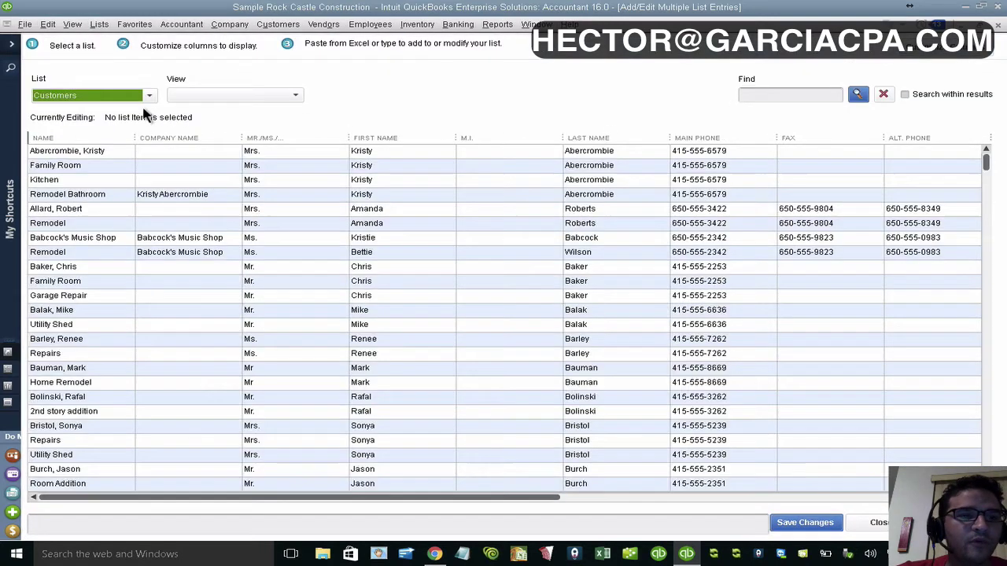
left_click(124, 98)
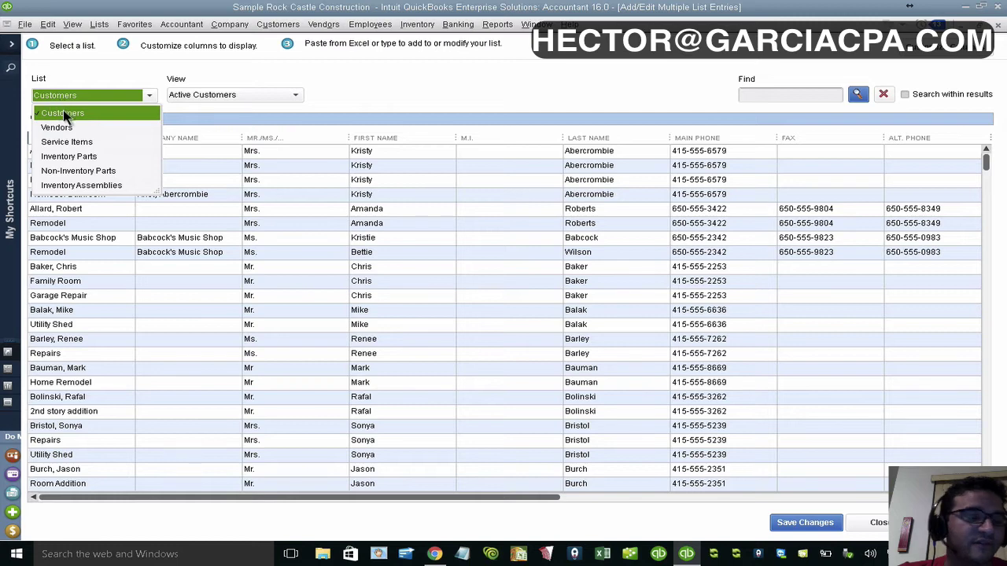
left_click(61, 127)
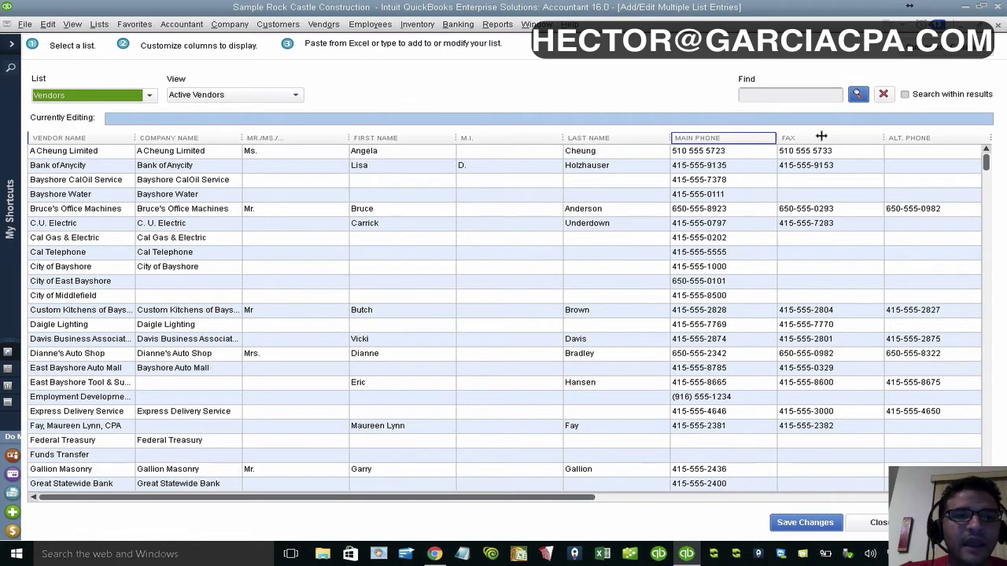
Step: Customize the columns of the vendor entry grid by adding Inactive to the chosen columns
left_click(949, 59)
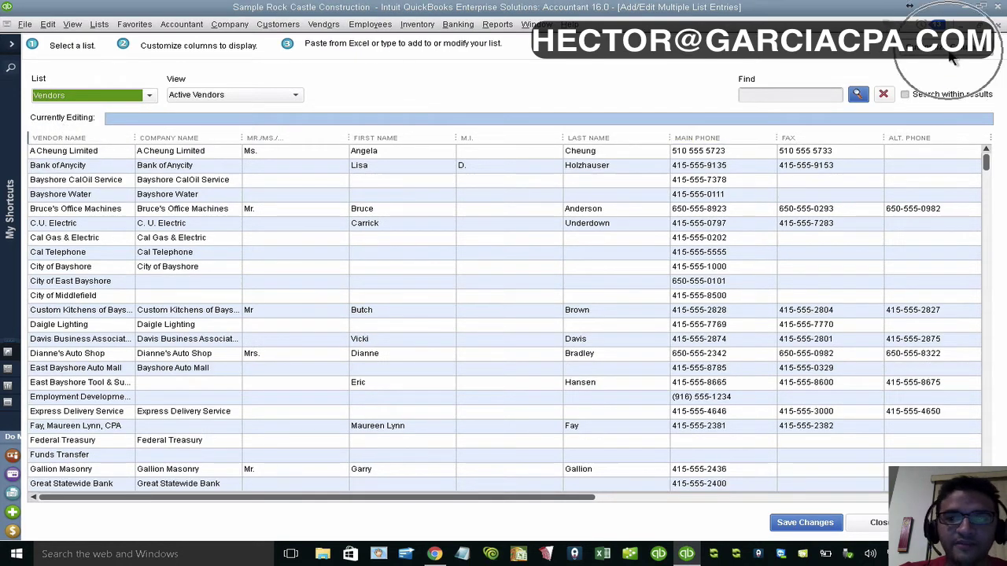
left_click(952, 59)
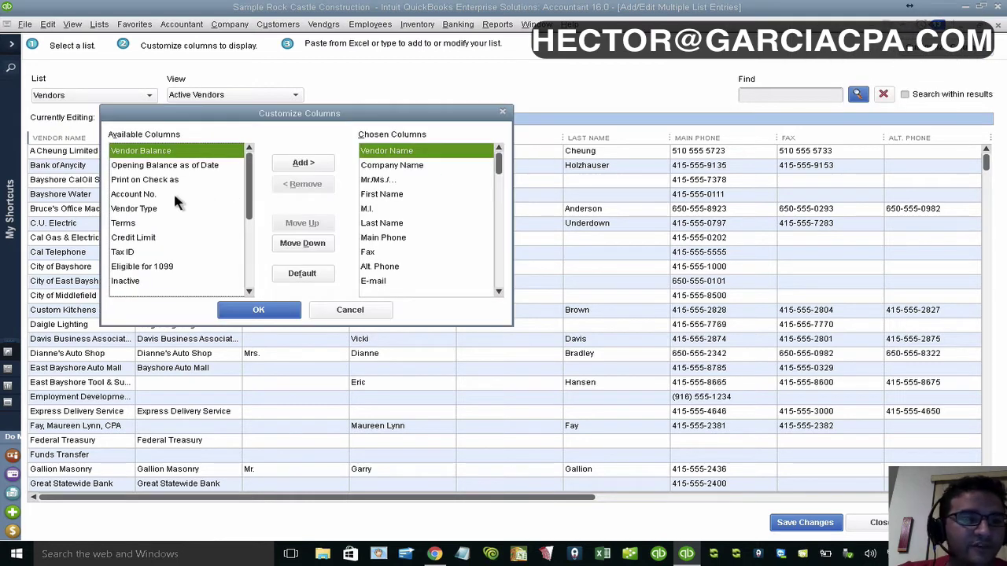
left_click(128, 283)
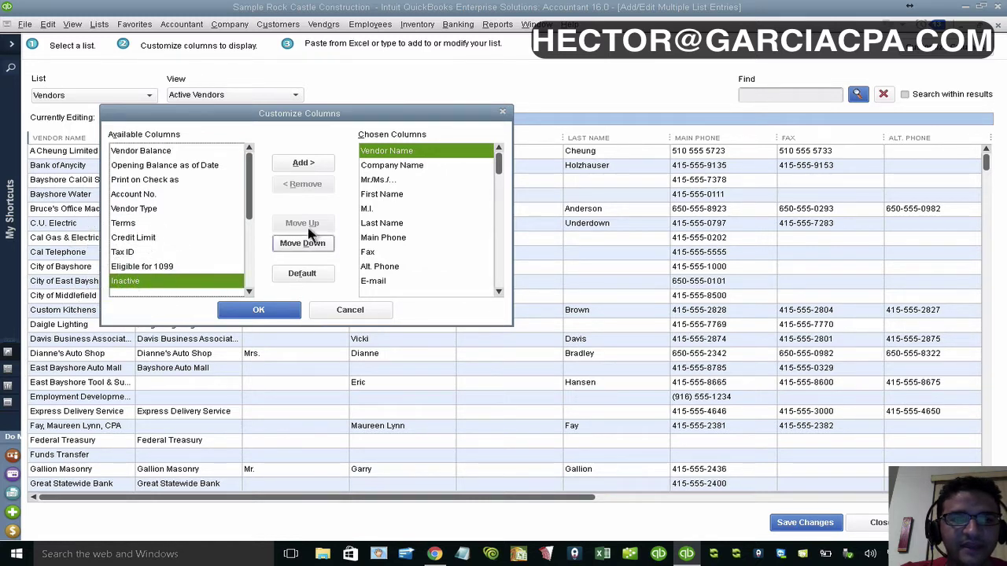
left_click(301, 166)
left_click(299, 167)
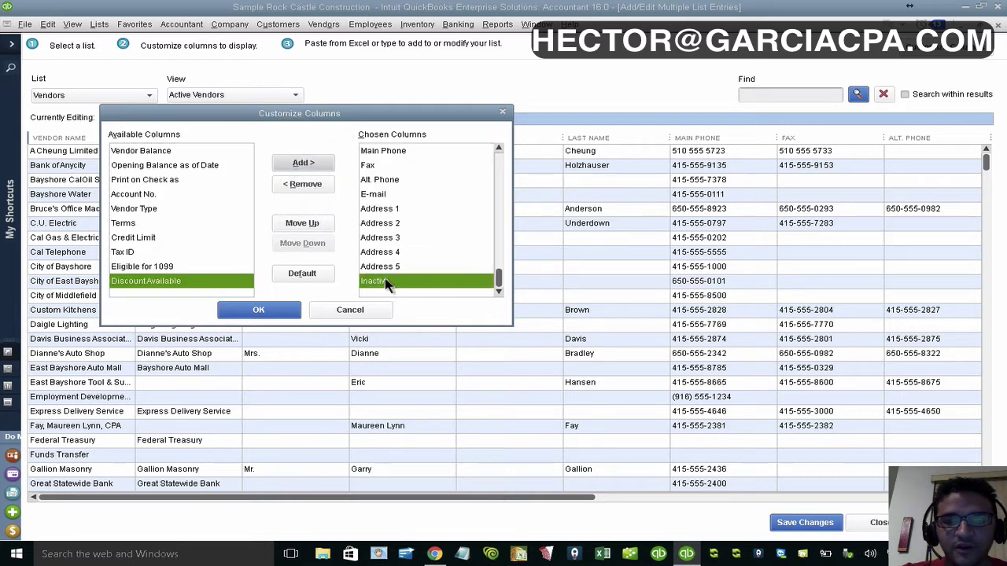
Step: Reorder the chosen columns so Inactive comes directly after Company Name, and apply the column layout
left_click(318, 225)
left_click(318, 225)
left_click(318, 226)
left_click(318, 225)
left_click(318, 225)
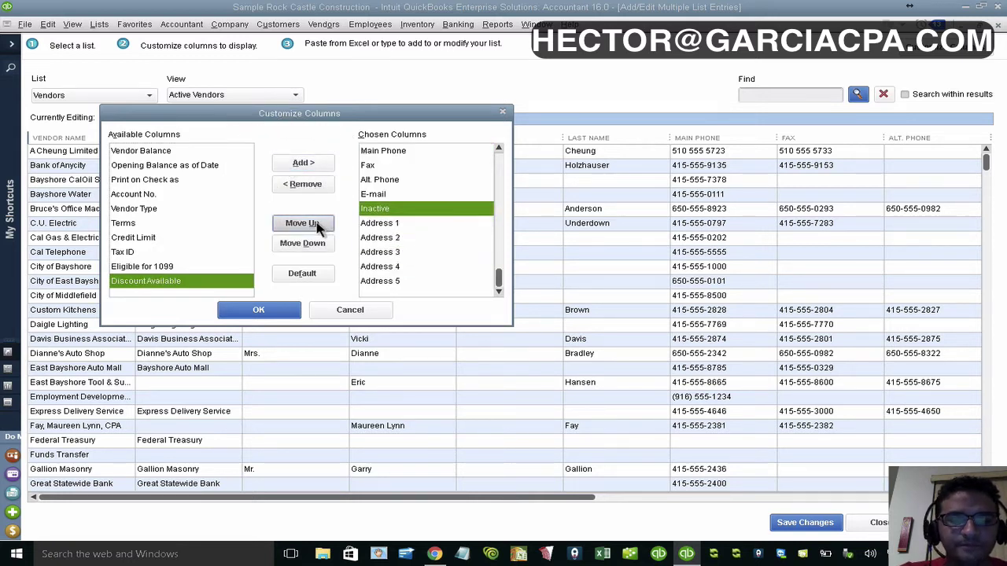
left_click(317, 225)
left_click(318, 225)
left_click(318, 224)
left_click(317, 224)
left_click(318, 225)
left_click(318, 225)
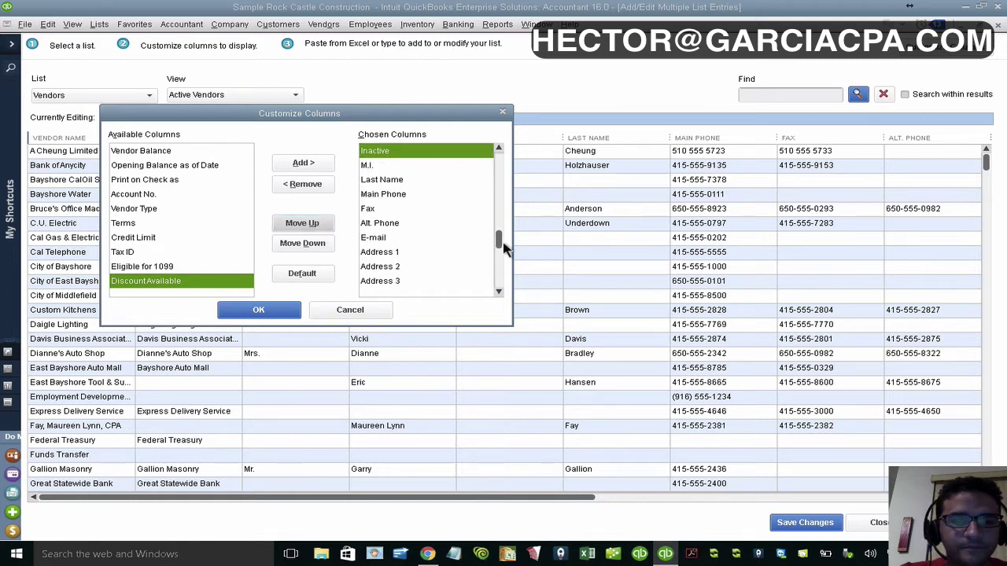
left_click_drag(505, 245, 504, 162)
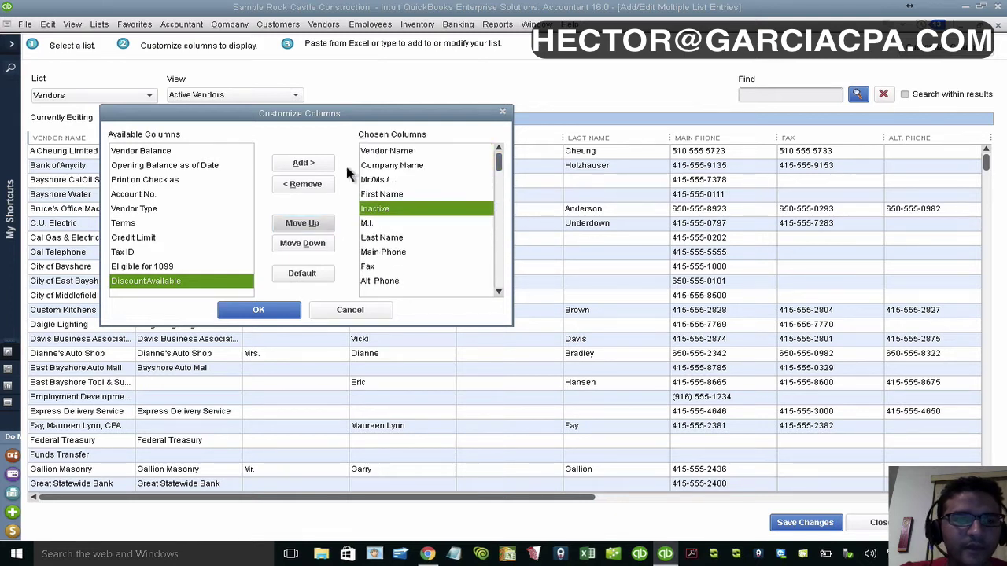
left_click(318, 224)
left_click(319, 225)
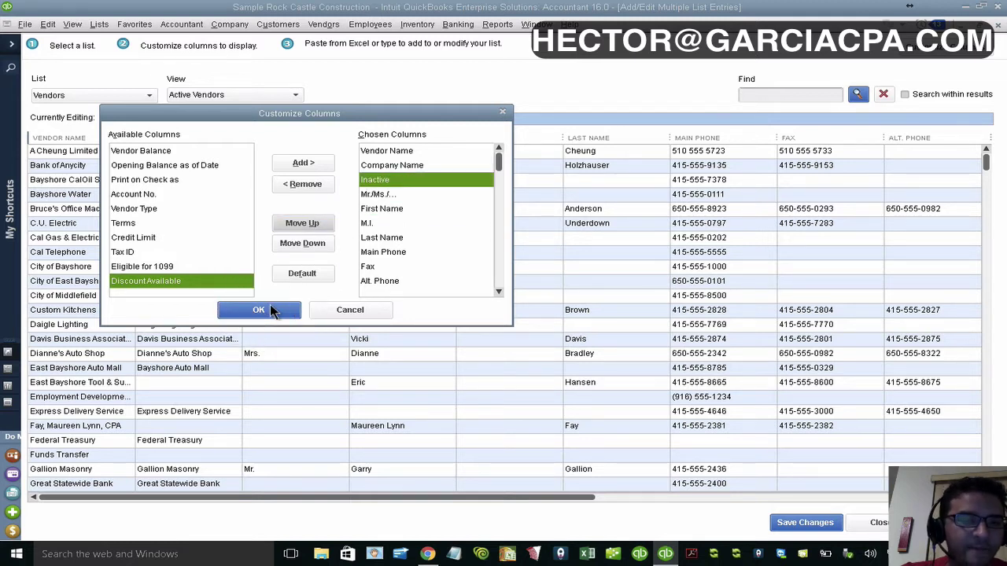
left_click(270, 309)
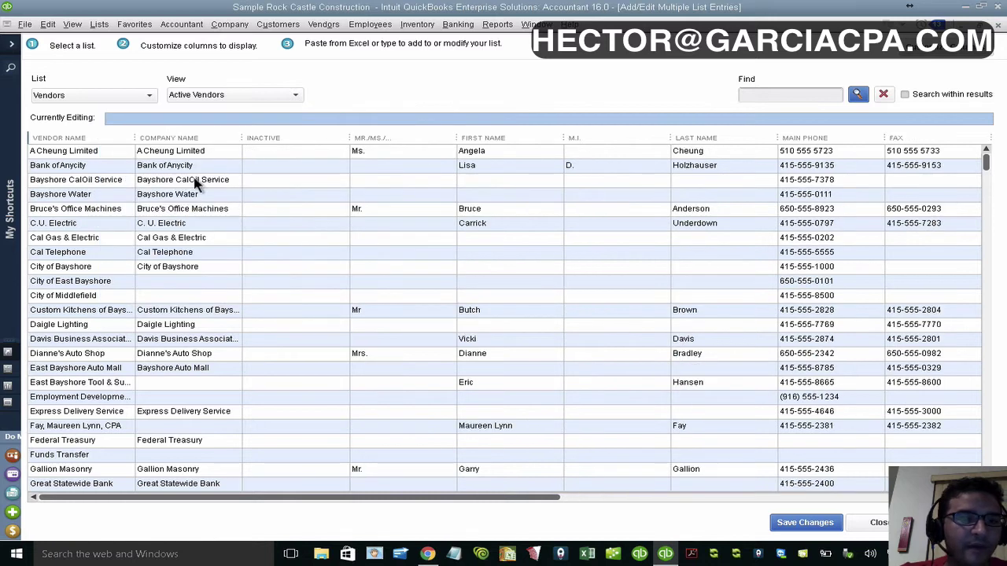
Step: Mark A Cheung Limited, Bayshore Water, City of Bayshore, Custom Kitchens of Bayshore, Employment Development Department and the CPA vendor as inactive
left_click(287, 151)
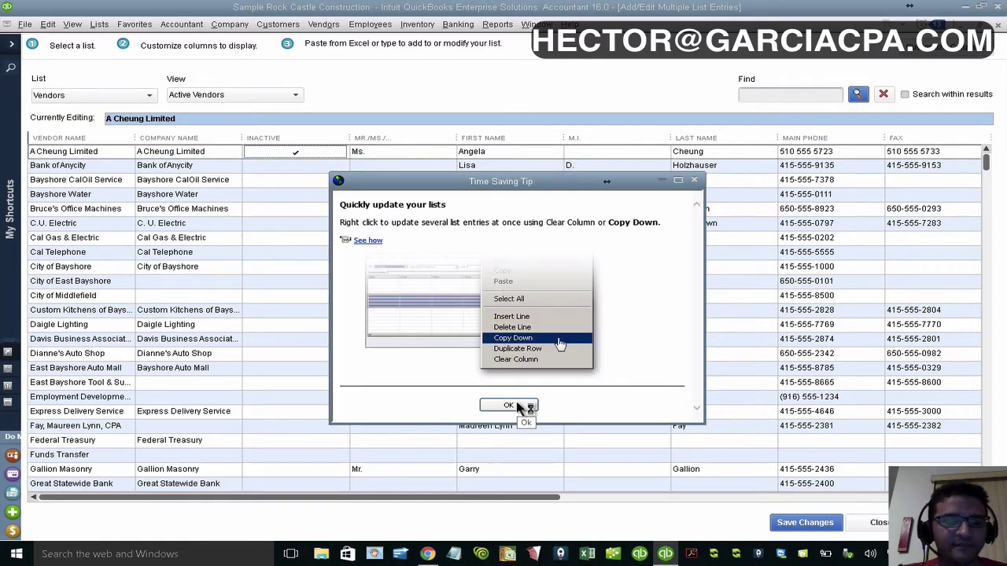
left_click(519, 407)
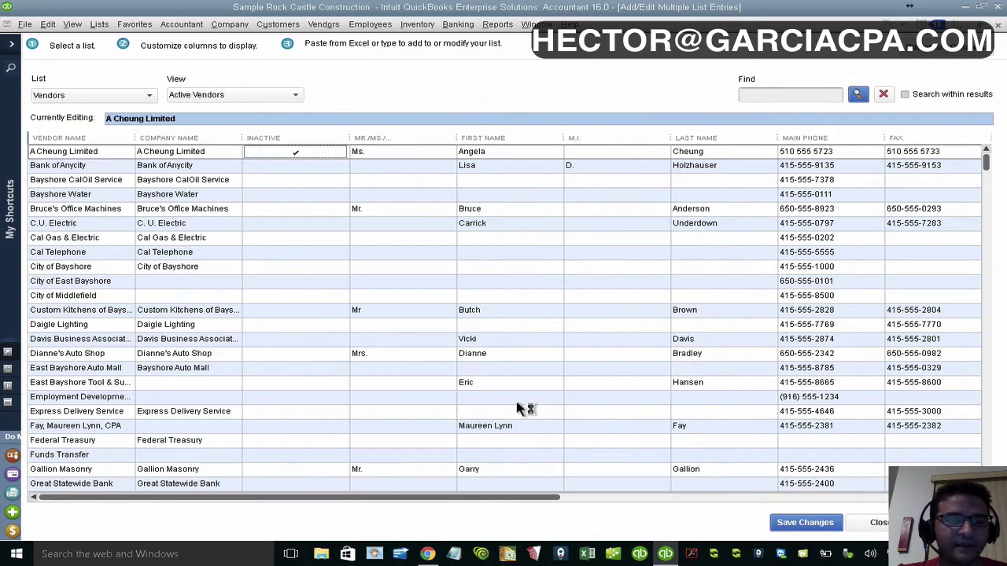
left_click(304, 195)
left_click(302, 267)
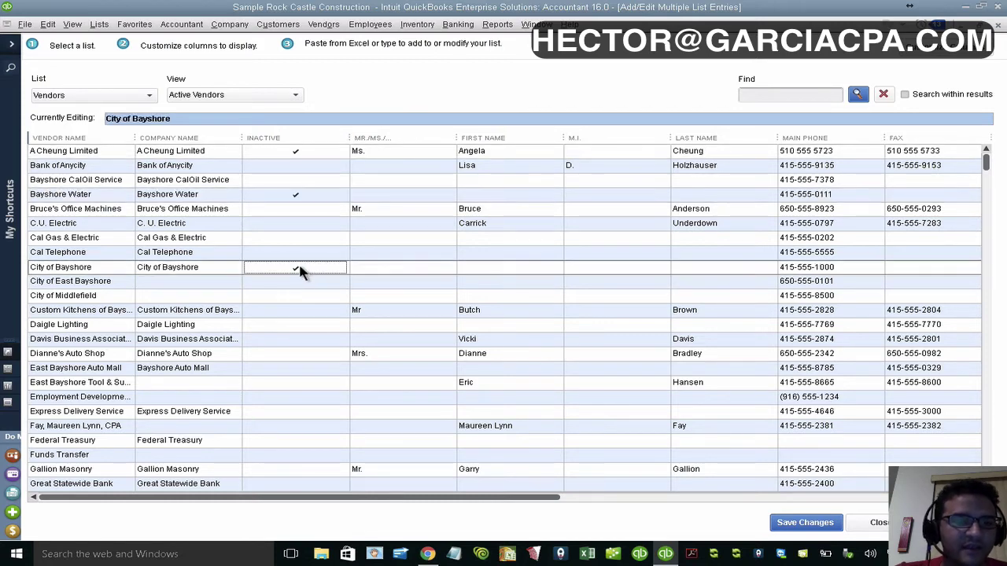
left_click(297, 312)
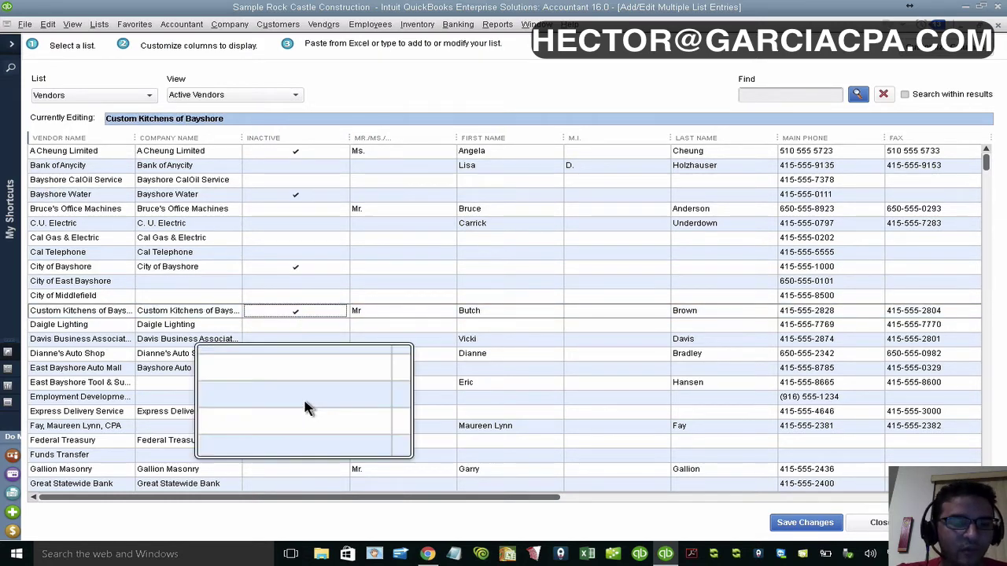
left_click(302, 397)
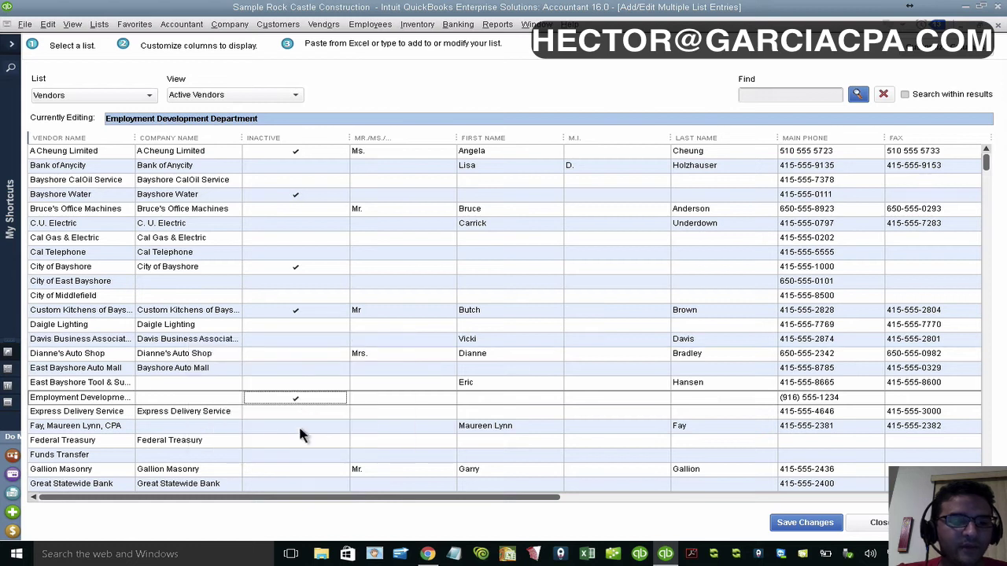
left_click(297, 426)
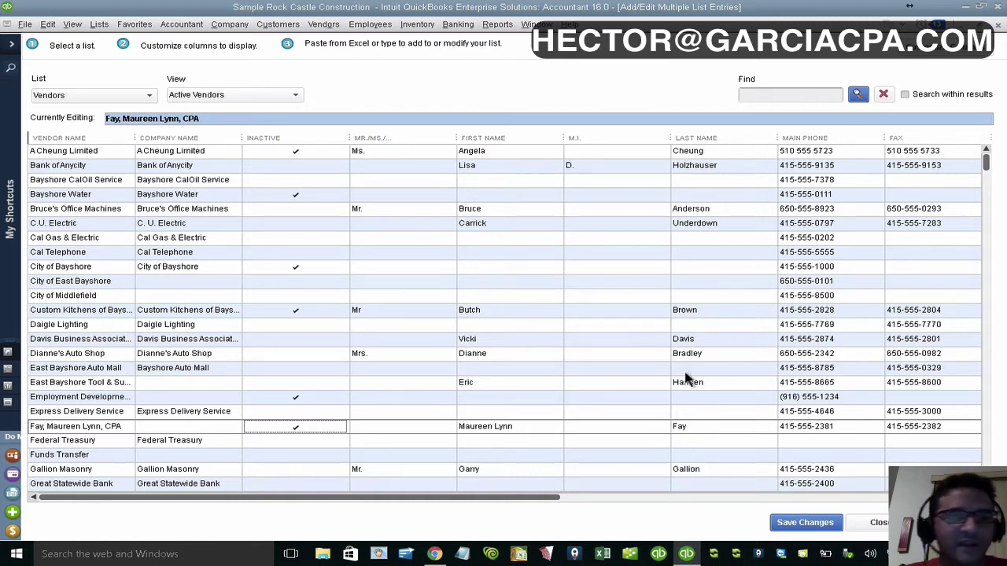
Step: Close the multiple list entries editor without saving the vendor changes
left_click(875, 523)
left_click(513, 178)
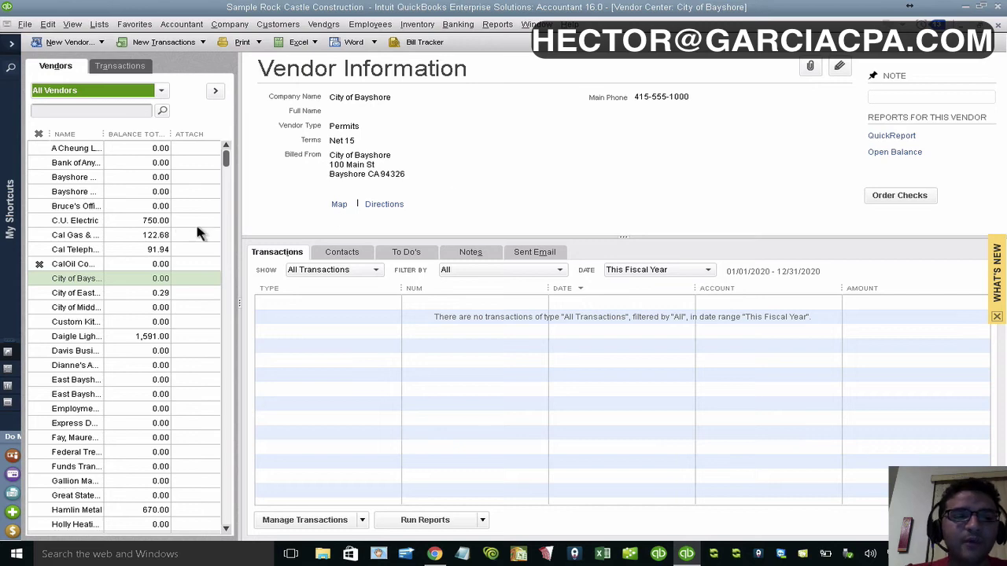
Step: Make CalOil Company active again and widen the vendor list to fit the full vendor names
left_click(43, 267)
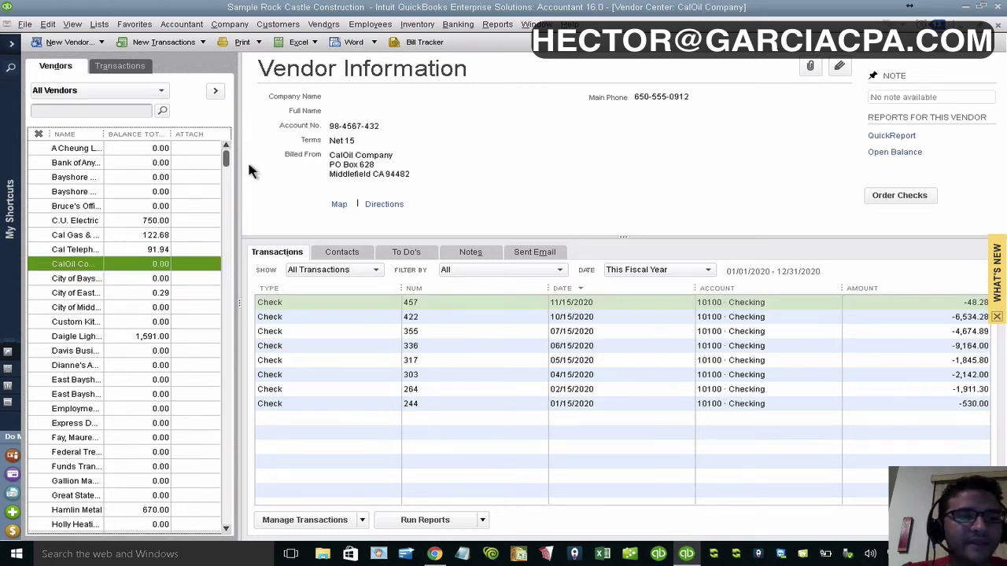
left_click_drag(238, 140, 297, 153)
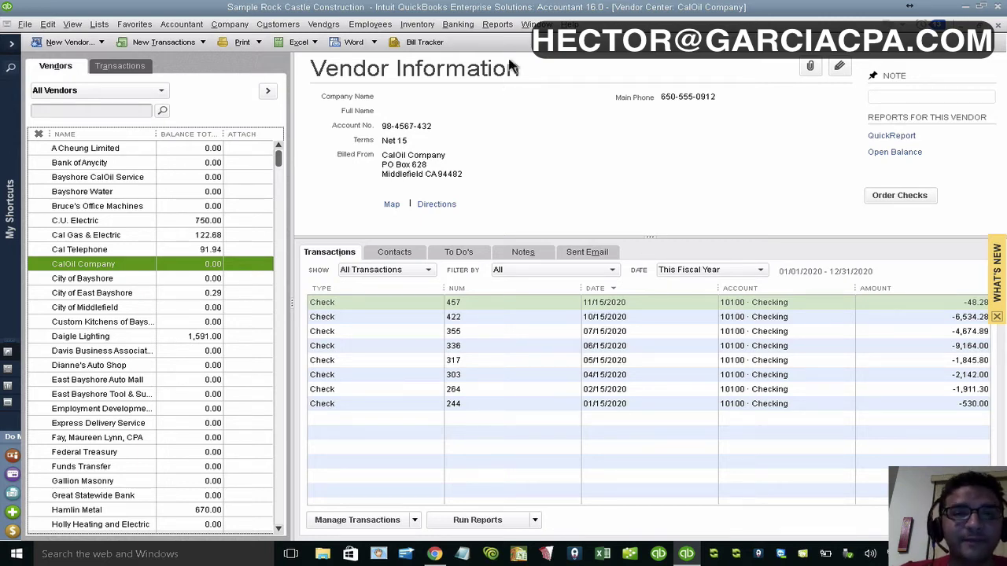
Step: Open a new custom summary report
left_click(497, 24)
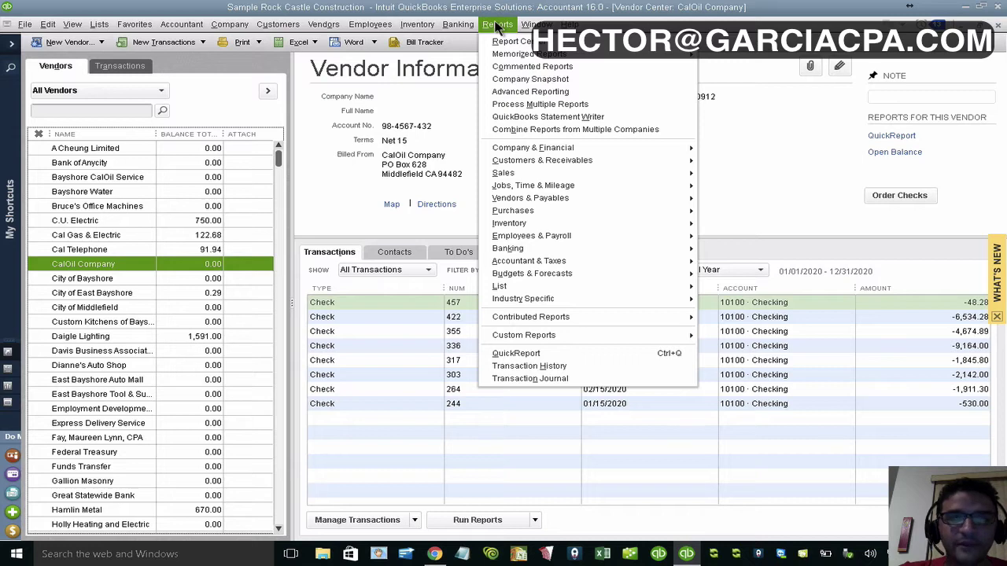
left_click(497, 24)
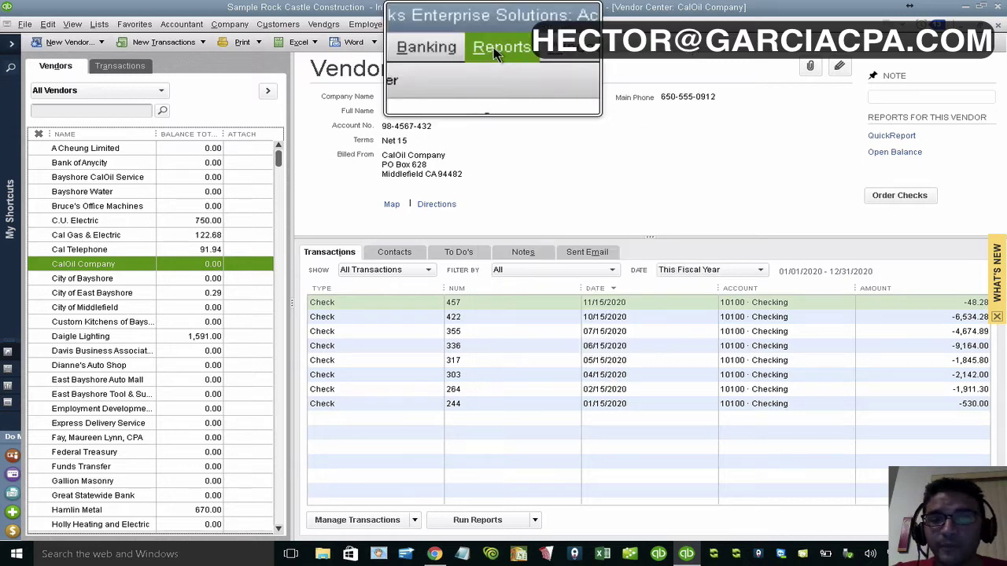
left_click(497, 24)
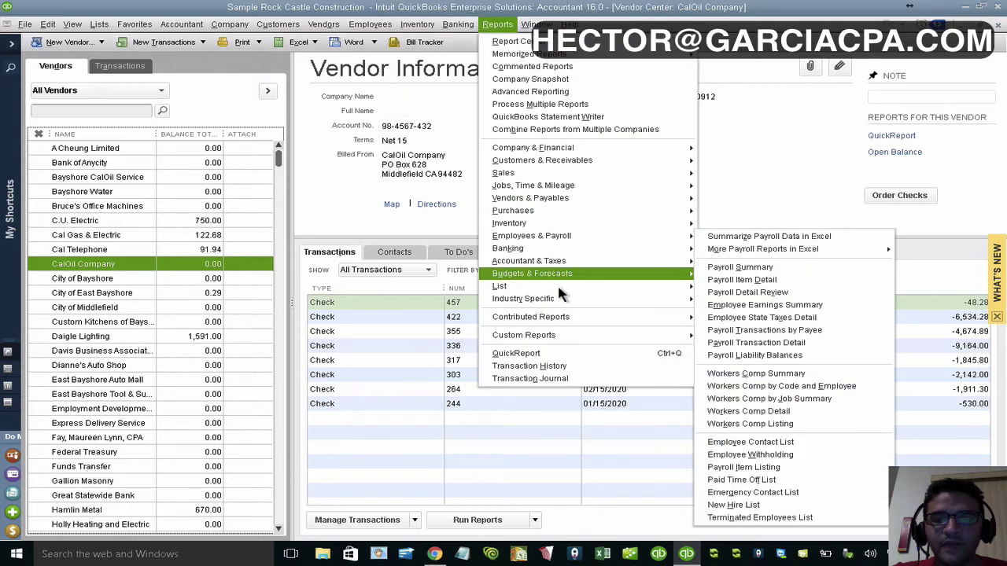
mouse_move(563, 338)
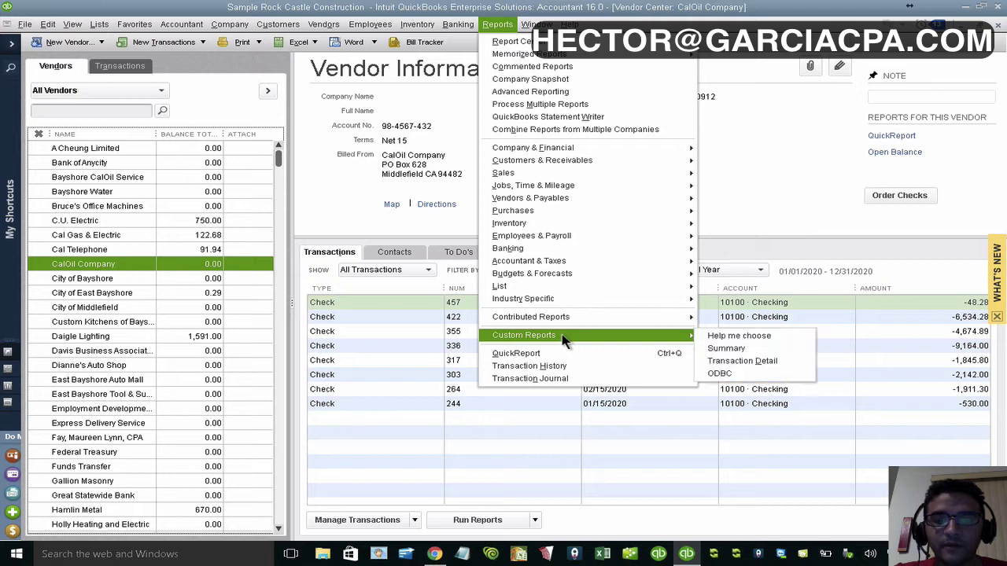
left_click(734, 351)
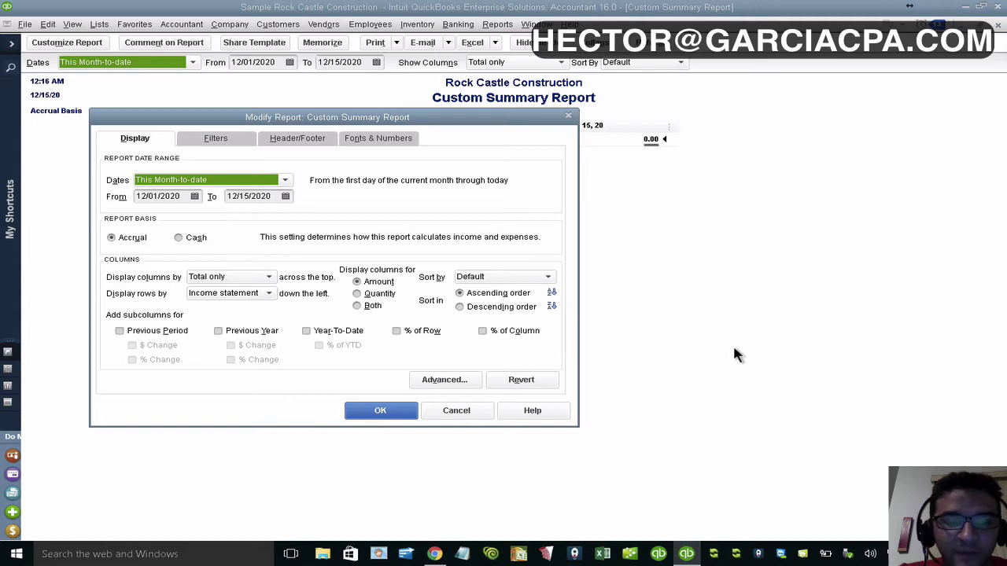
Step: Set the report's date range to This Fiscal Year and display its rows by Vendor
left_click(186, 181)
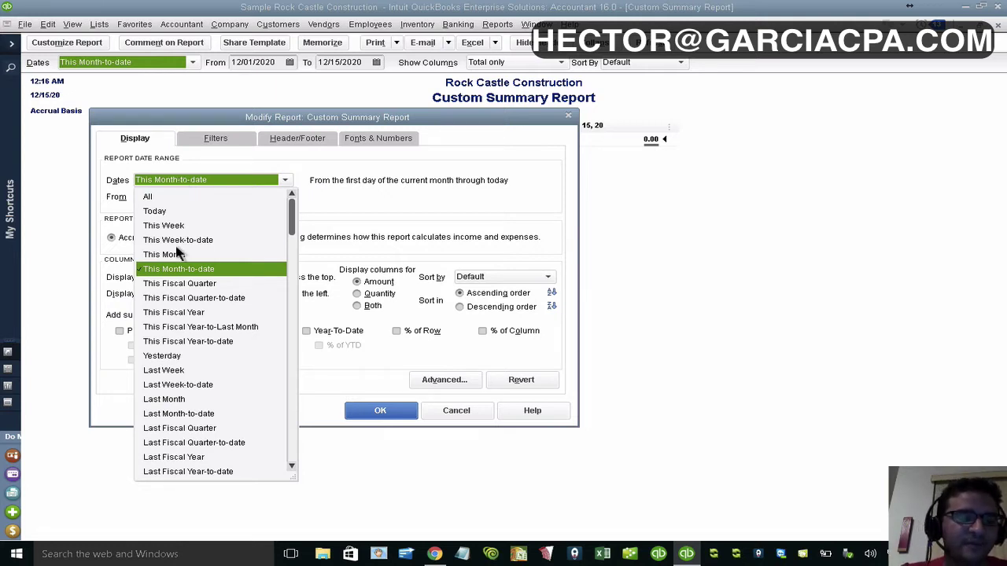
left_click(181, 313)
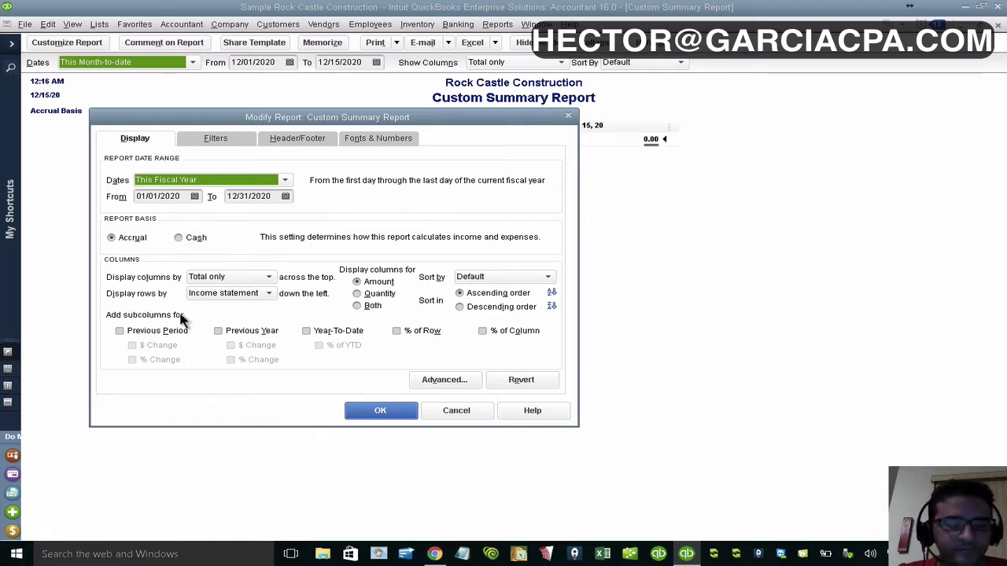
left_click(229, 297)
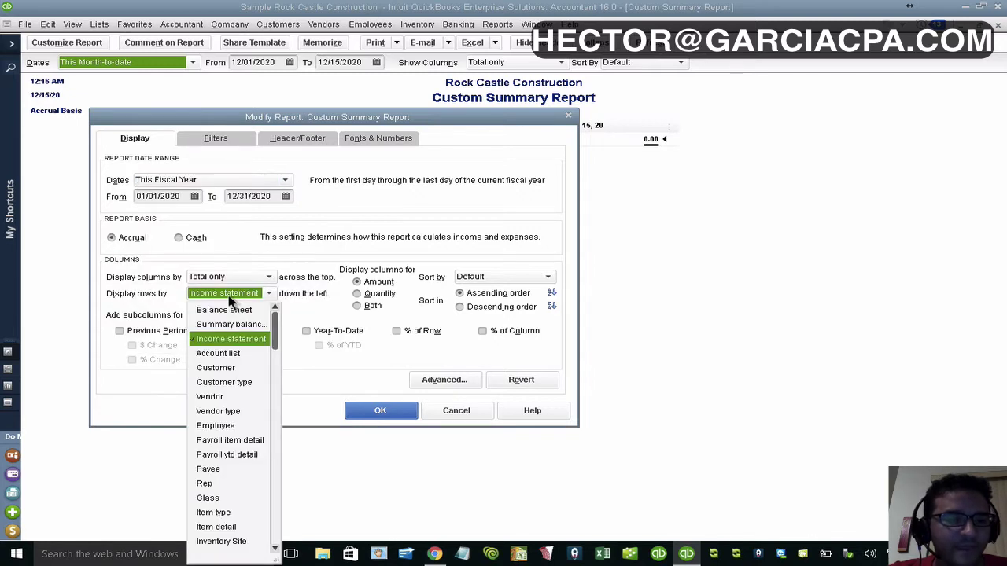
left_click(220, 397)
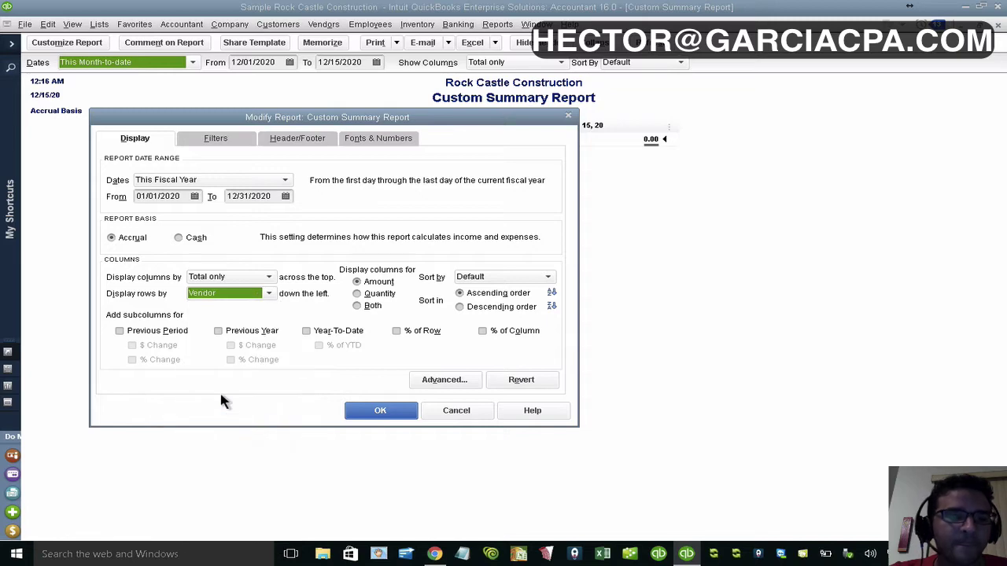
Step: Set the report's Account filter to All accounts and generate the report
left_click(214, 140)
left_click(358, 201)
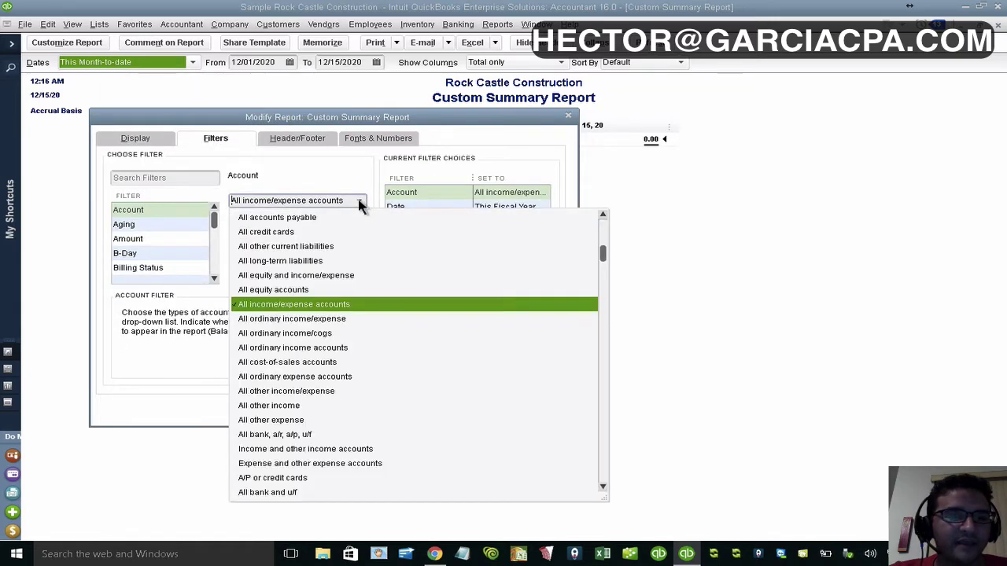
scroll(317, 309, "up", 5)
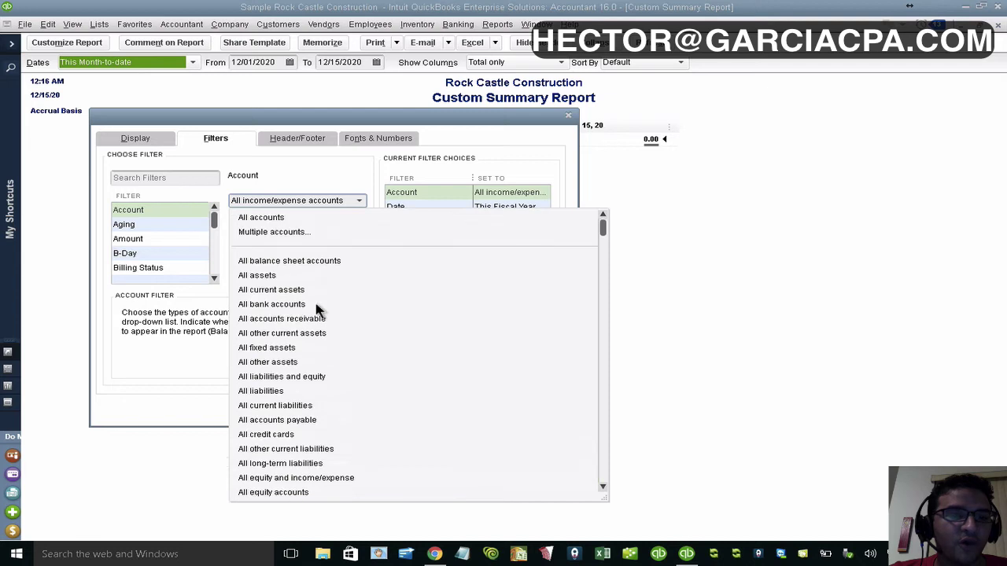
left_click(267, 220)
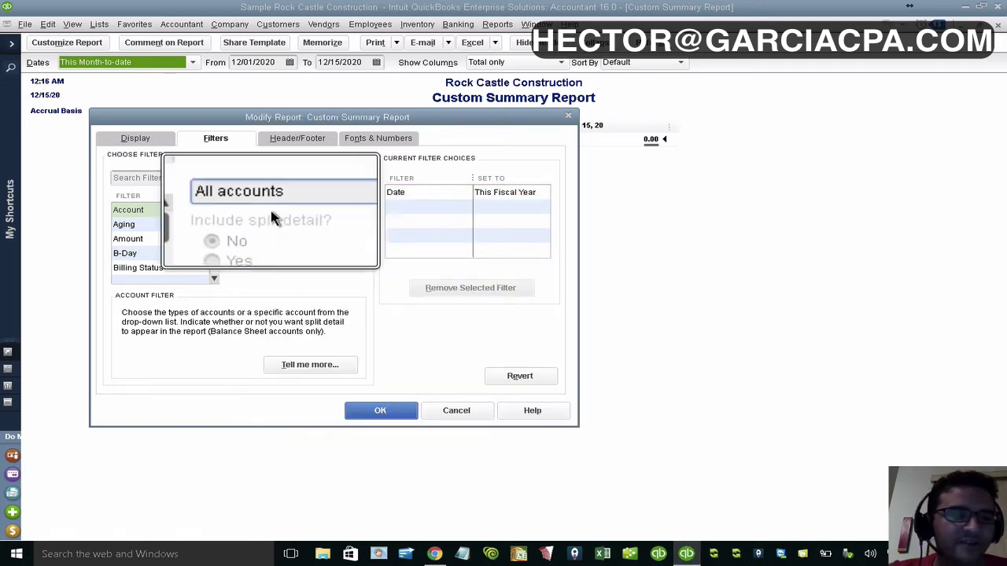
left_click(378, 414)
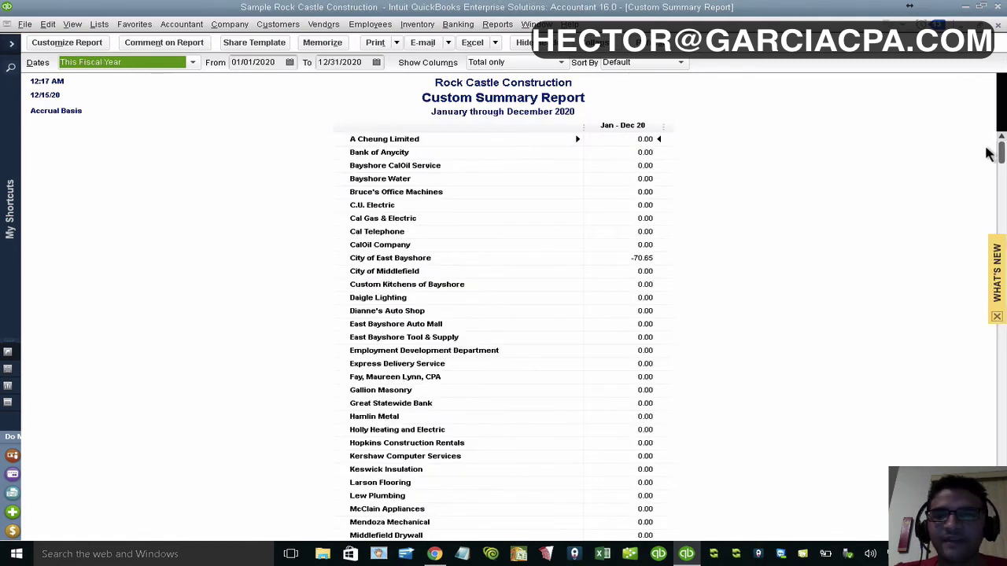
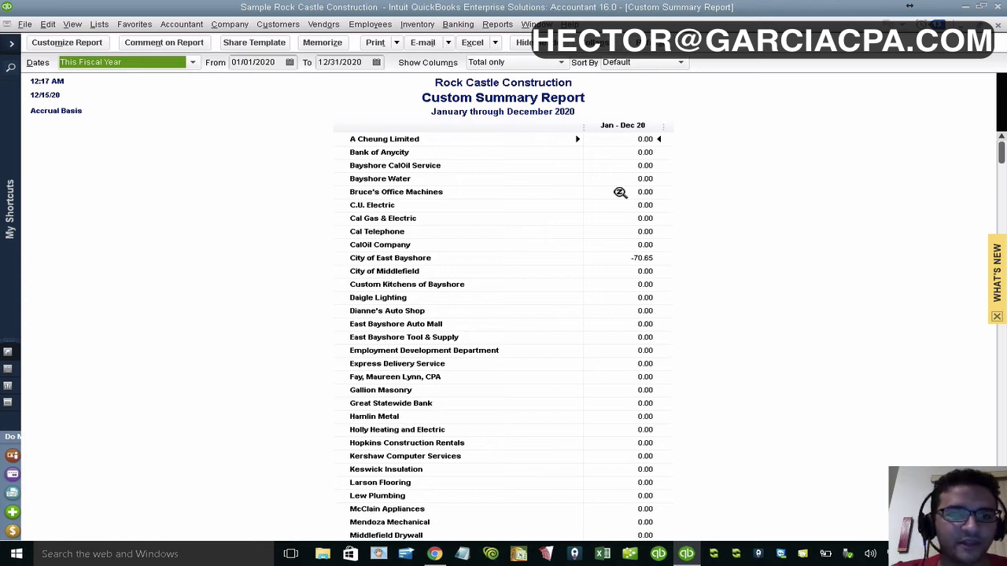
Step: Export the custom summary report to a new worksheet in a new Excel workbook
left_click(494, 42)
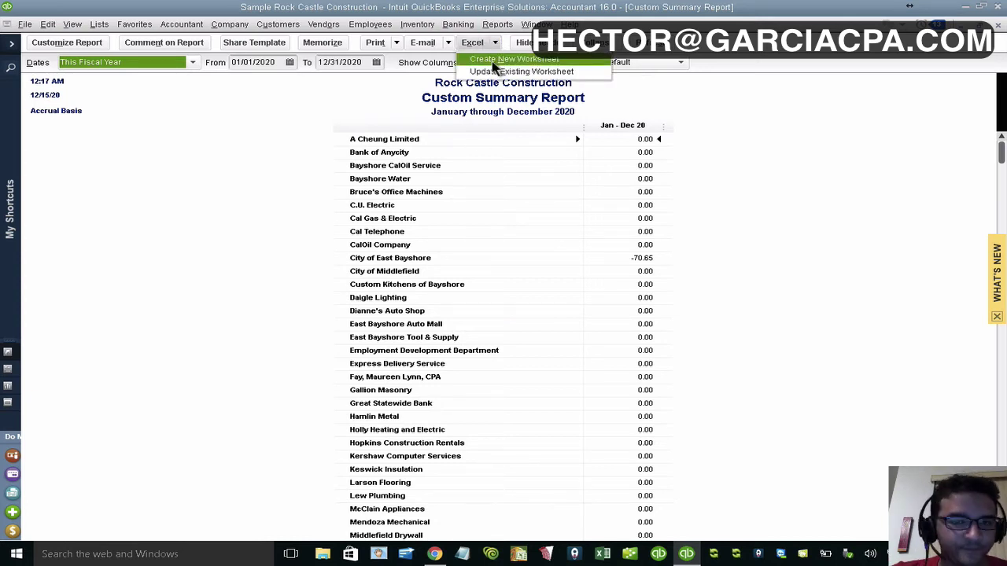
left_click(494, 63)
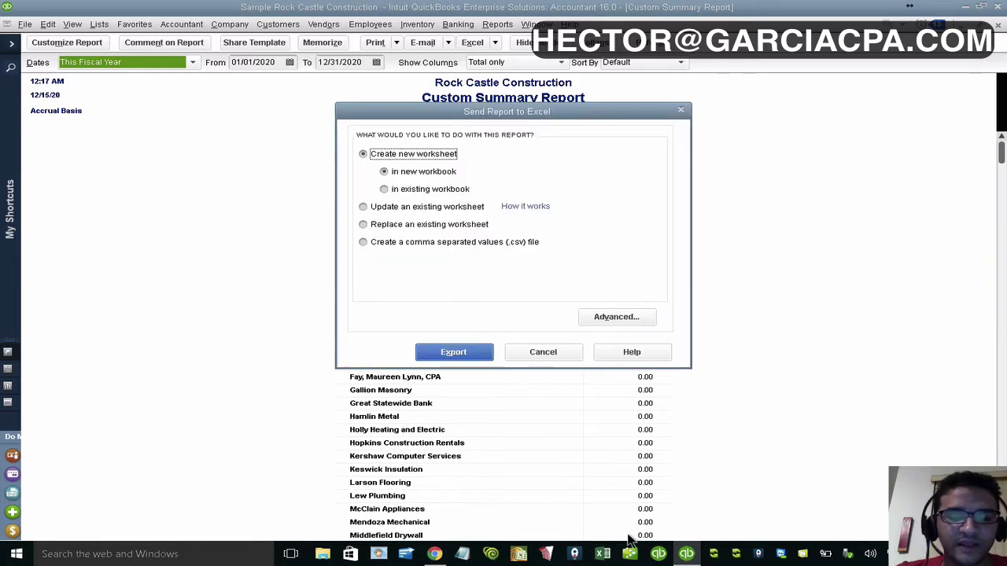
left_click(453, 353)
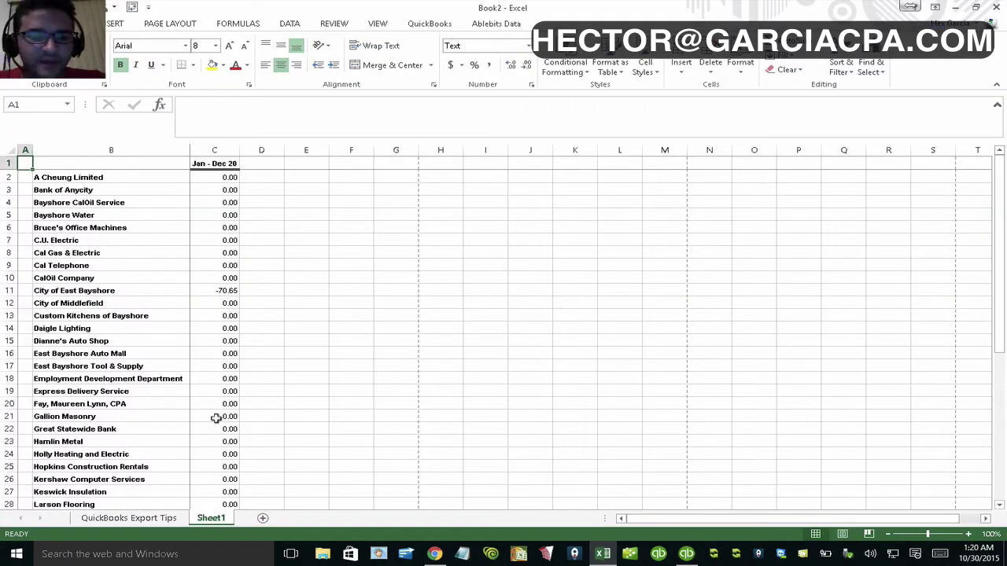
Step: Rename the exported worksheet Sheet1 as ACTIVE_VENDORS
double_click(210, 517)
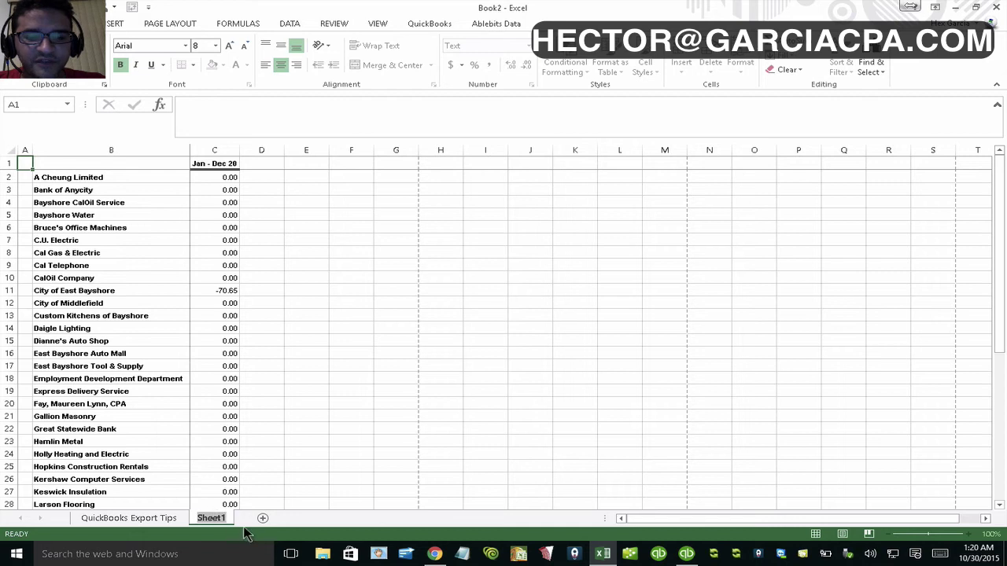
key("BackSpace")
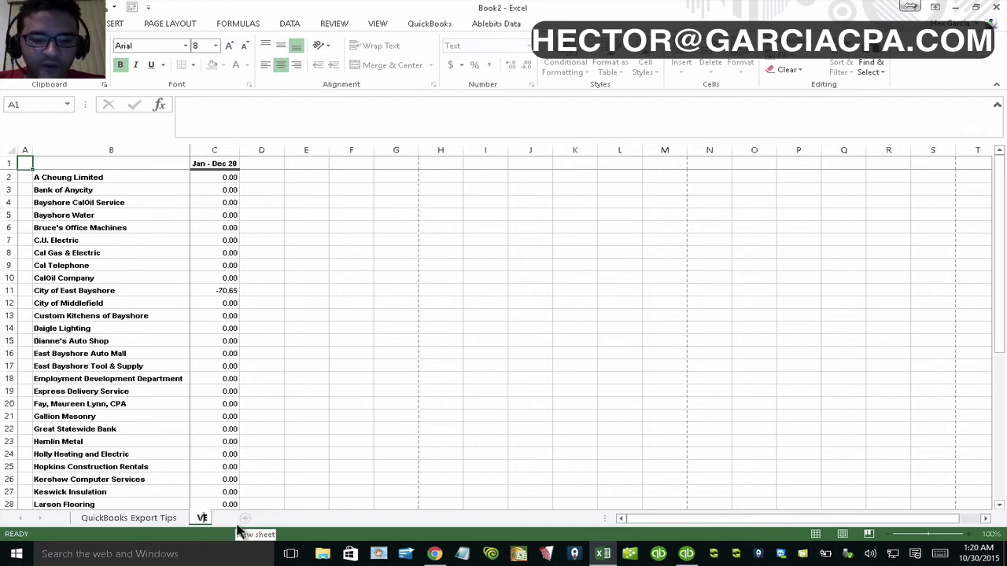
type("ACTI")
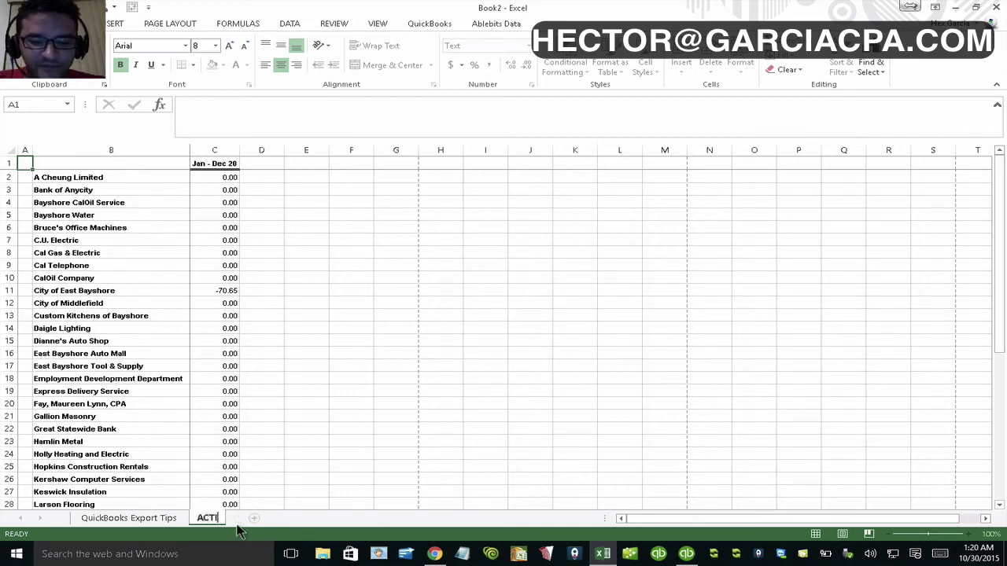
type("VE_VENDORS")
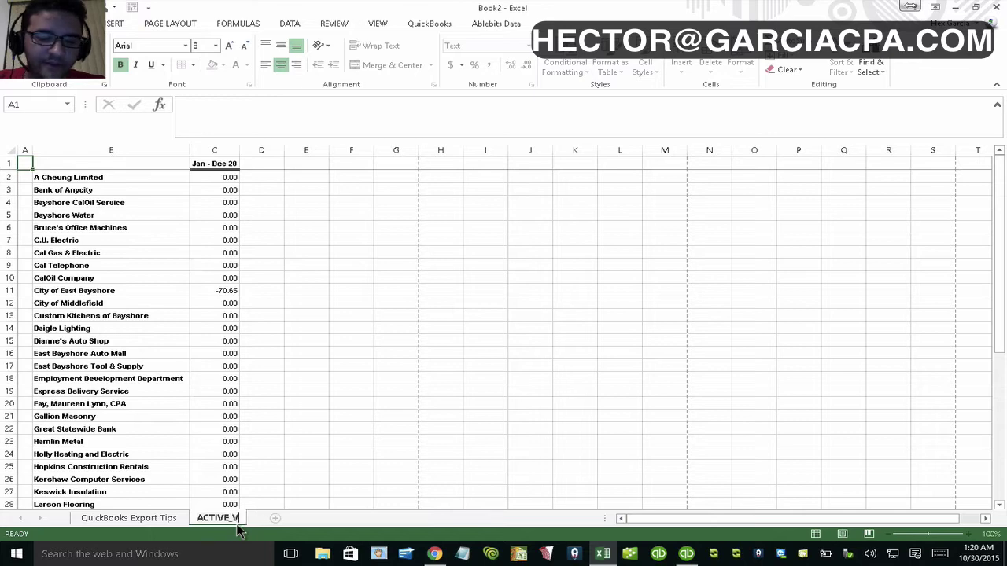
Step: Delete the QuickBooks Export Tips sheet from the workbook
right_click(152, 519)
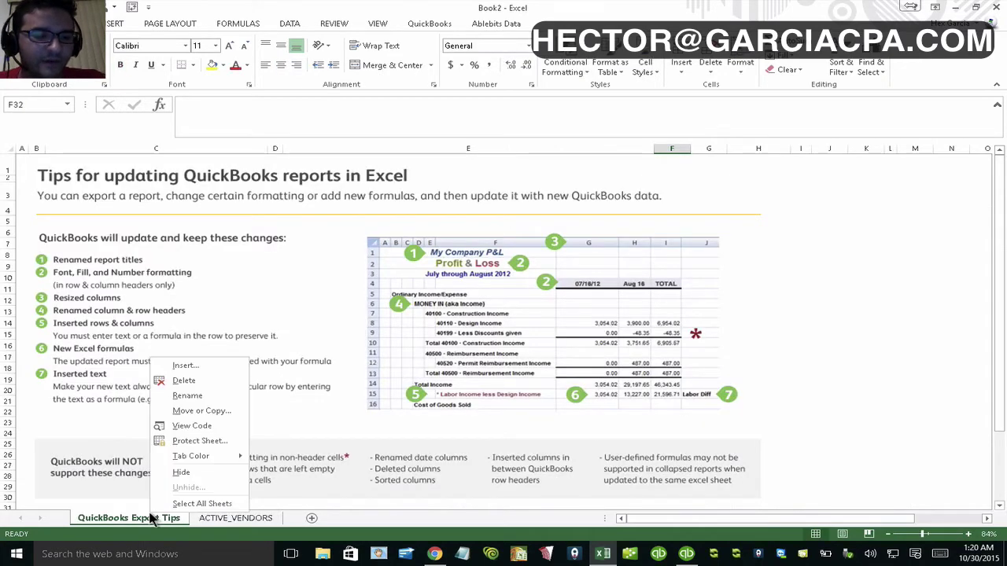
left_click(206, 379)
left_click(472, 310)
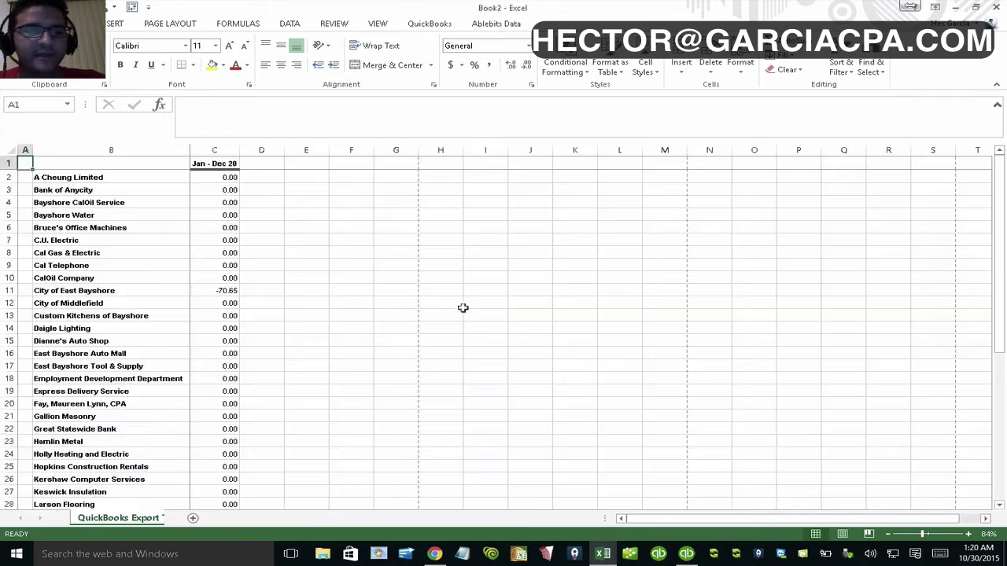
Step: Delete the empty column A and the date header row above the vendor list
left_click(22, 149)
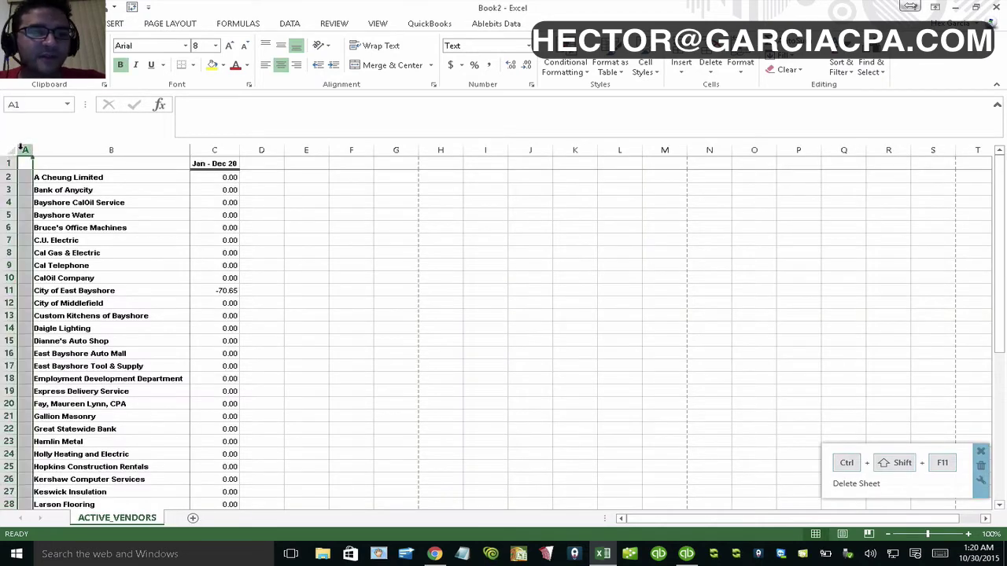
right_click(24, 150)
left_click(56, 252)
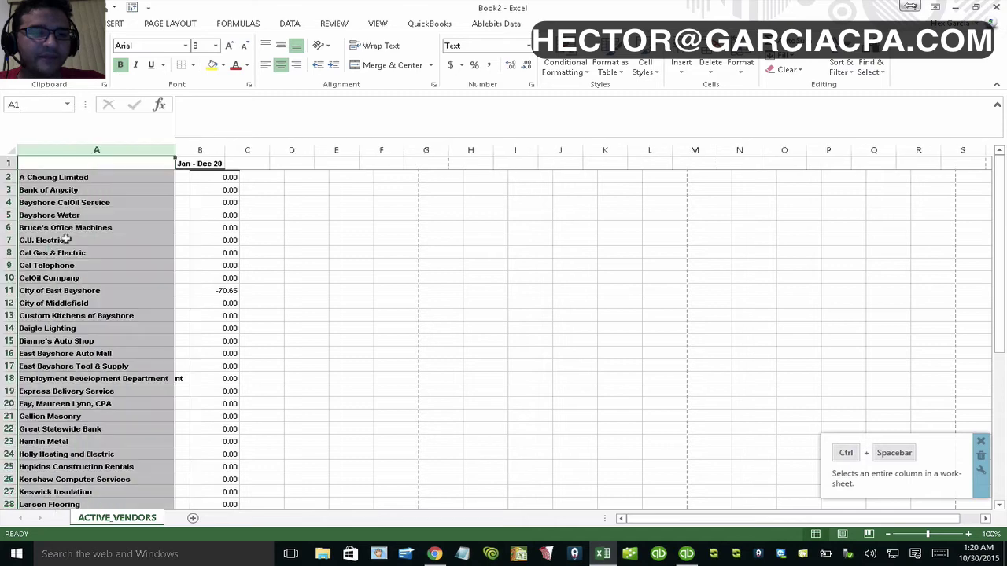
left_click(7, 163)
right_click(7, 163)
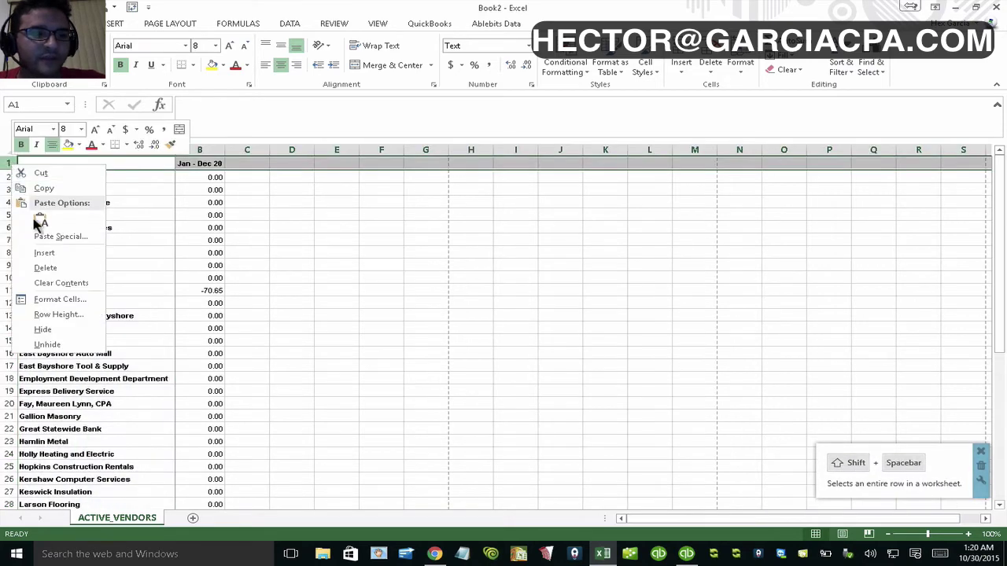
left_click(35, 265)
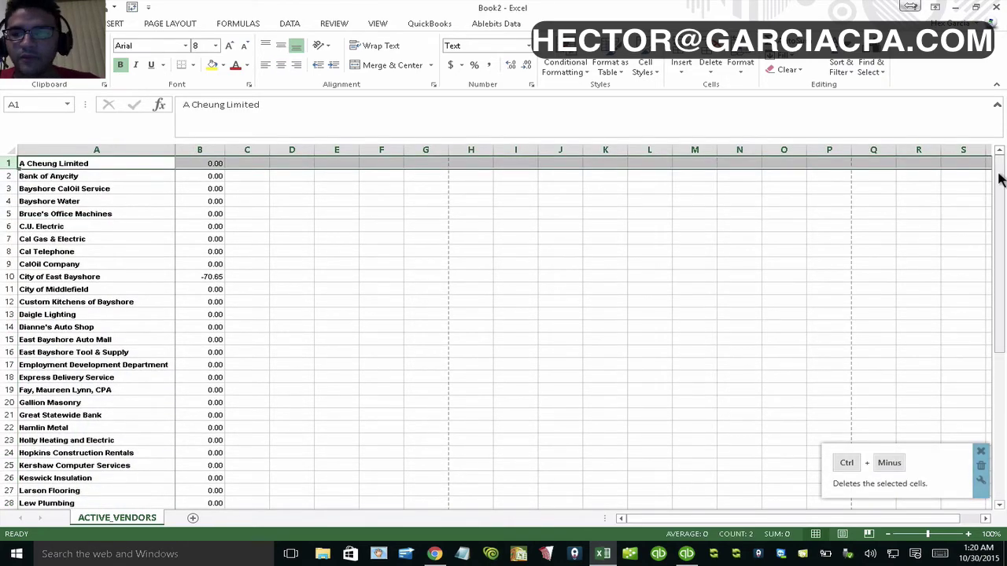
Step: Delete the No name row and the total row at the end of the vendor list
left_click_drag(999, 173, 1003, 421)
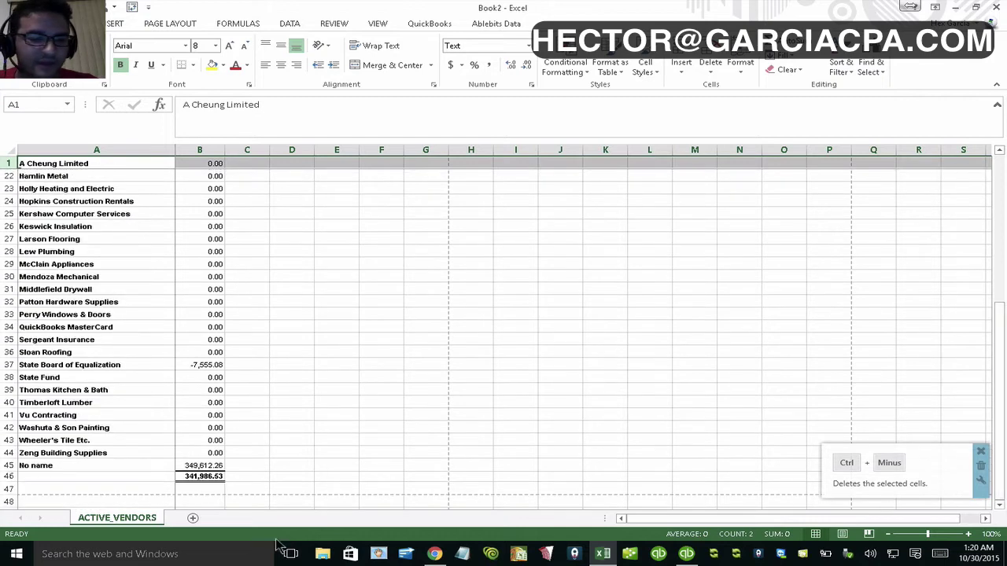
left_click(9, 465)
left_click_drag(10, 480, 10, 489)
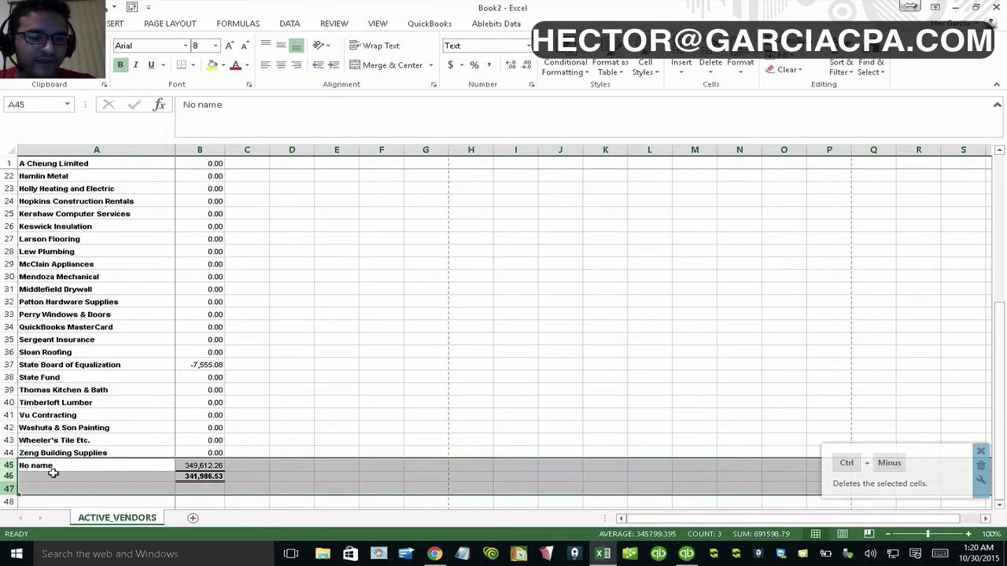
right_click(53, 472)
left_click(114, 380)
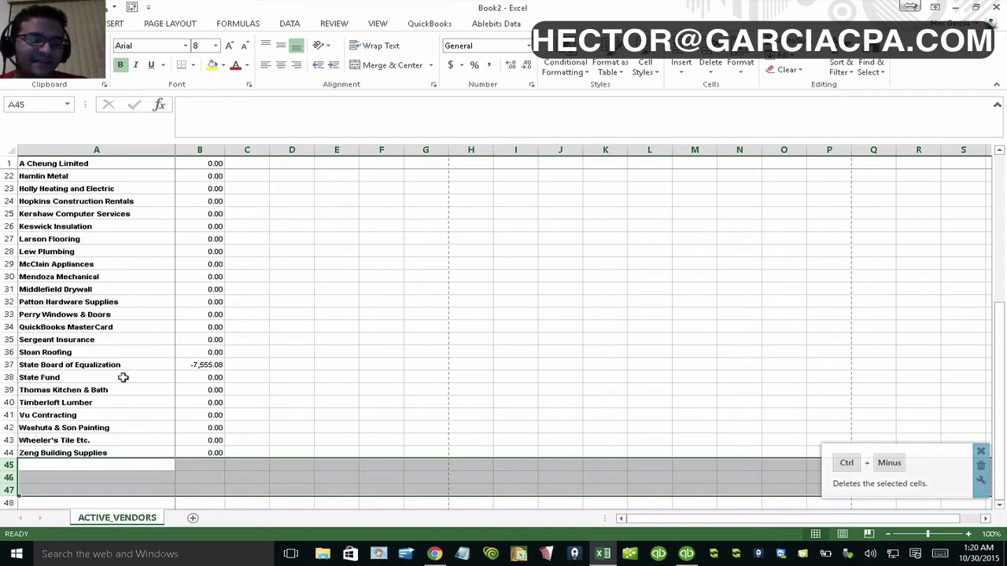
left_click_drag(10, 453, 9, 427)
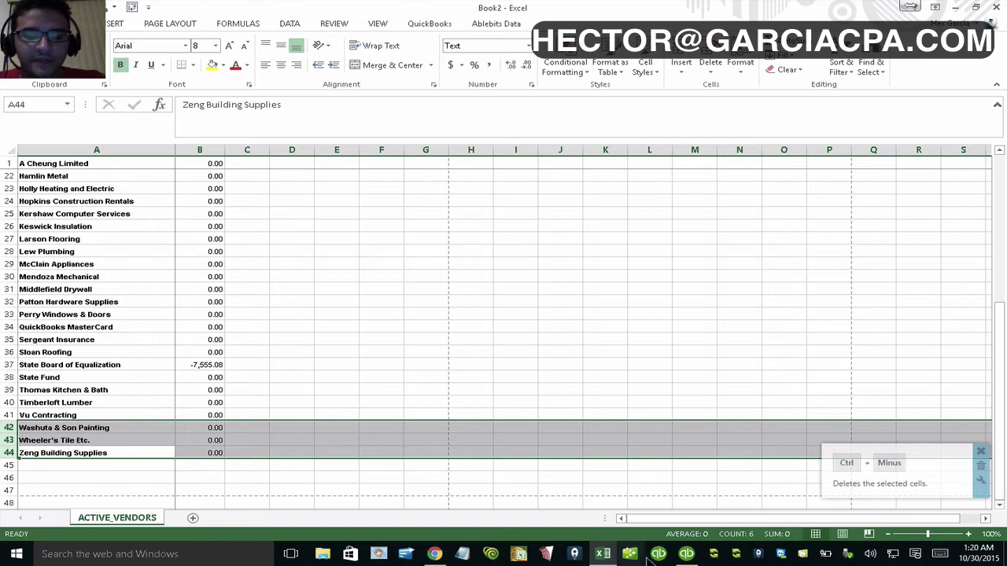
Step: Switch to QuickBooks and set the Custom Summary Report's advanced row display option to All
left_click(685, 553)
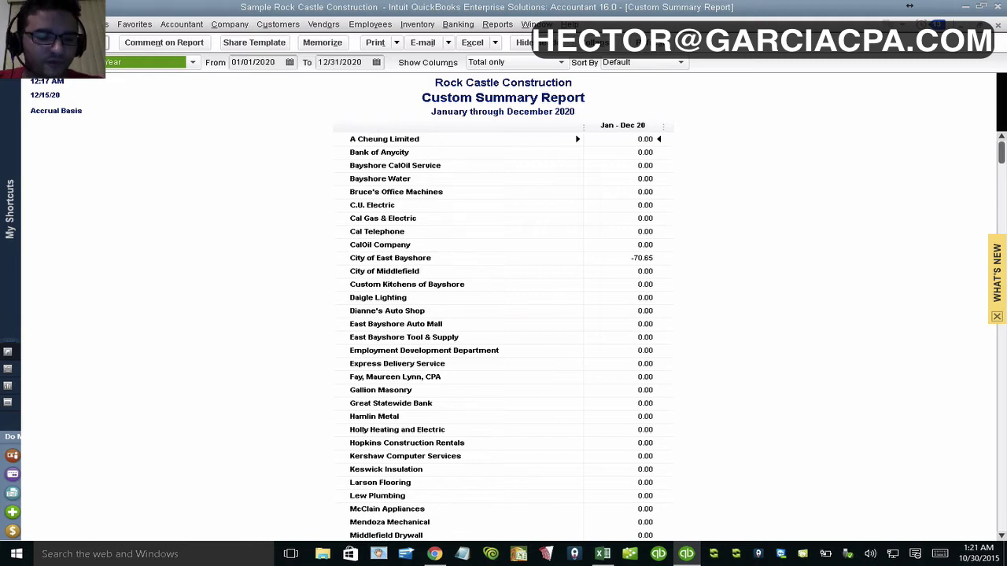
left_click(67, 42)
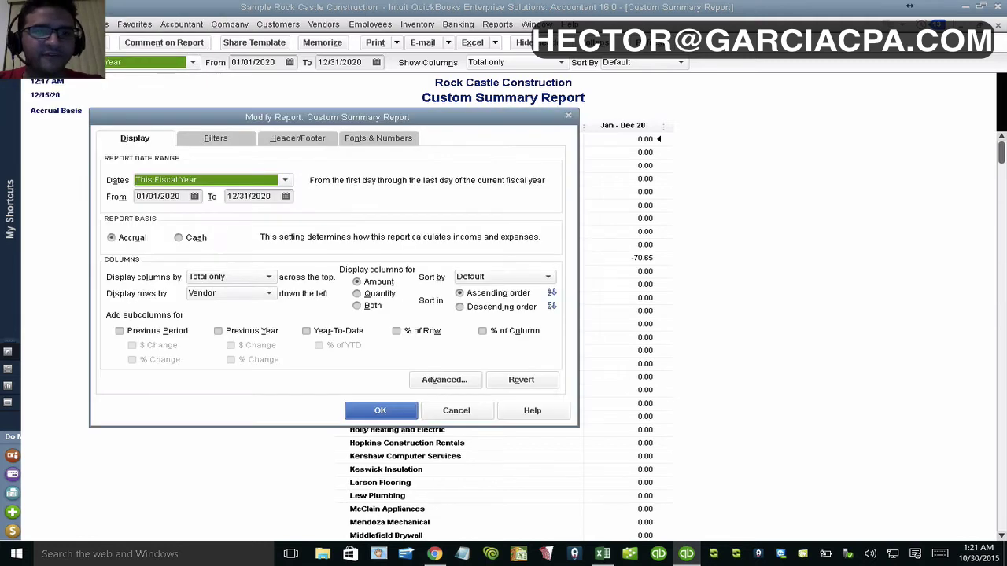
left_click(445, 380)
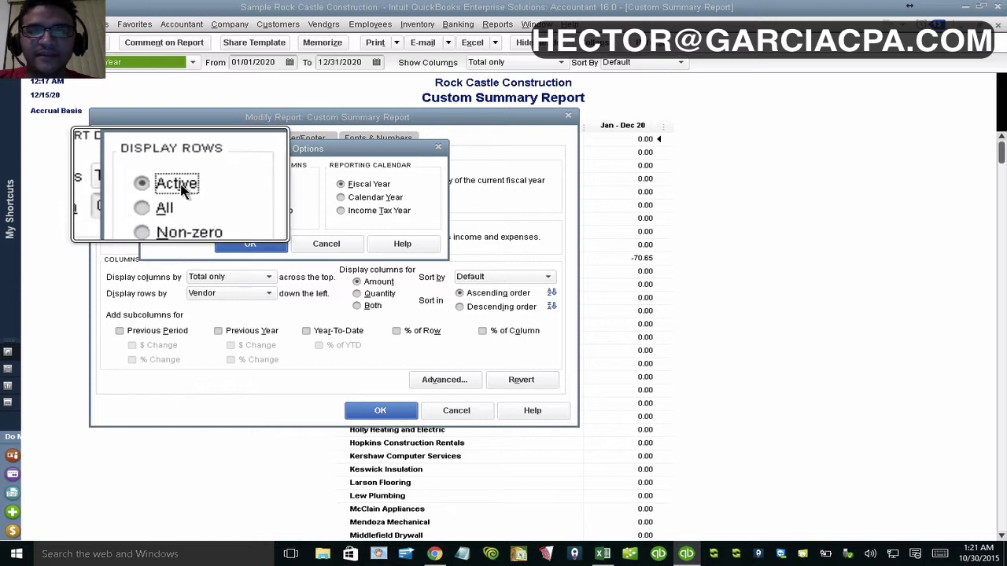
left_click(165, 199)
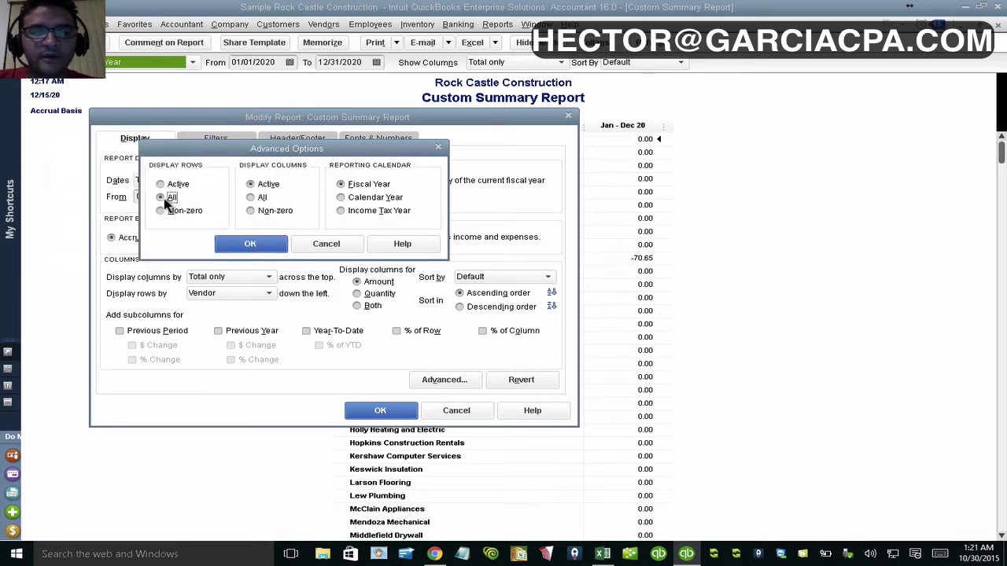
left_click(250, 244)
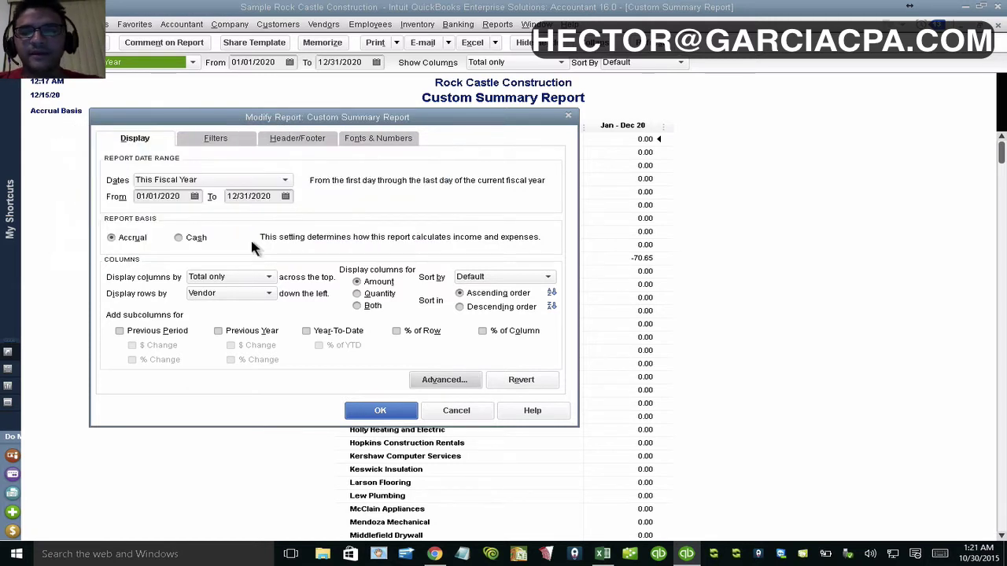
left_click(387, 412)
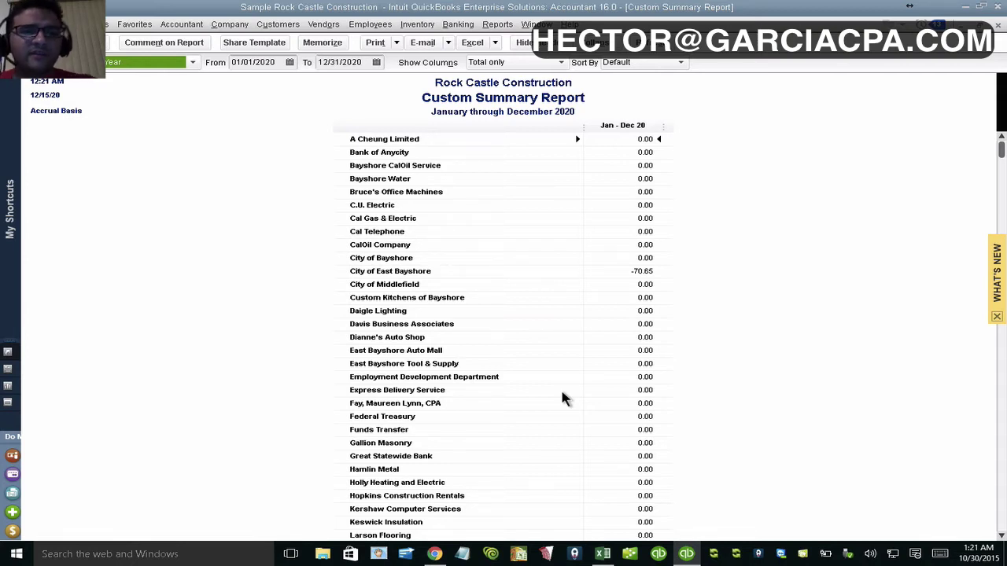
left_click(136, 67)
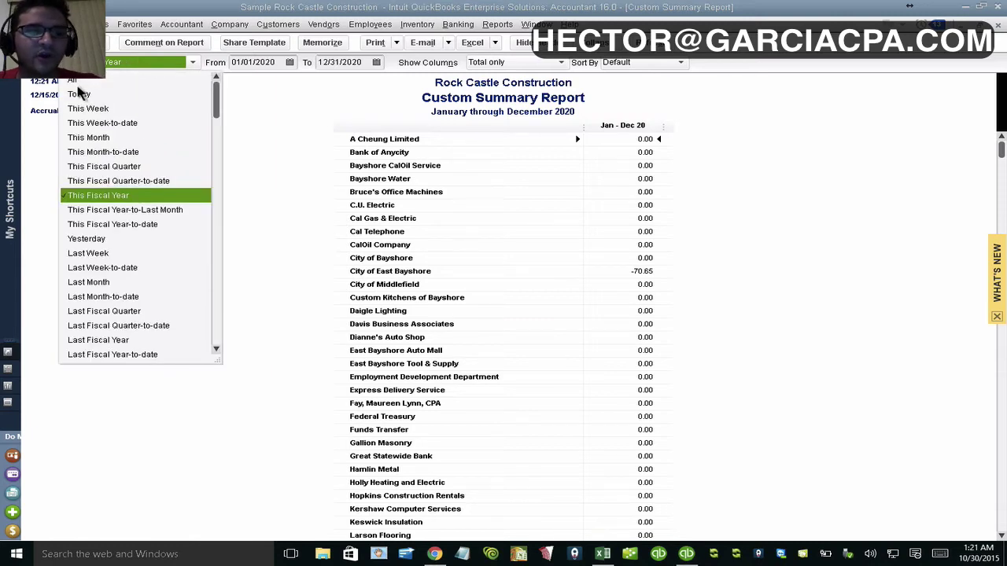
left_click(373, 7)
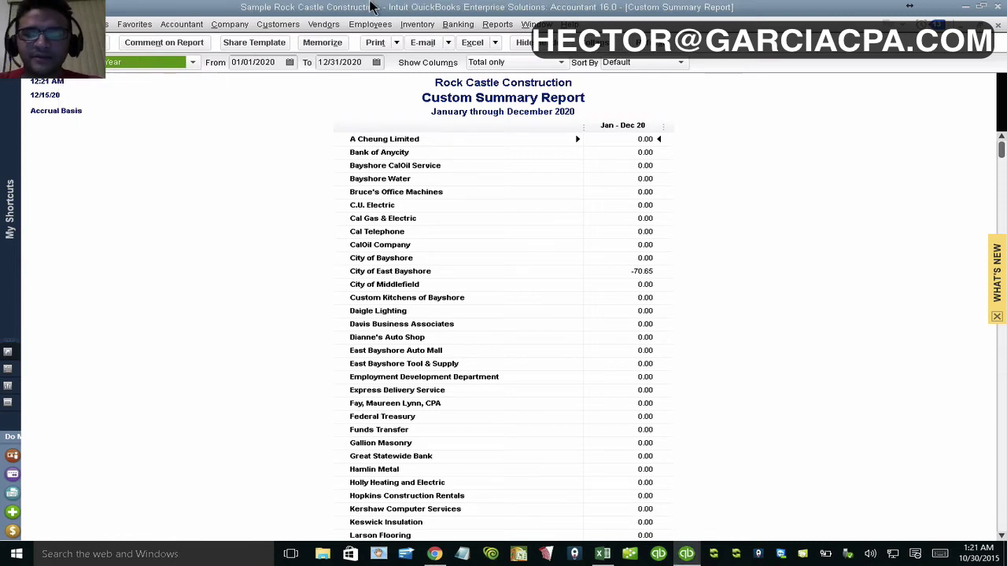
mouse_move(371, 6)
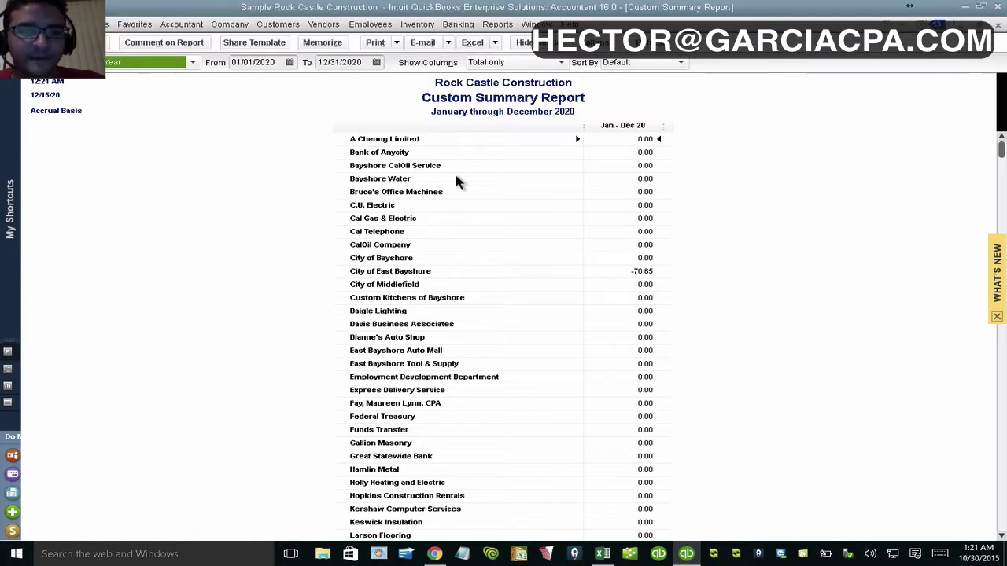
Step: Export the all-vendor Custom Summary Report to a new Excel worksheet
left_click(495, 43)
left_click(504, 60)
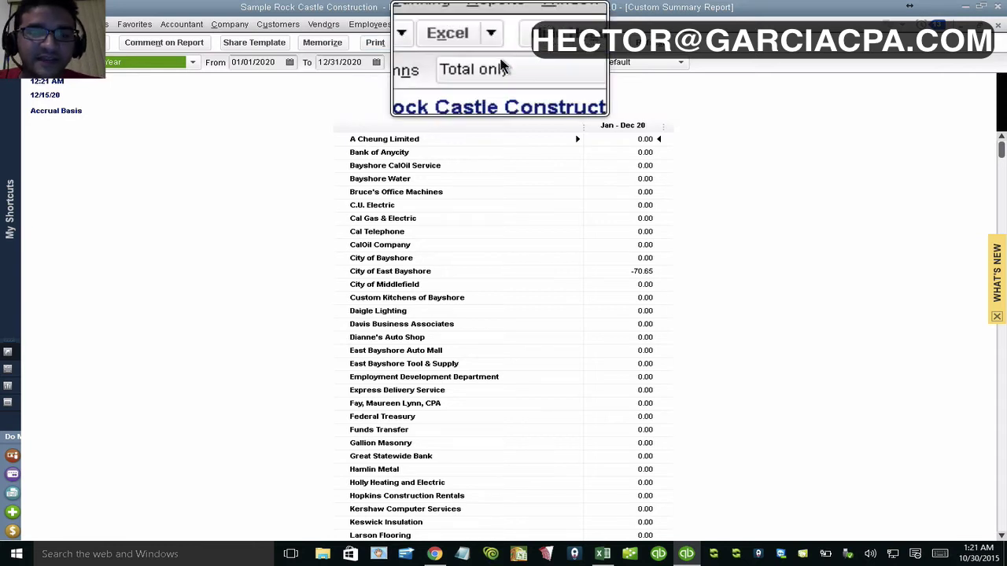
left_click(494, 63)
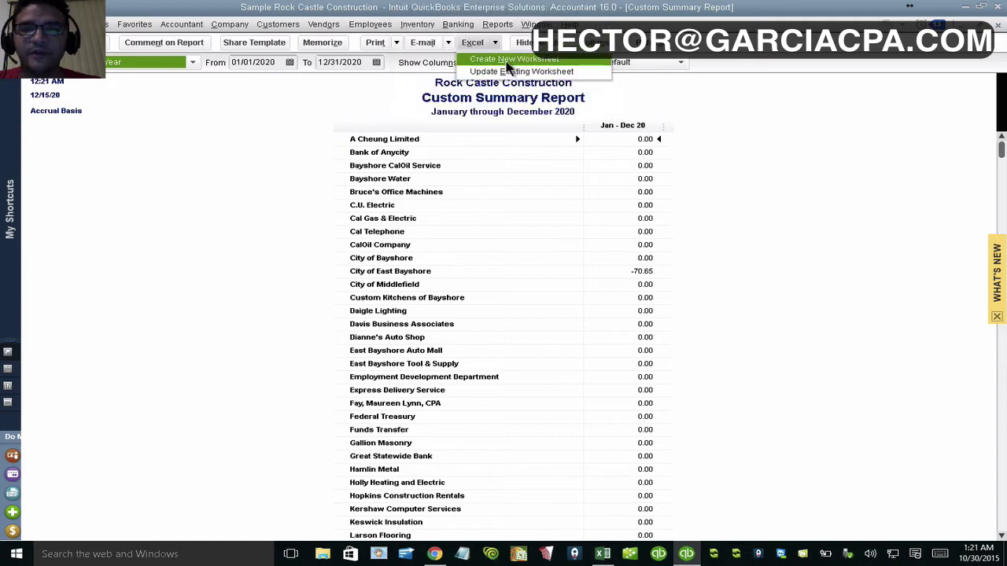
left_click(507, 67)
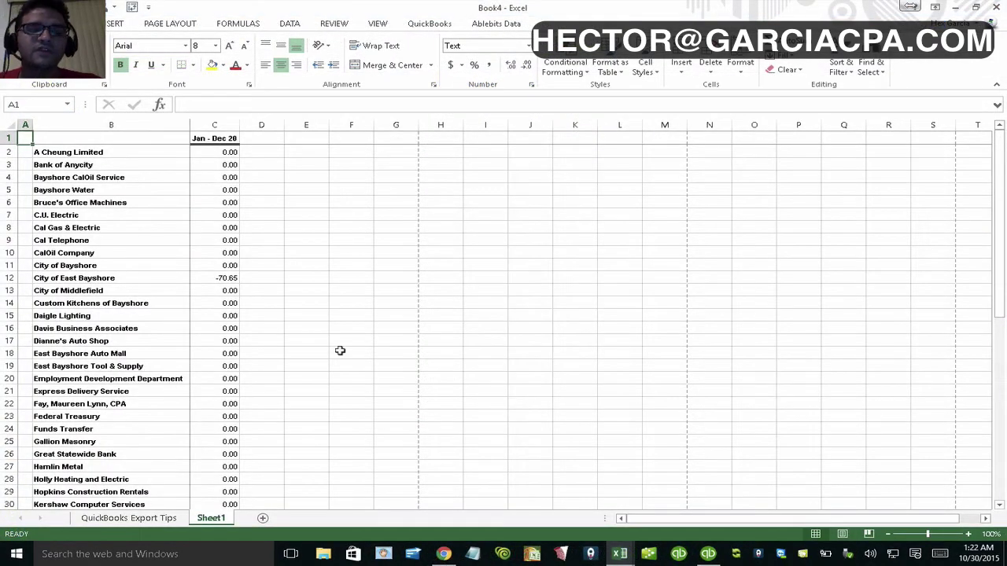
Step: Delete the empty column A and the date header row from the newly exported all-vendor list
key("ctrl+space")
right_click(26, 125)
left_click(59, 227)
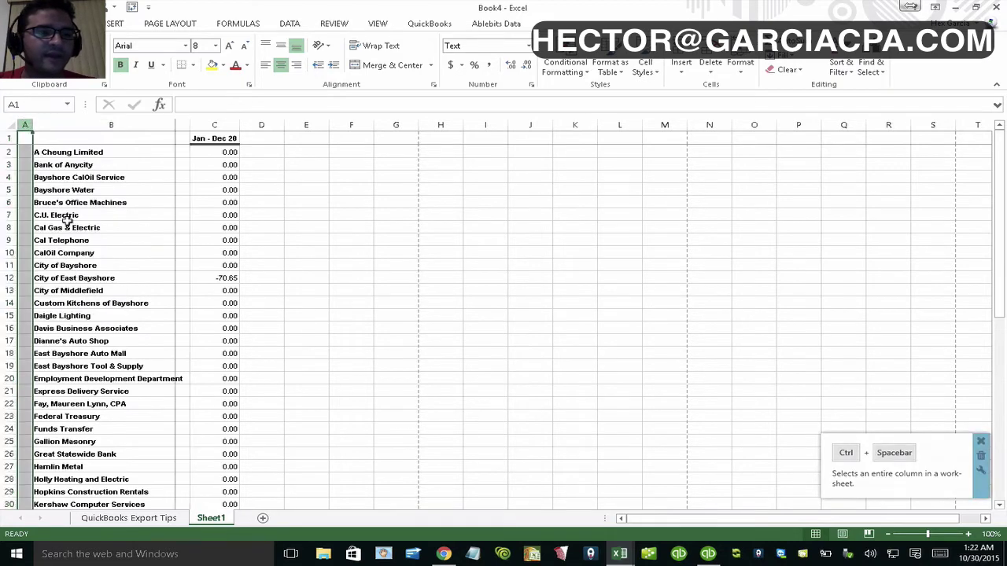
key("shift+space")
right_click(10, 138)
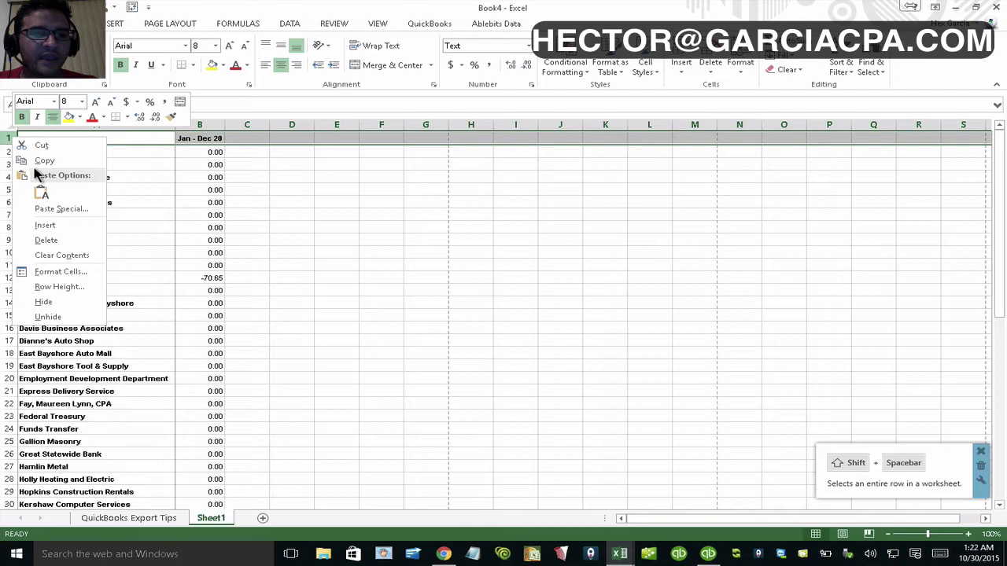
left_click(45, 239)
key("ctrl+minus")
Step: Delete the No name row and the total row below the last vendor in the all-vendor list
scroll(1004, 436, "down", 9)
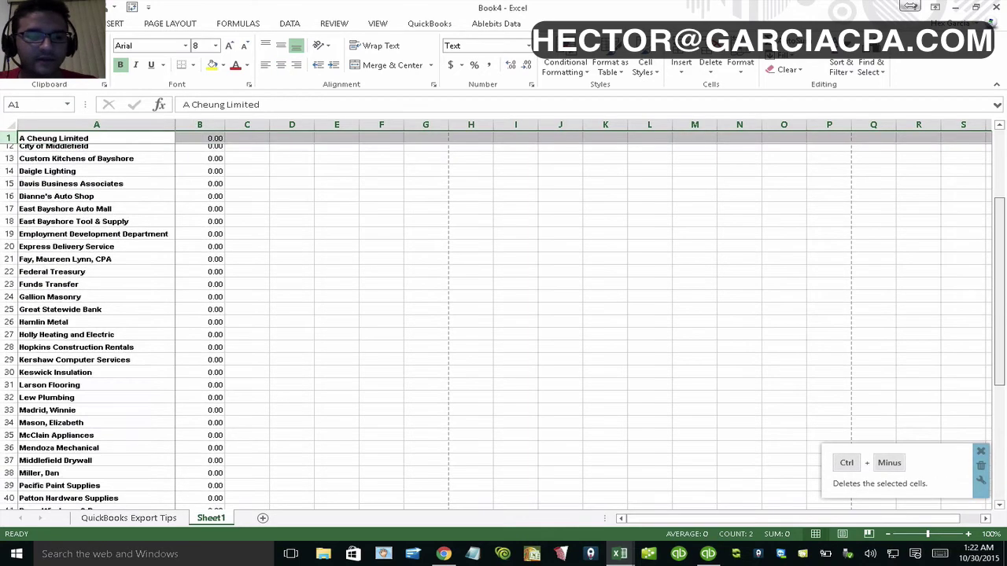
scroll(1003, 436, "down", 1)
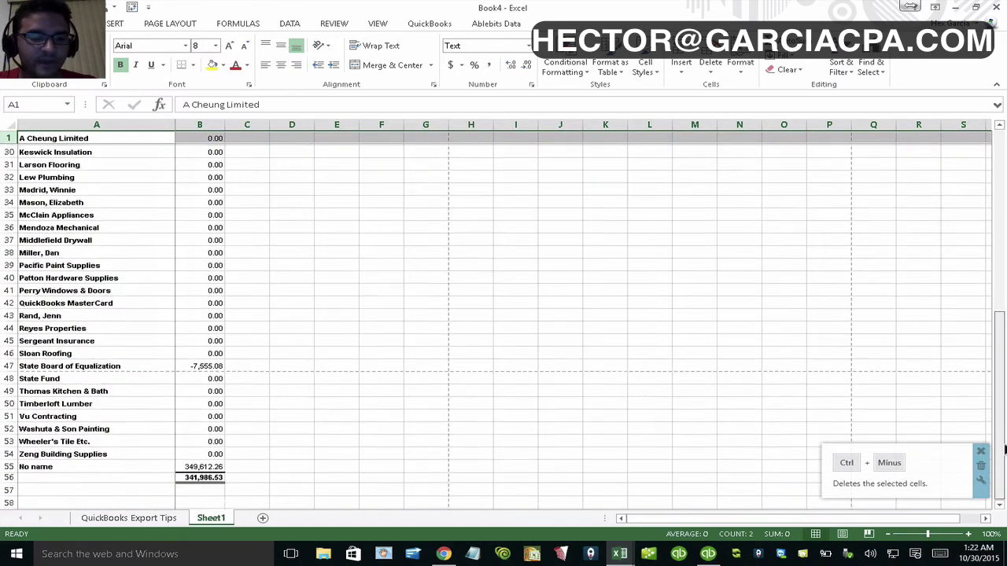
left_click_drag(11, 466, 11, 488)
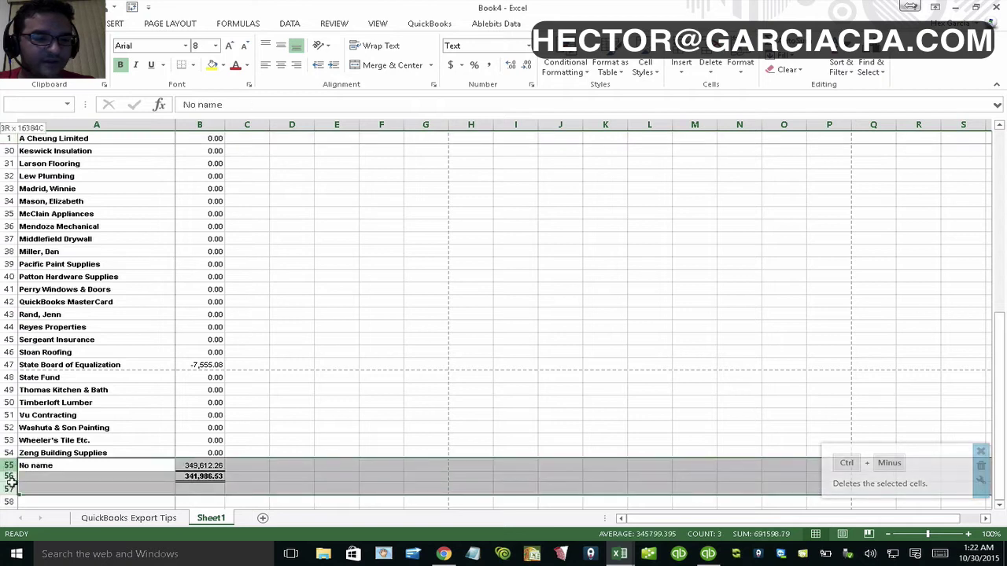
right_click(40, 468)
left_click(84, 392)
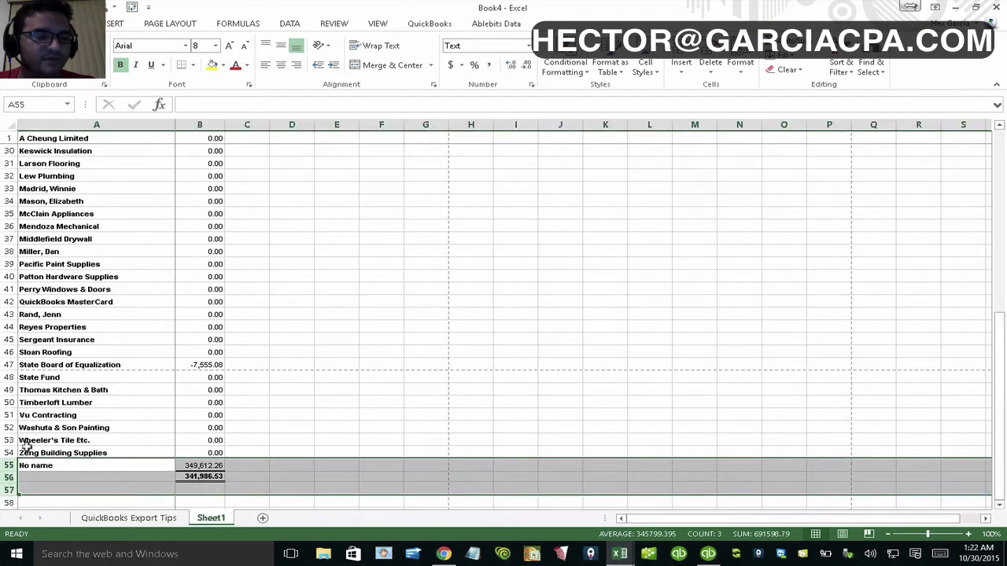
left_click(7, 452)
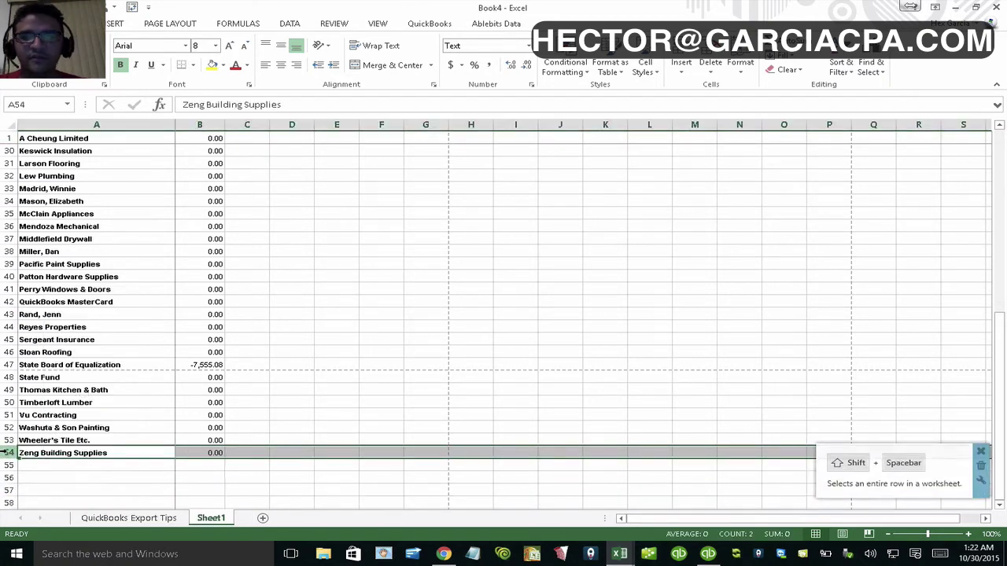
Step: Rename the all-vendor worksheet Sheet1 as ALL VENDORS
double_click(210, 518)
type("A")
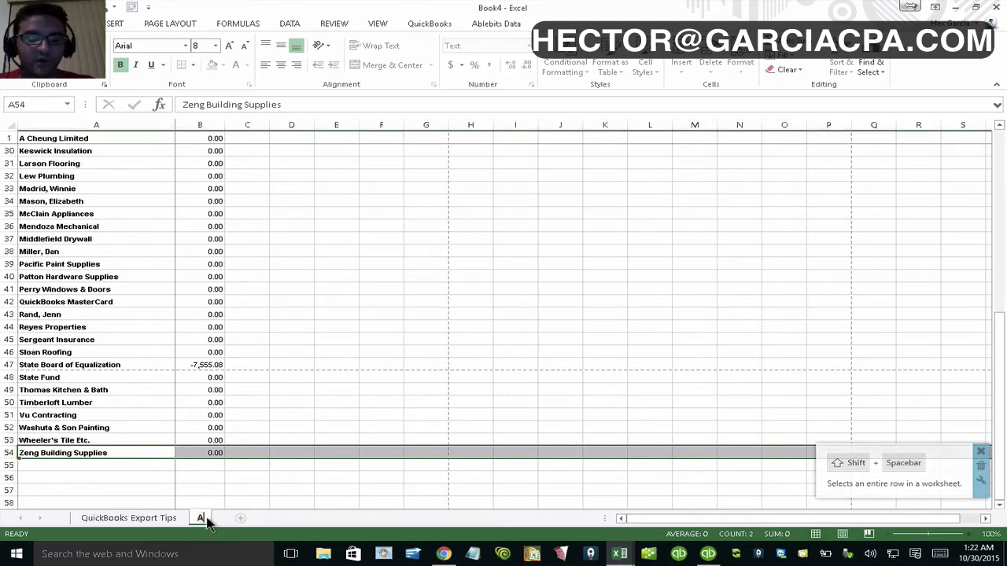
type("LL VENDORS")
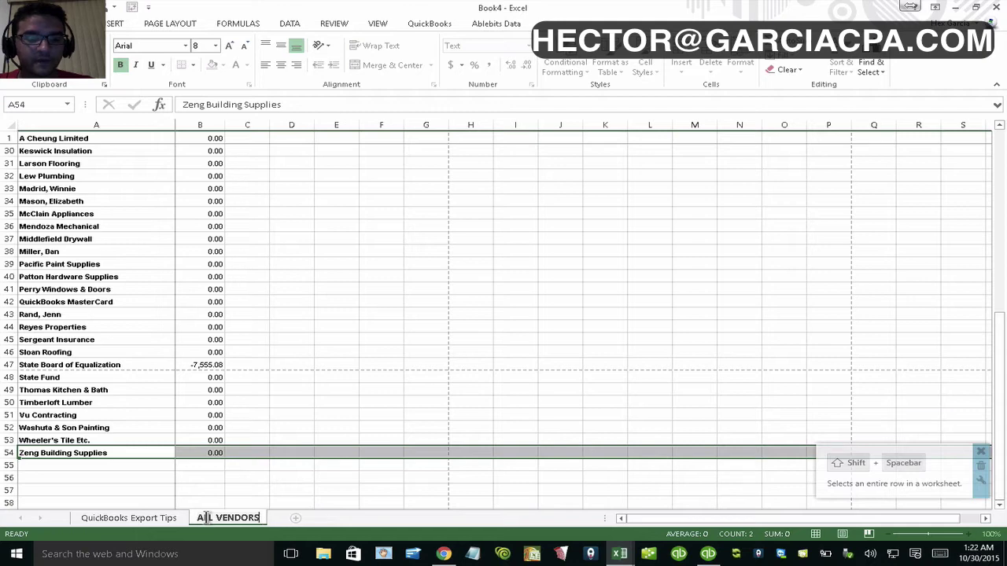
key("Return")
Step: Move the ALL VENDORS sheet into the Book2 workbook after ACTIVE_VENDORS and check both sheets
left_click(975, 7)
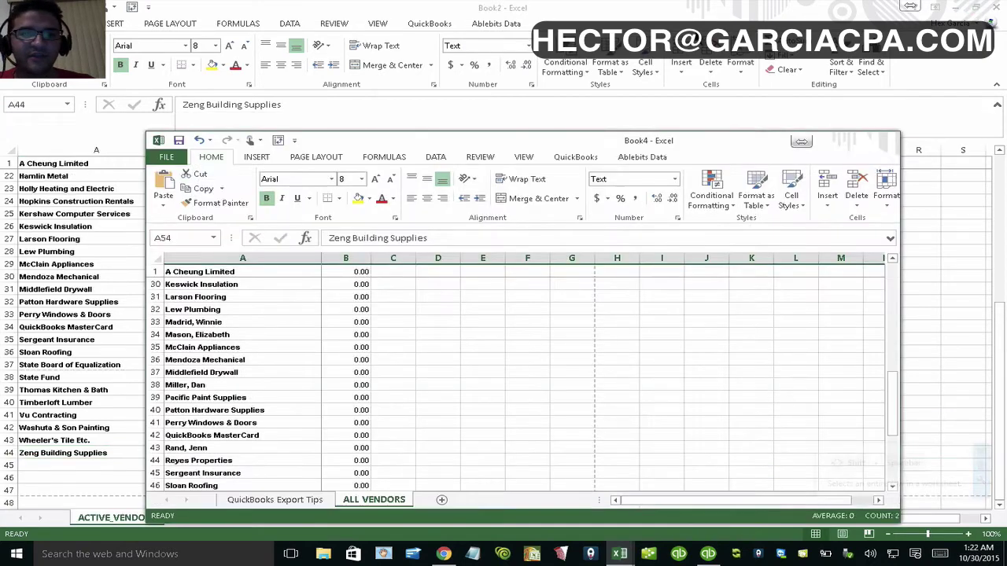
left_click_drag(471, 133, 732, 84)
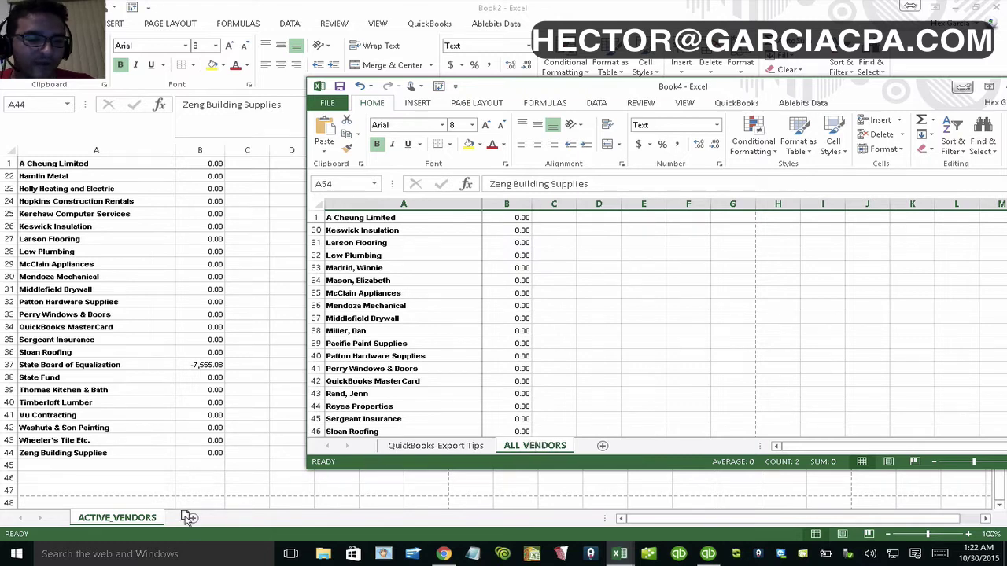
left_click_drag(173, 521, 173, 520)
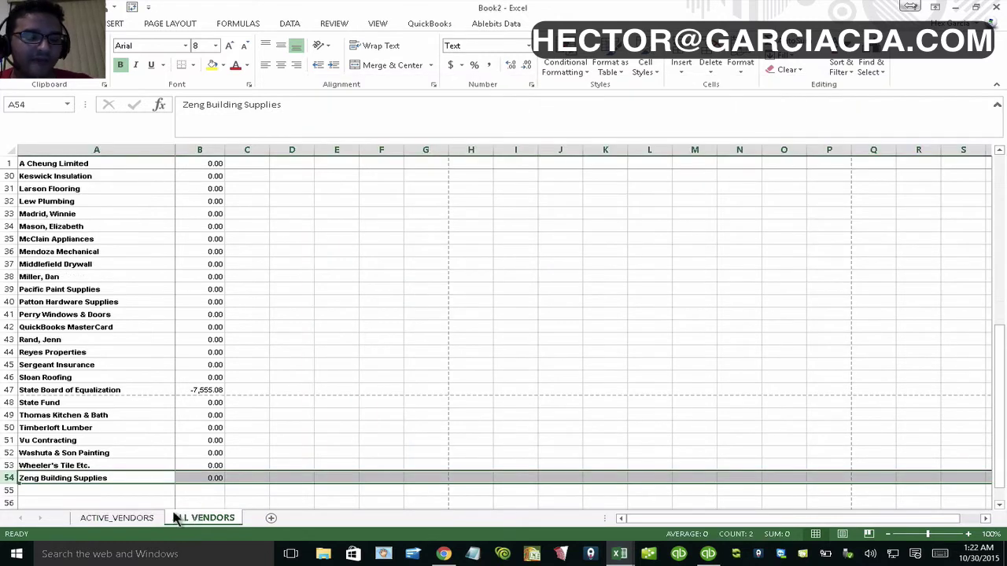
left_click(126, 521)
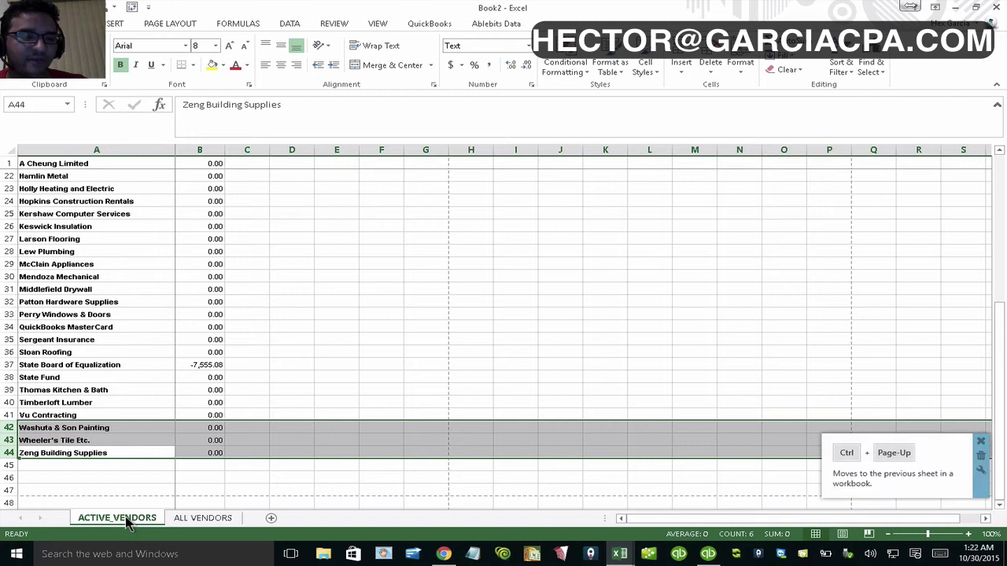
left_click(211, 522)
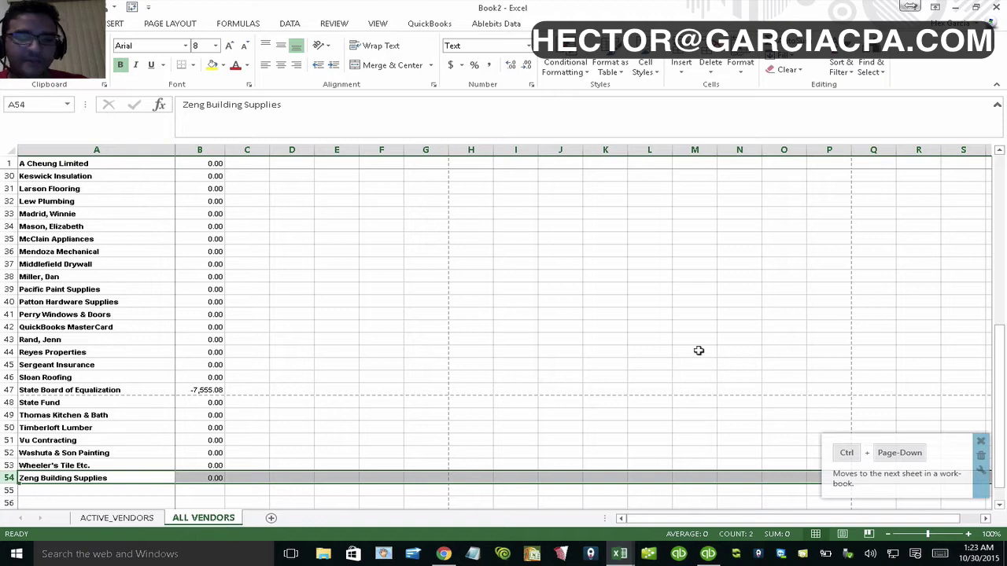
Step: Insert a blank row above the first vendor on the ALL VENDORS sheet
left_click_drag(1001, 315, 997, 153)
left_click(9, 163)
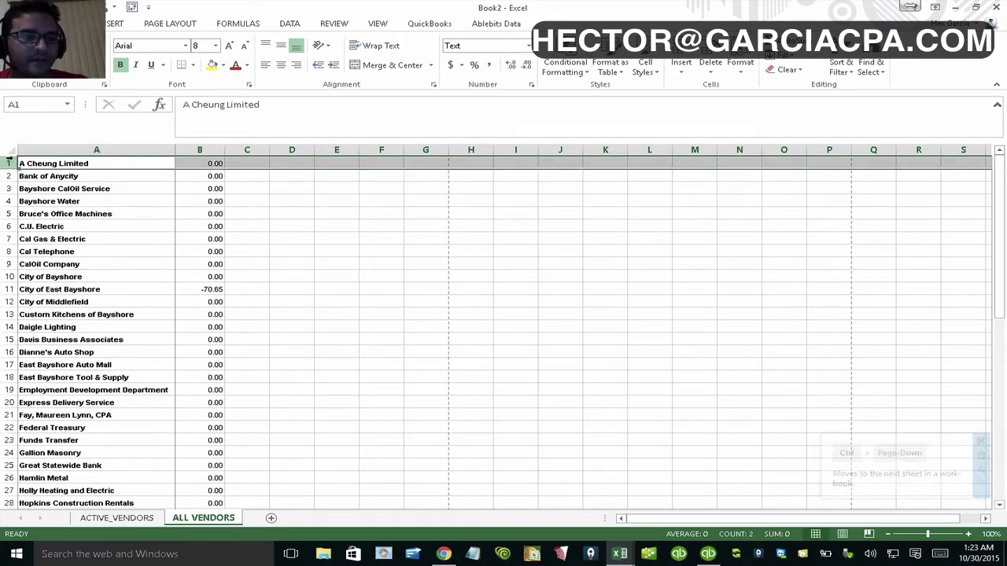
right_click(9, 163)
left_click(61, 245)
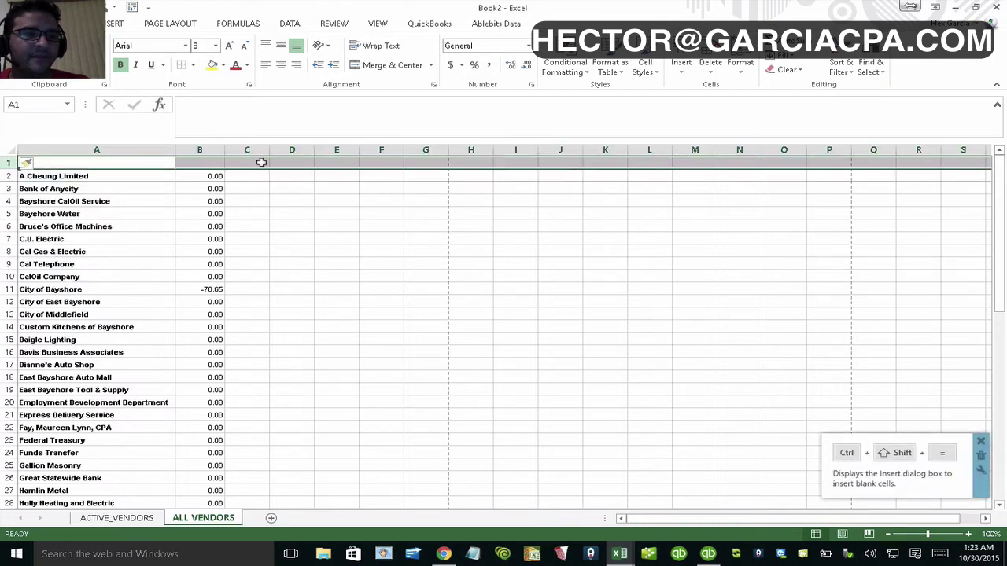
Step: Enter the heading ACTIVE? in cell C1 and widen column C slightly
left_click(256, 160)
type("AC")
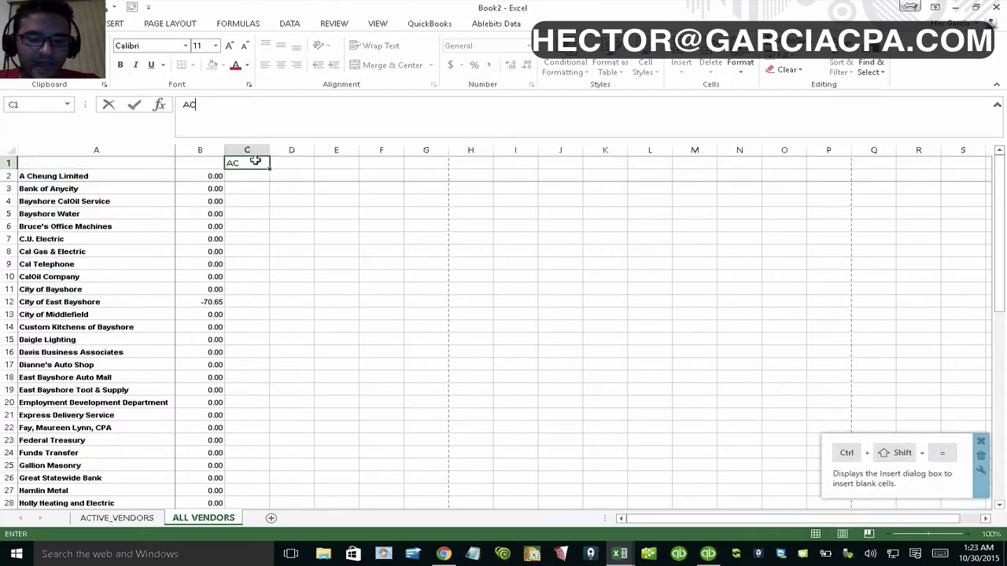
left_click(307, 211)
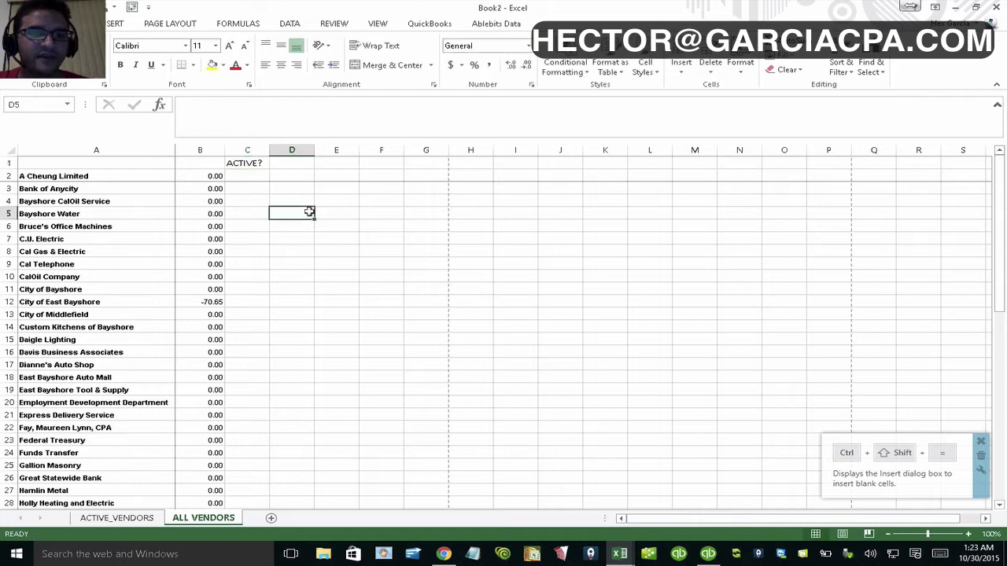
left_click_drag(271, 150, 275, 151)
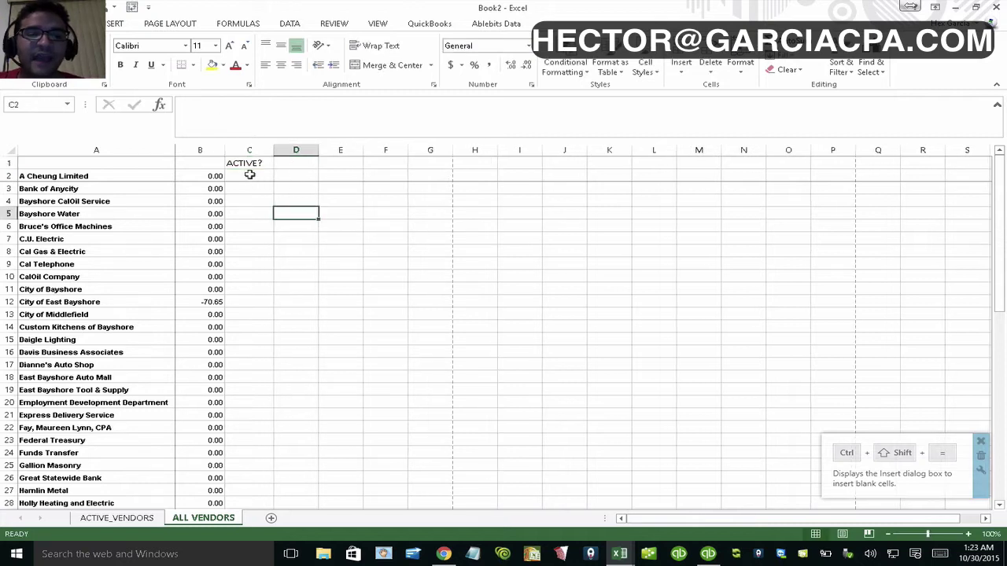
Step: Compare the first vendor and the empty ACTIVE? cell on ALL VENDORS with the list on the ACTIVE_VENDORS sheet
left_click(251, 174)
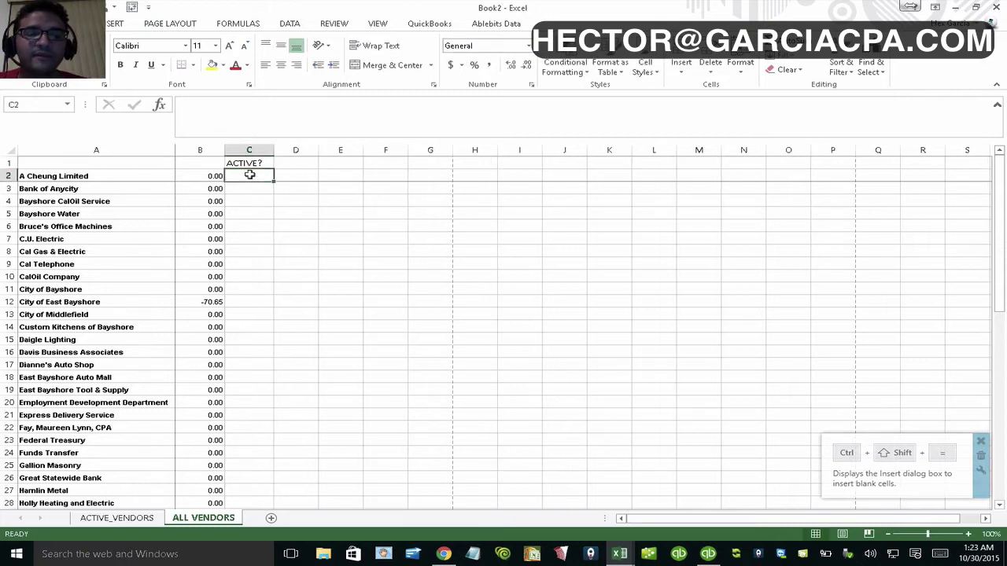
left_click(50, 173)
left_click(126, 519)
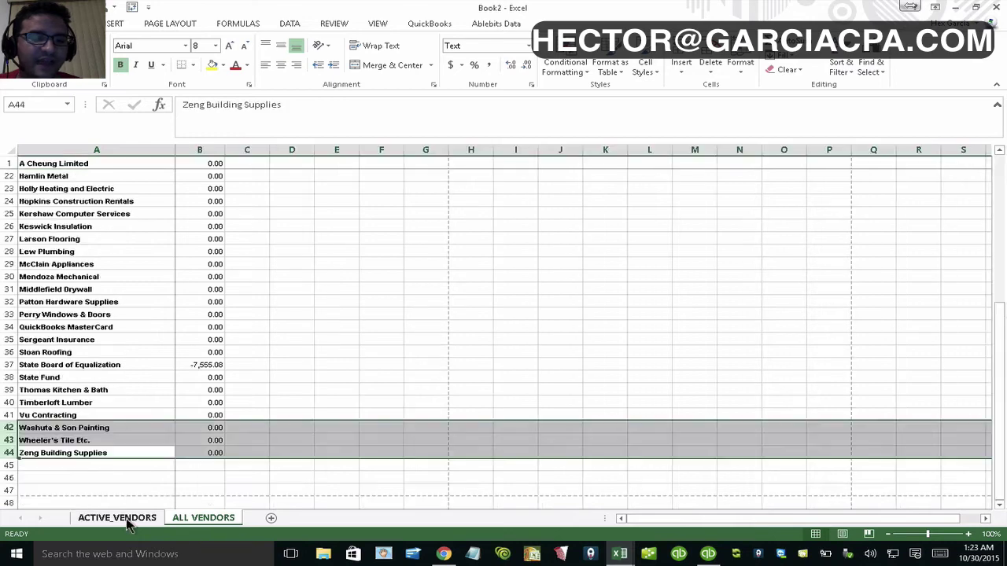
left_click(189, 519)
left_click(251, 179)
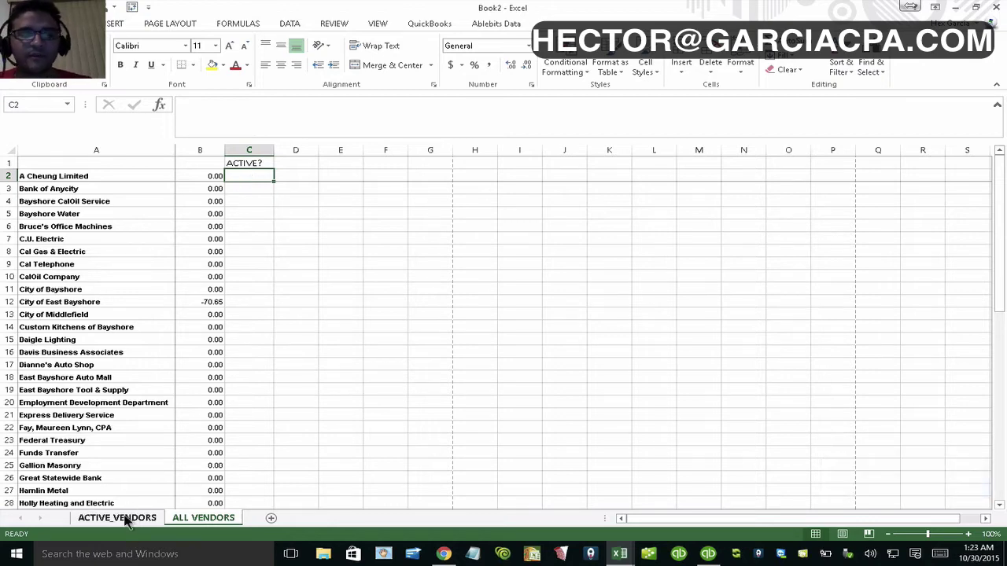
key("ctrl+Page_Up")
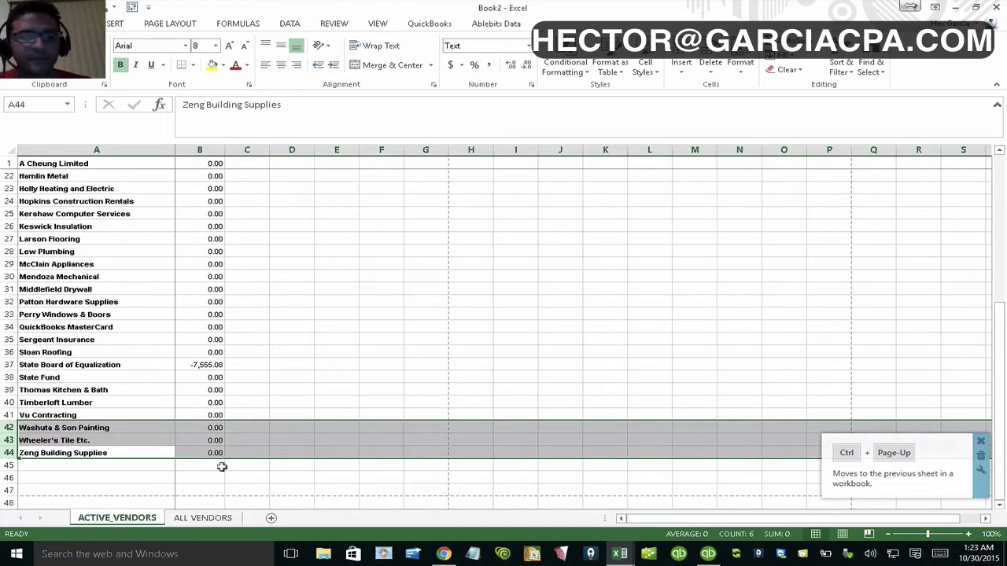
Step: Name the range A1:B44 on ACTIVE_VENDORS as VENDORS, and reselect the range to check the name
left_click_drag(209, 452, 70, 157)
left_click_drag(56, 149, 50, 162)
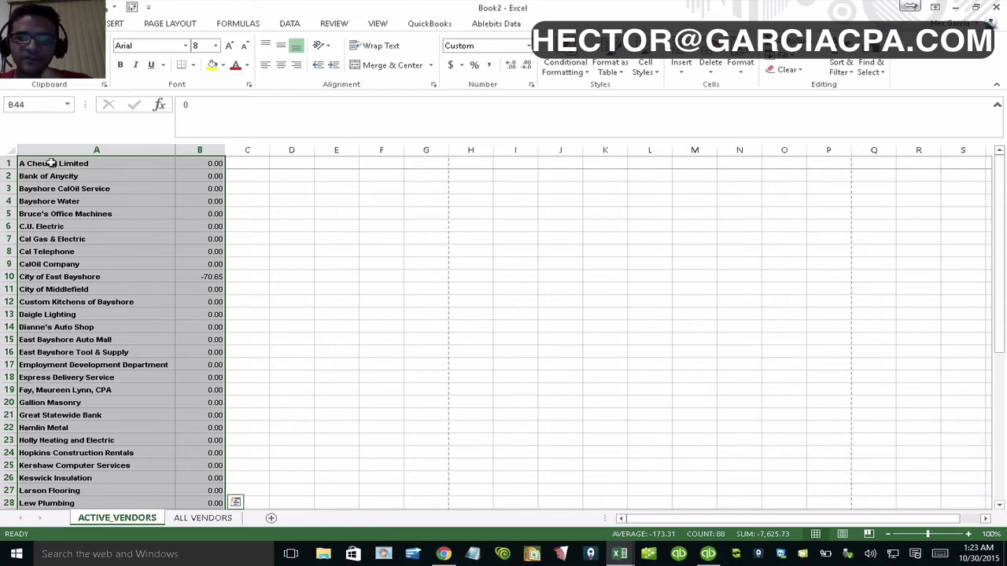
left_click(42, 104)
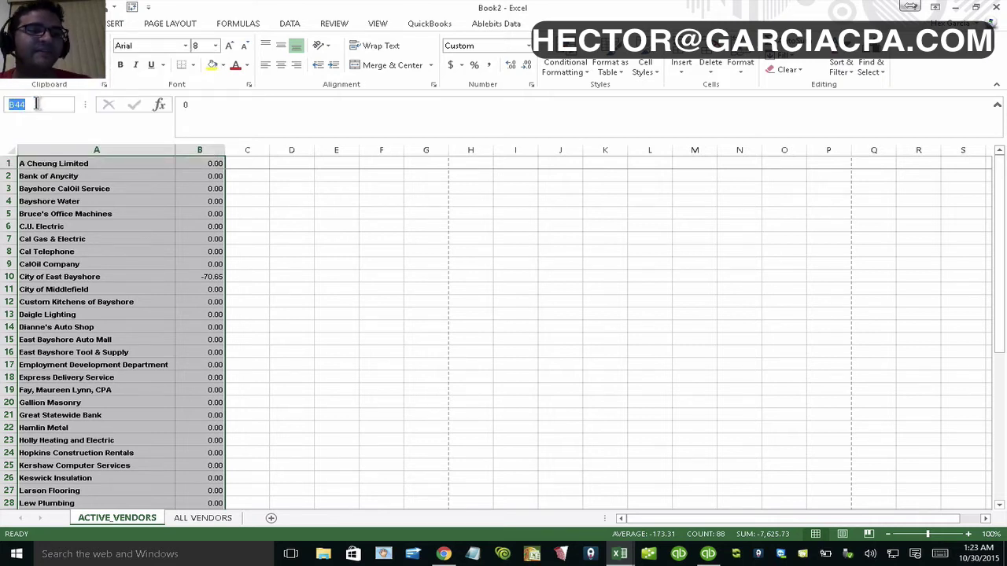
type("VENDORS")
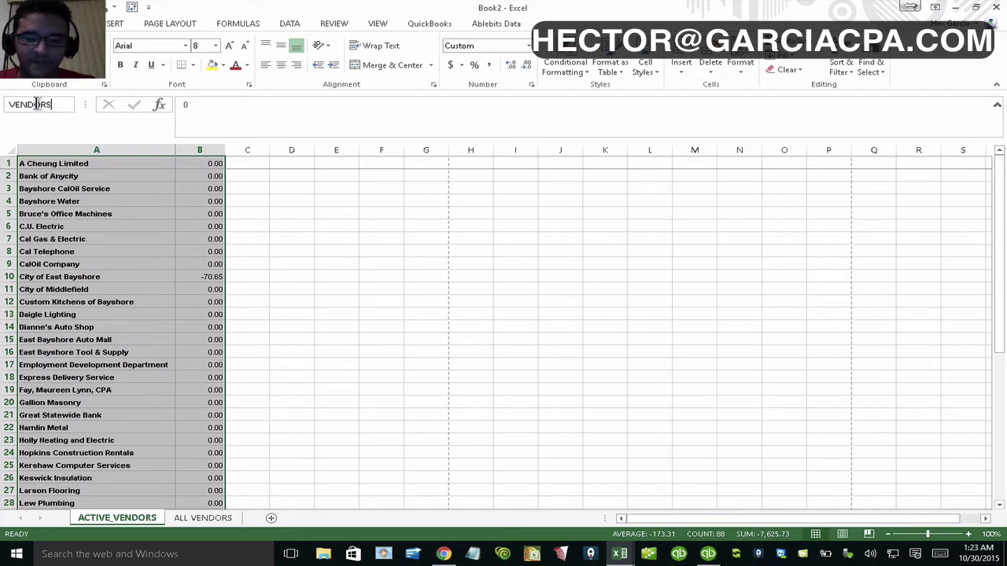
key("Return")
left_click(141, 215)
left_click(88, 164)
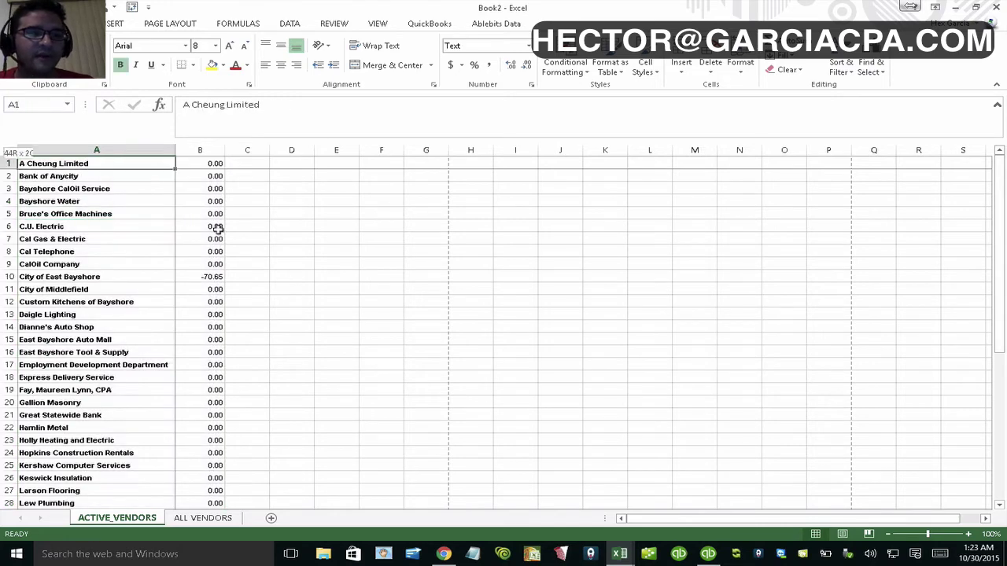
left_click_drag(217, 228, 205, 463)
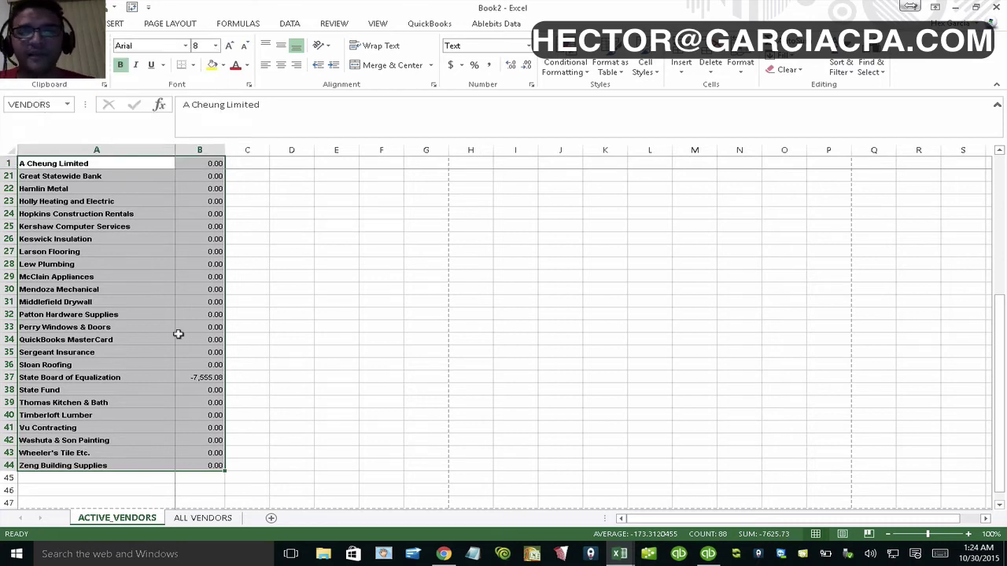
left_click(144, 338)
Step: Start a VLOOKUP formula in cell C2 of the ALL VENDORS sheet with A2 as the lookup value
left_click(211, 517)
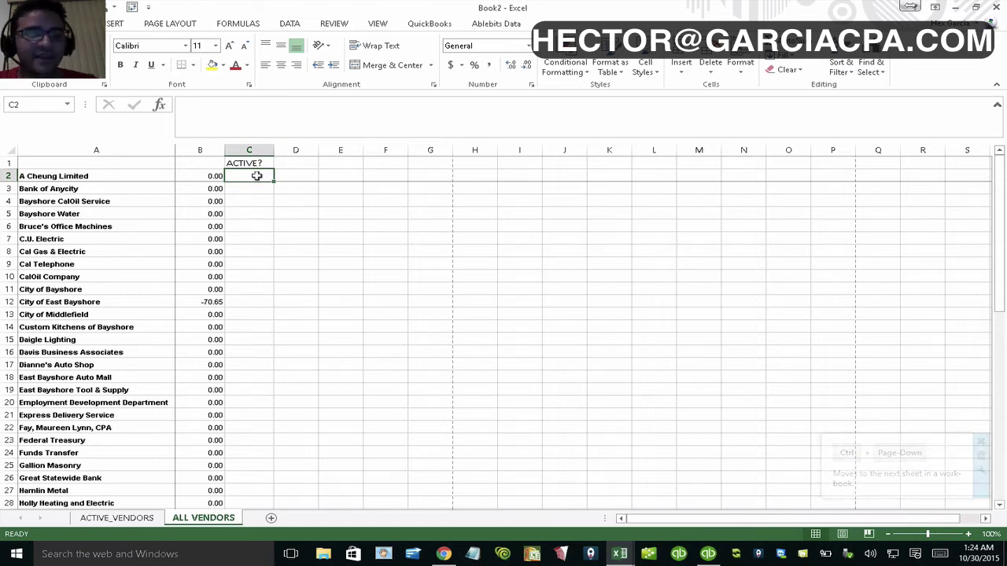
type("=")
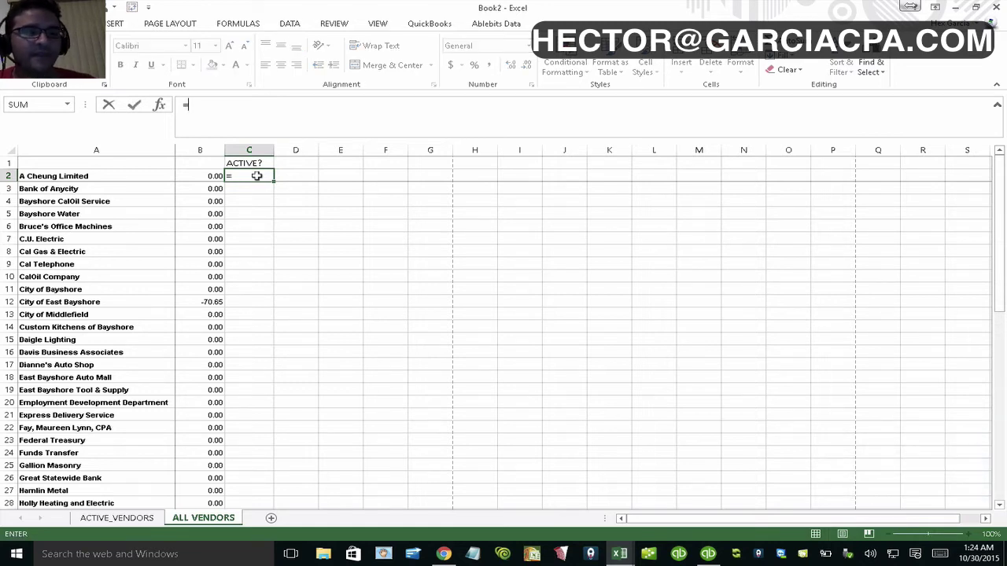
type("vl")
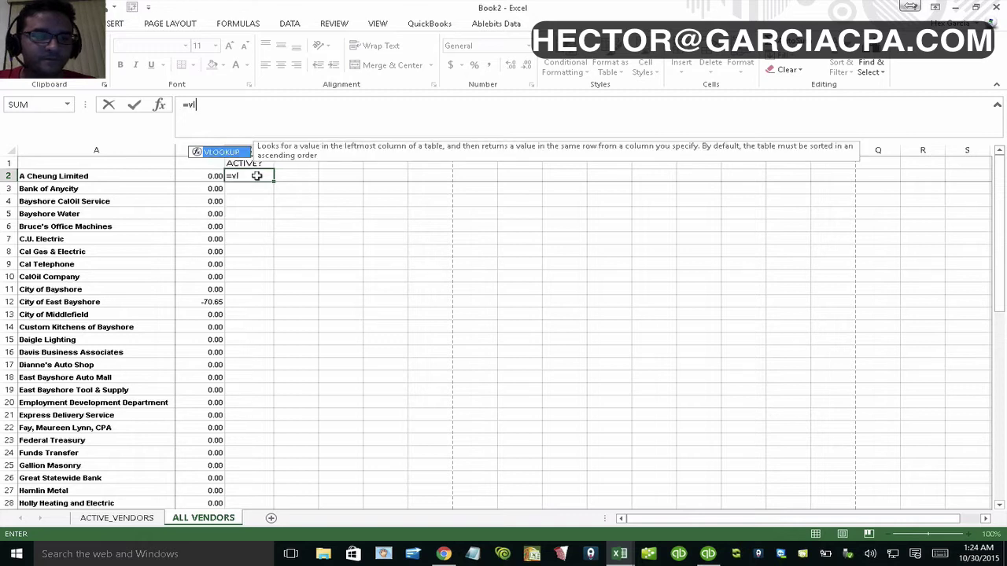
double_click(221, 152)
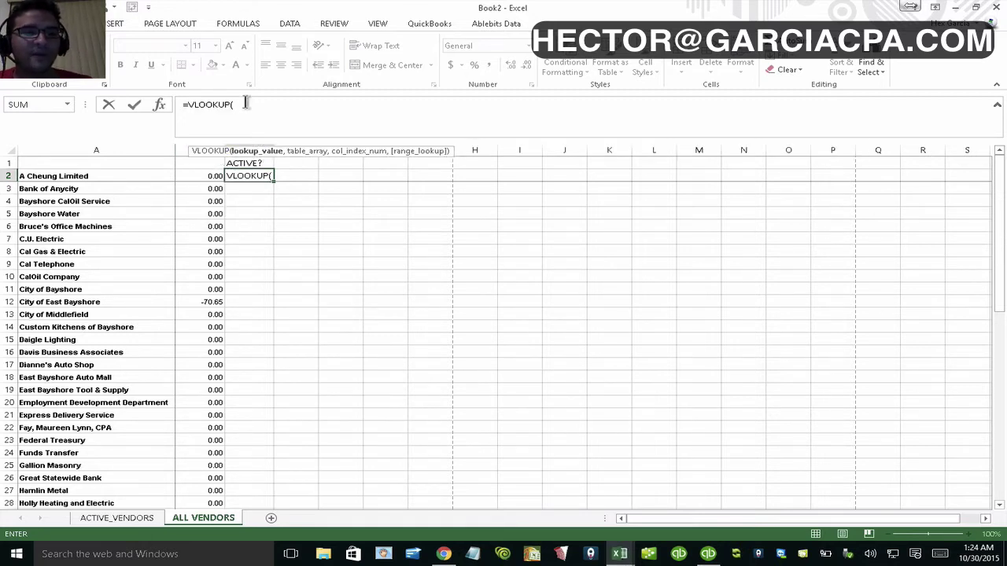
left_click(70, 177)
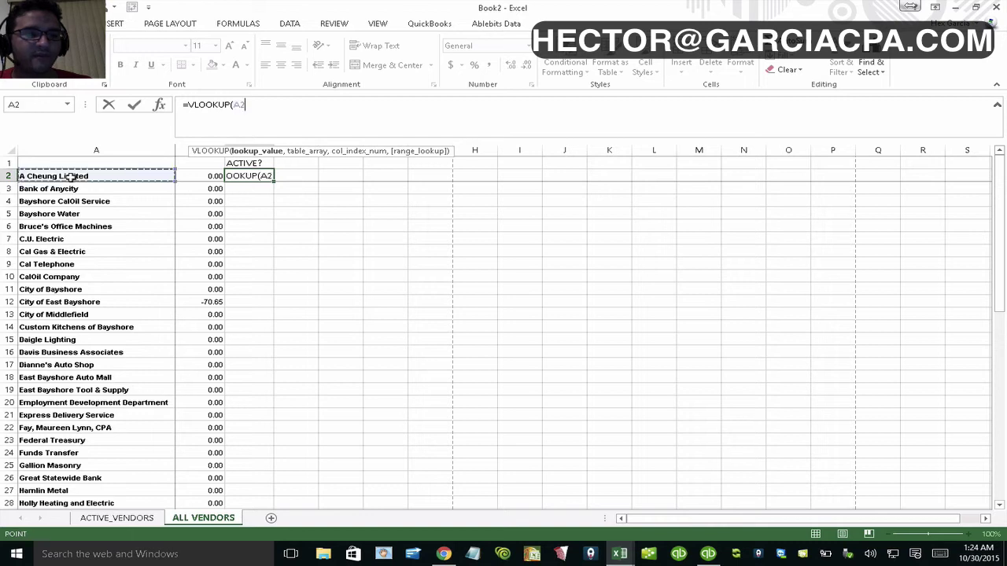
type(",")
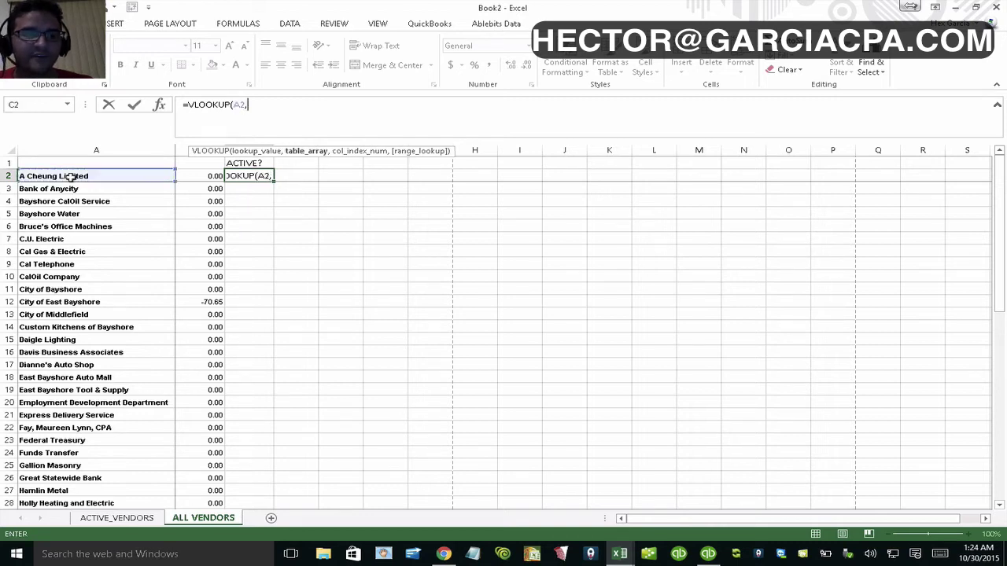
Step: Use the named range VENDORS as the table array of the VLOOKUP formula
key("super+plus")
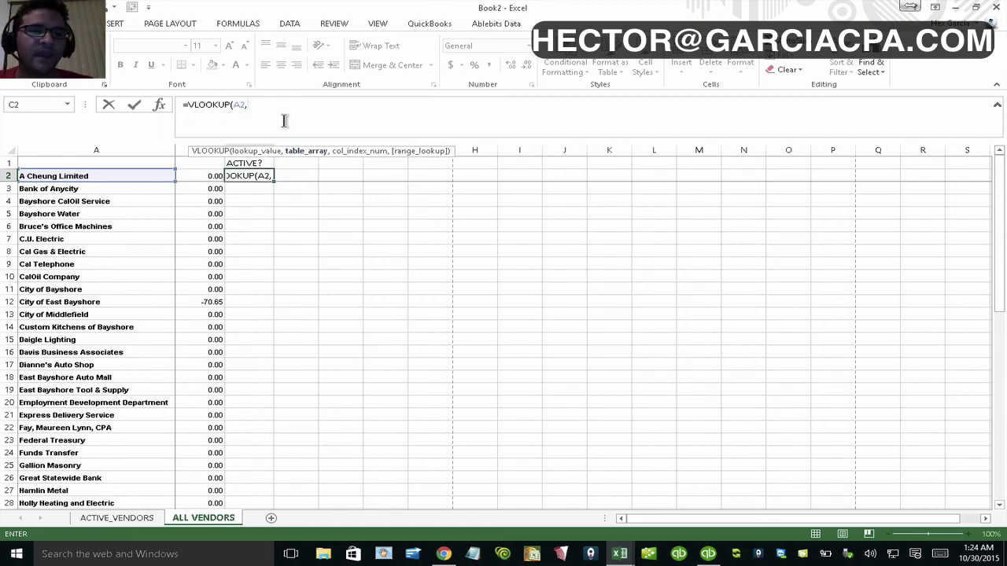
left_click(265, 103)
key("super+Escape")
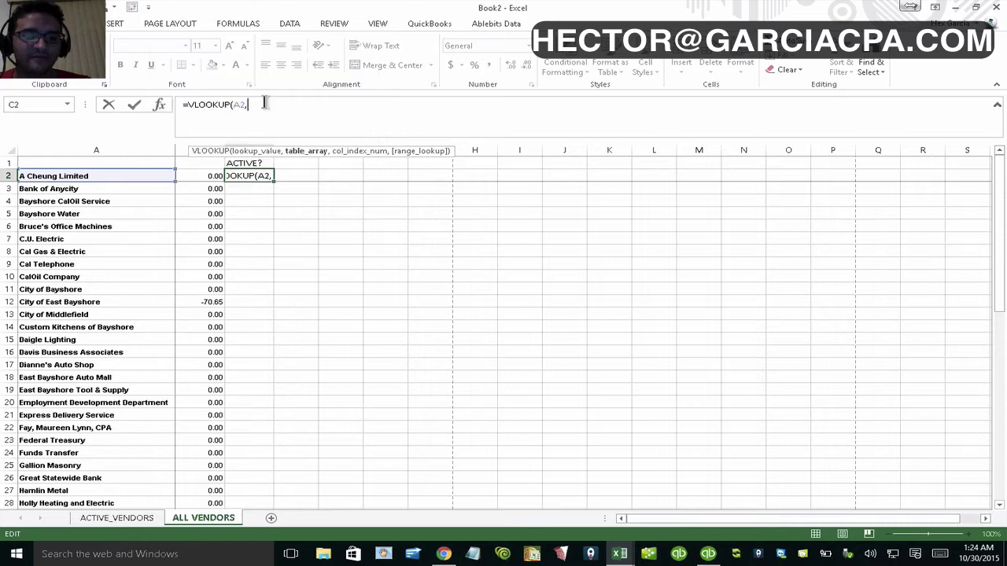
type("VENDO")
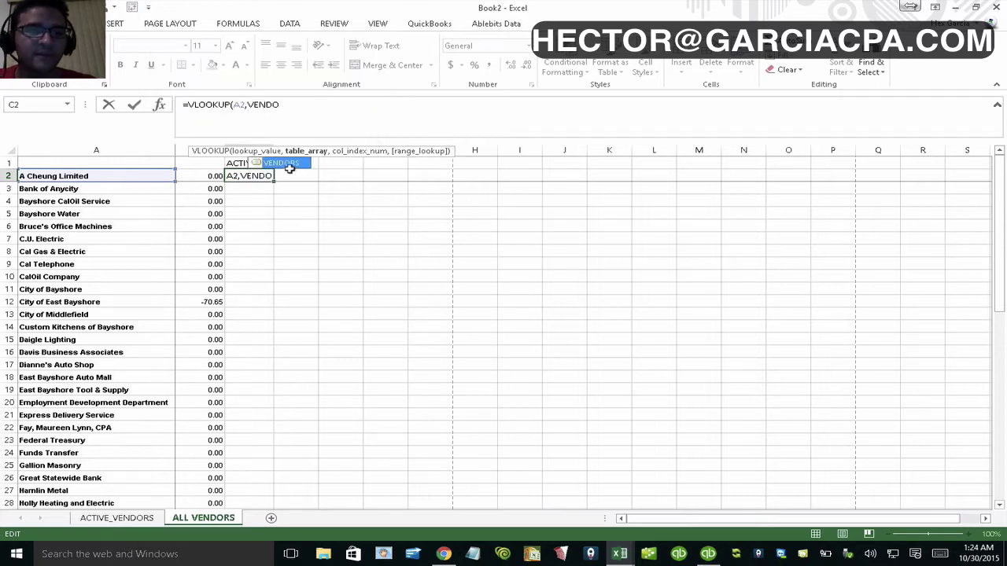
key("Tab")
key("super+plus")
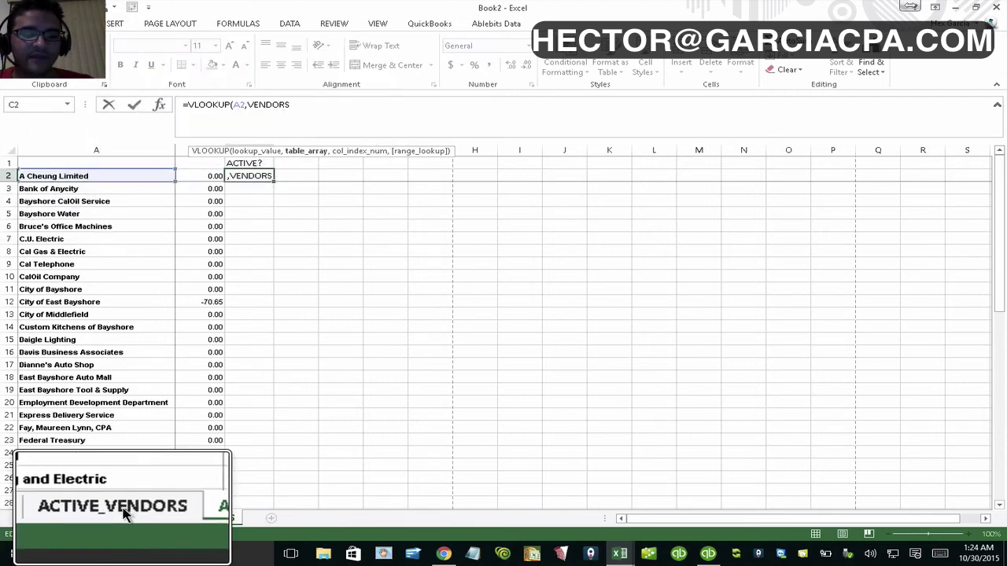
key("super+Escape")
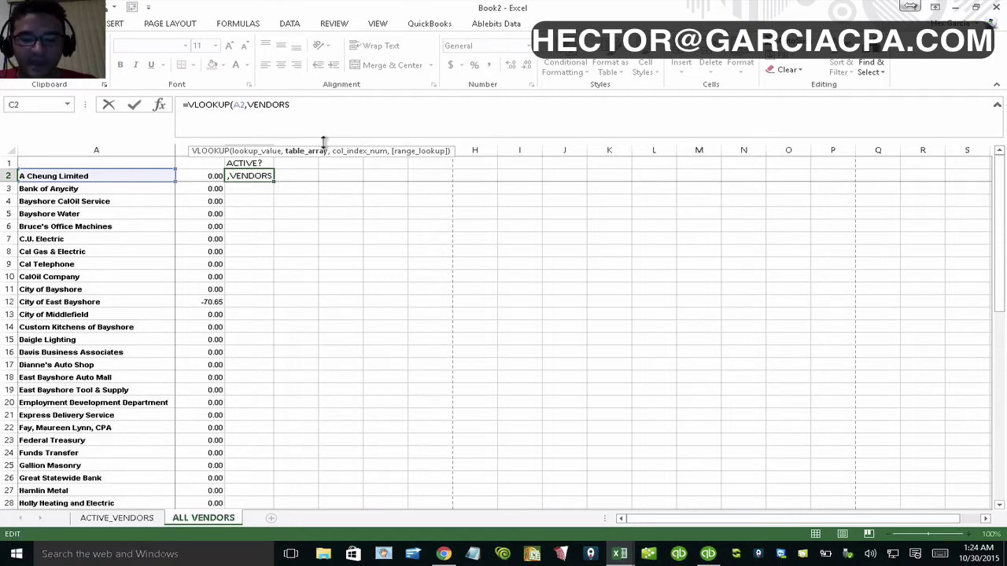
Step: Complete the formula in C2 as =VLOOKUP(A2,VENDORS,2,FALSE), returning the second column with an exact match
type(",")
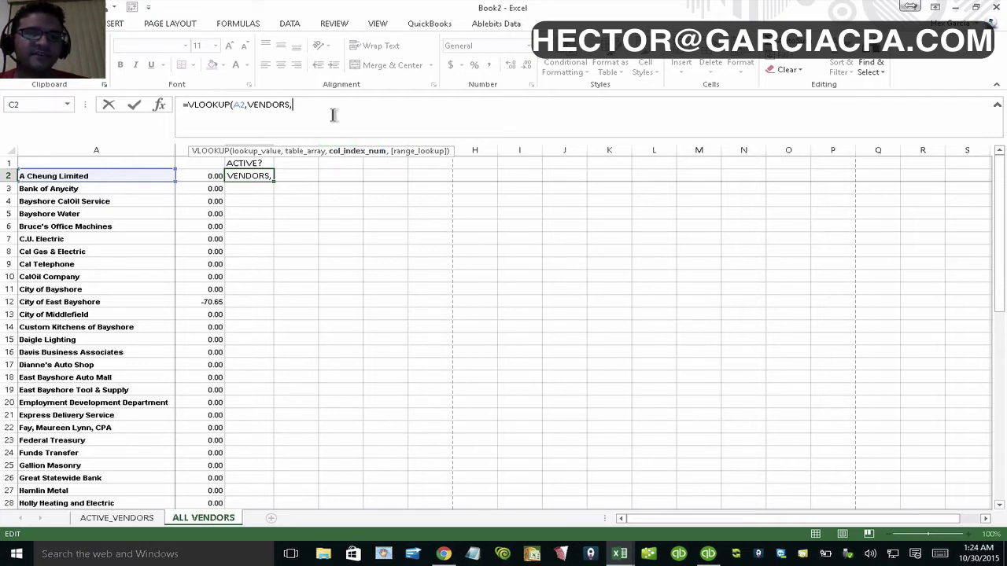
type("3")
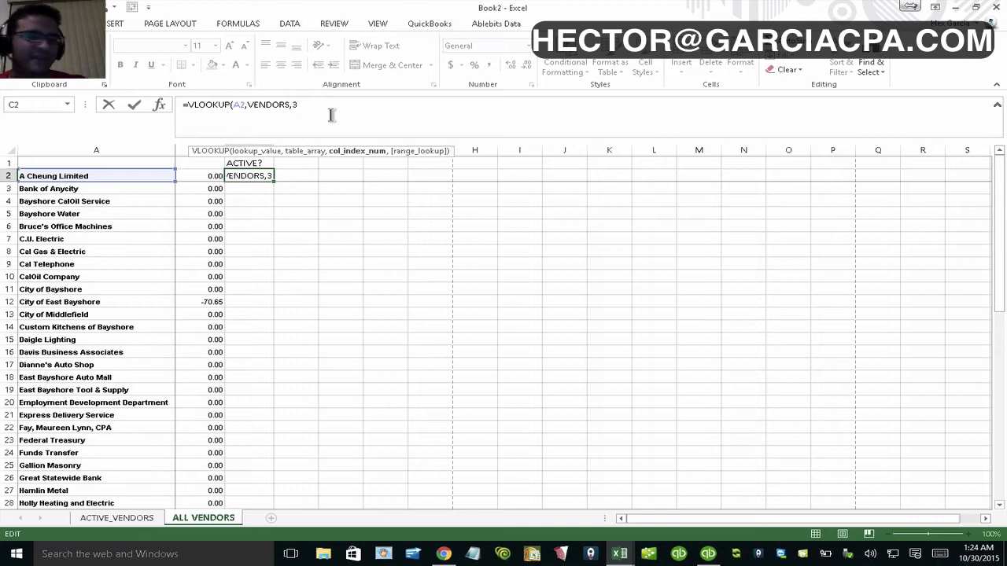
key("BackSpace")
type("2")
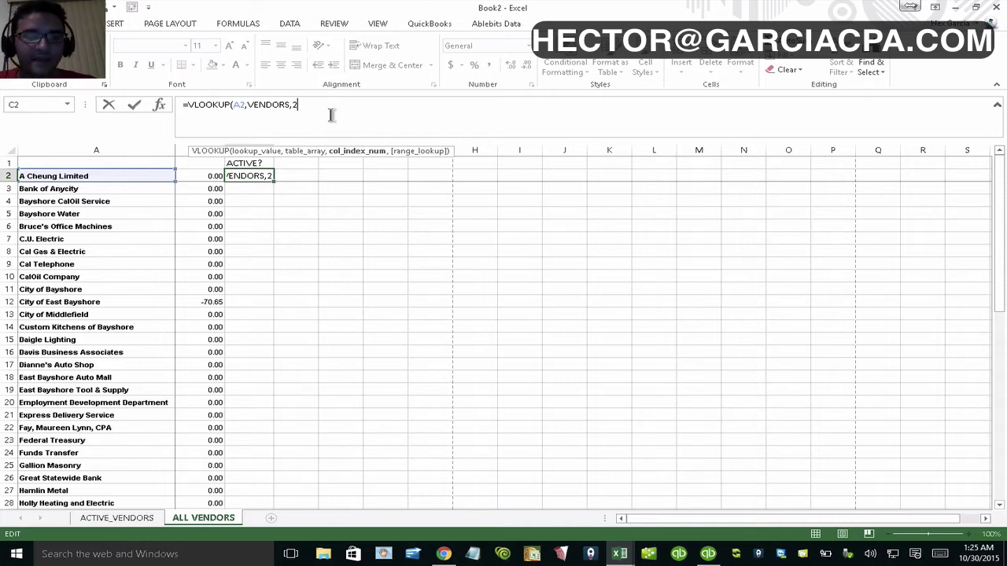
type(",")
type("FALSE)")
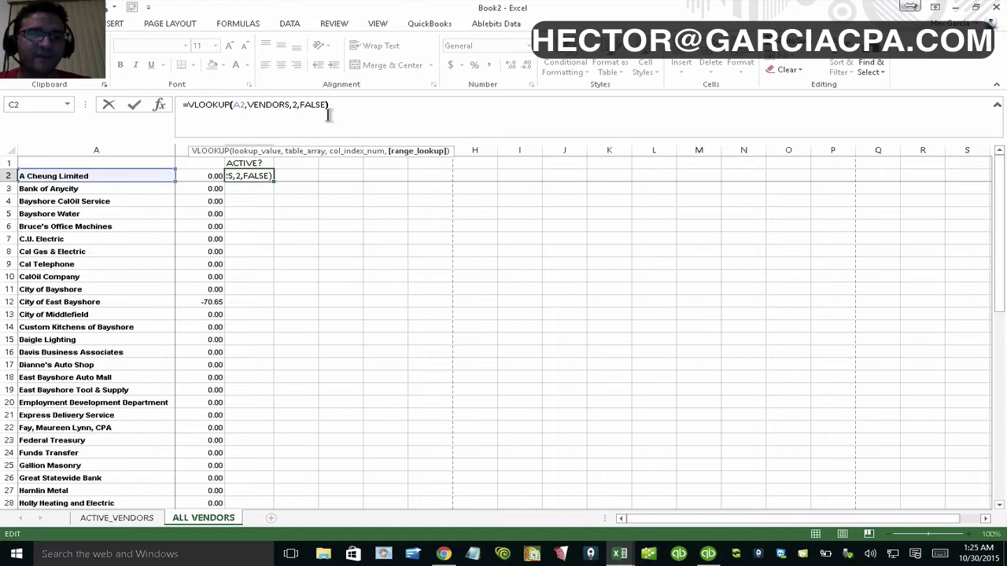
key("super+plus")
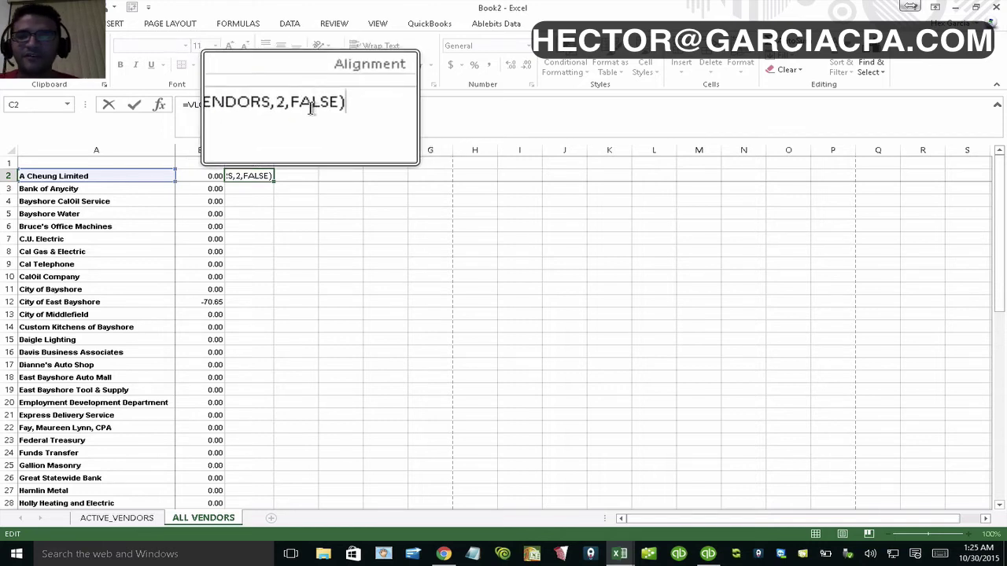
key("super+Escape")
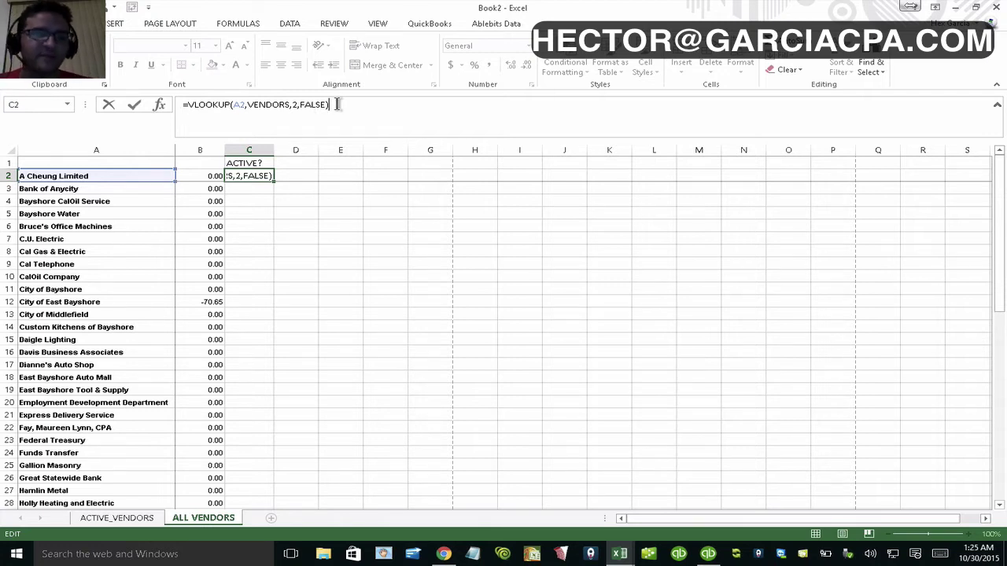
key("Return")
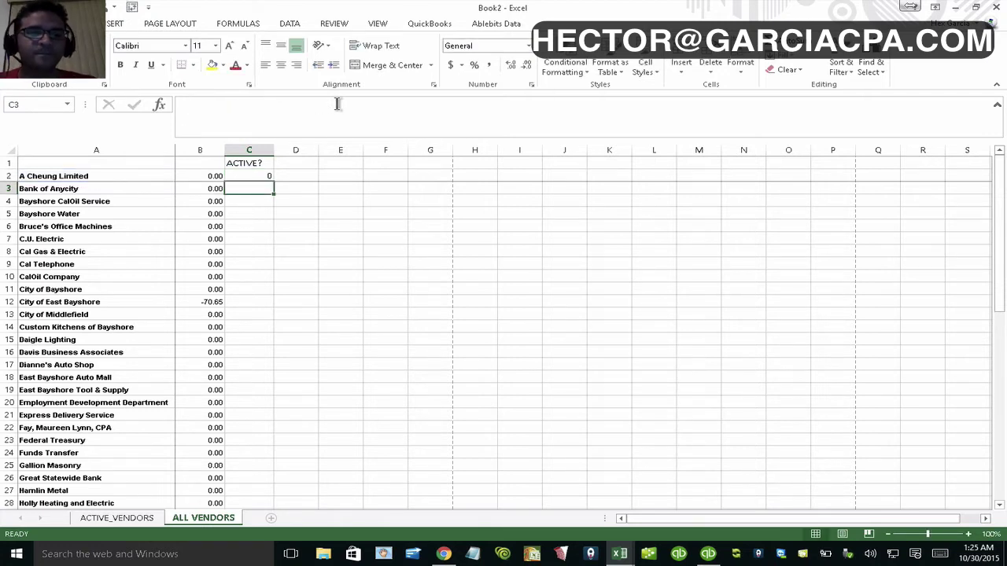
Step: Fill the VLOOKUP formula from C2 down the ACTIVE? column for all vendors and inspect cells C2 and C11
left_click(256, 176)
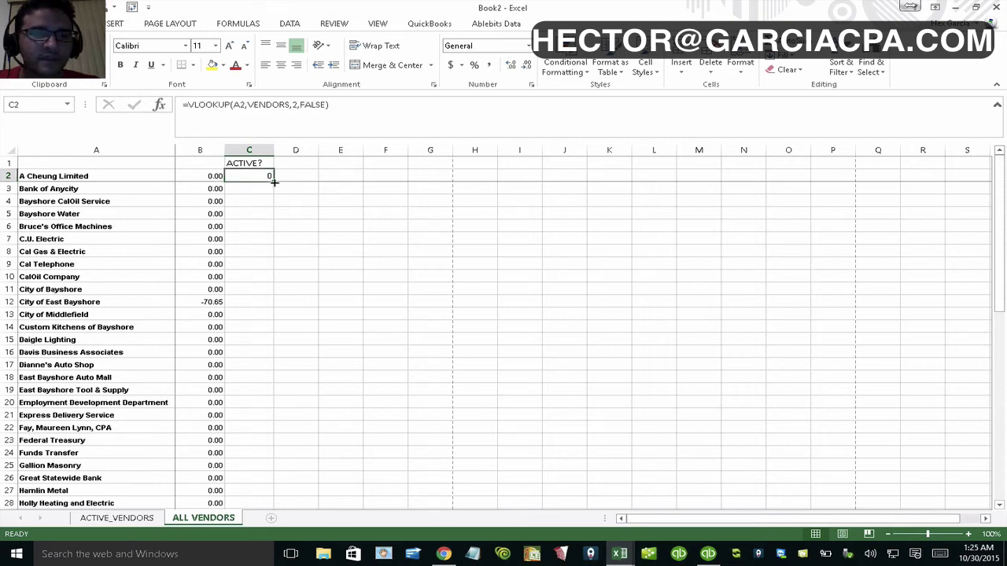
double_click(274, 182)
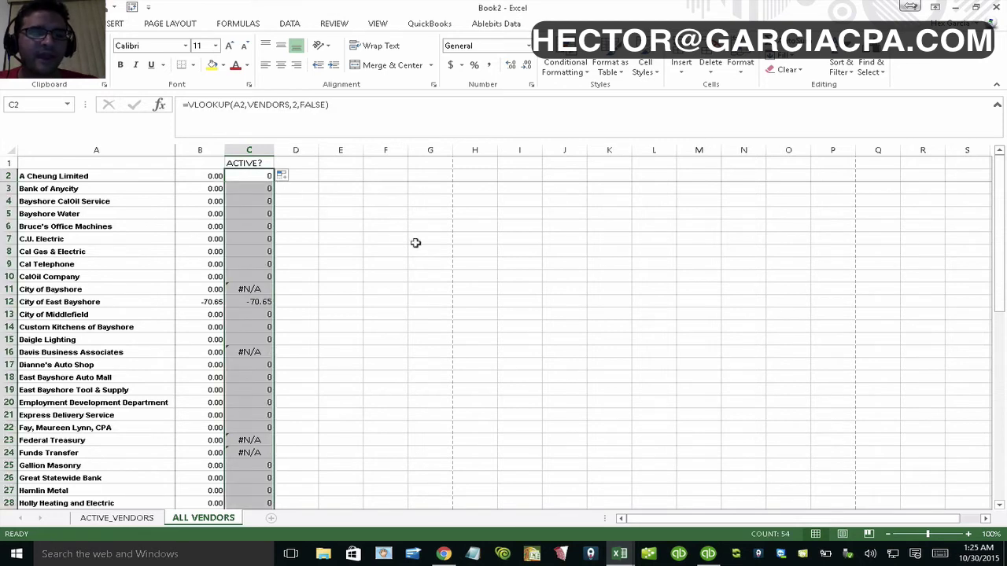
left_click(263, 180)
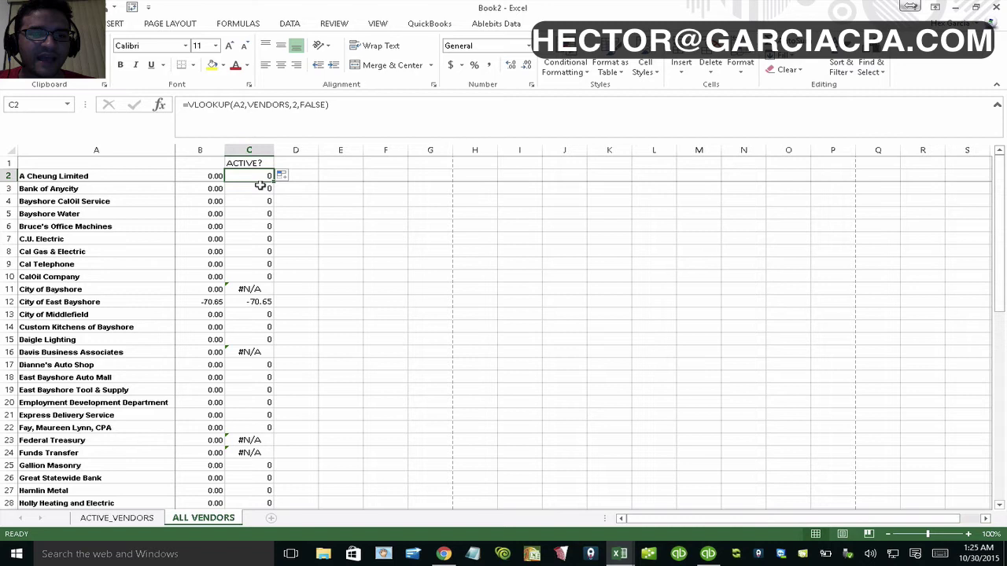
left_click(256, 289)
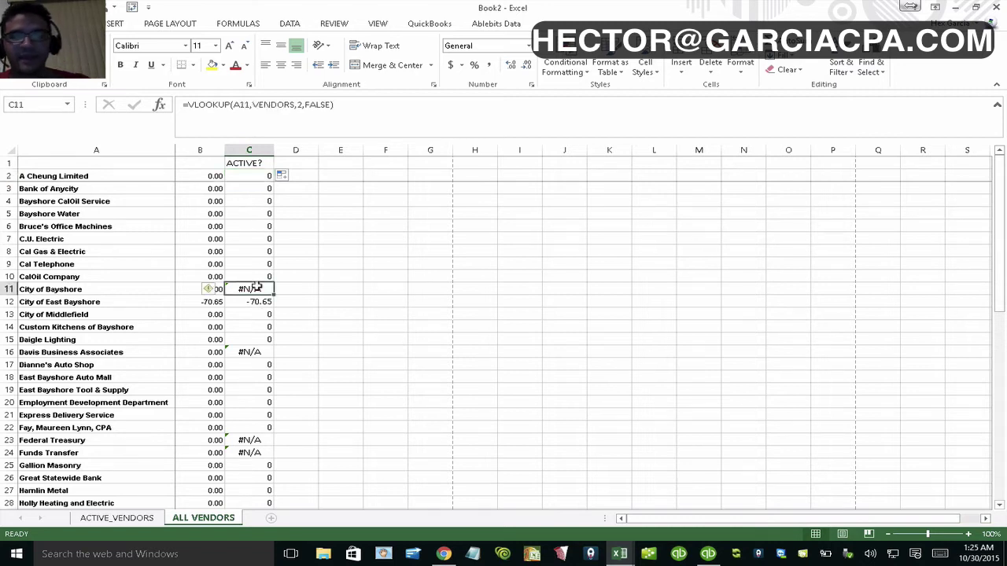
Step: Replace the balances in column B of ACTIVE_VENDORS with Y for every vendor from B1 to B44
left_click(118, 518)
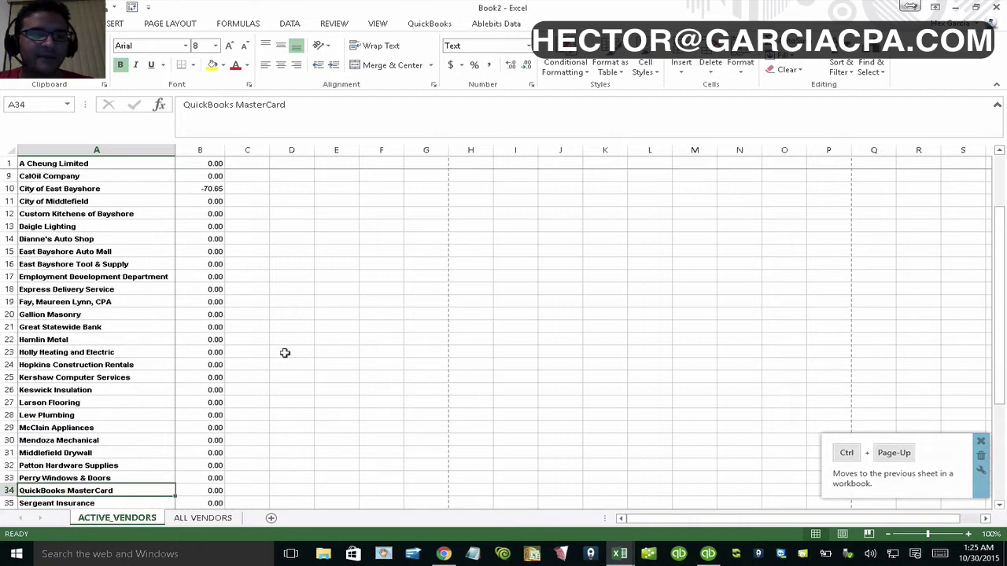
scroll(284, 353, "up", 3)
left_click(204, 164)
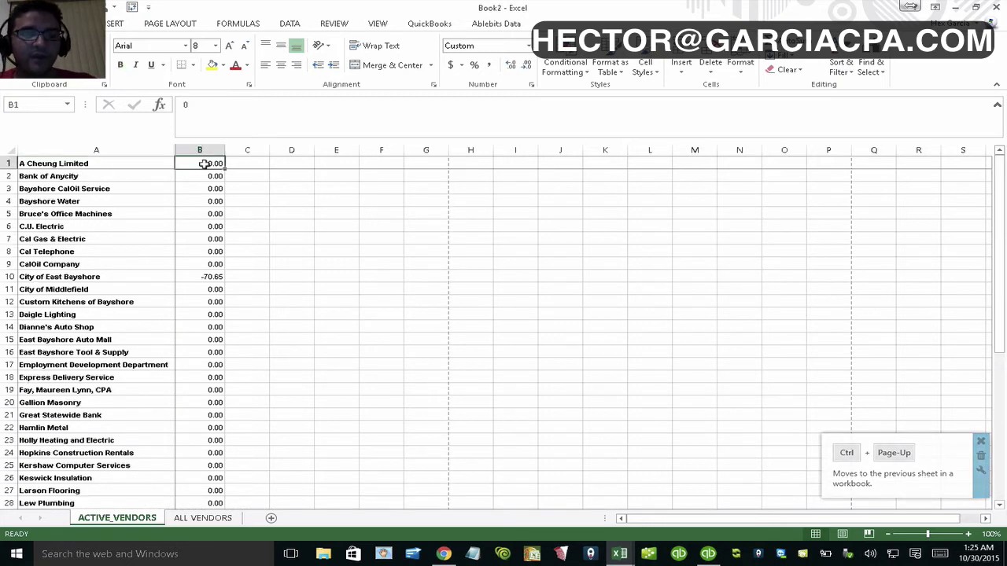
type("Y")
left_click(203, 187)
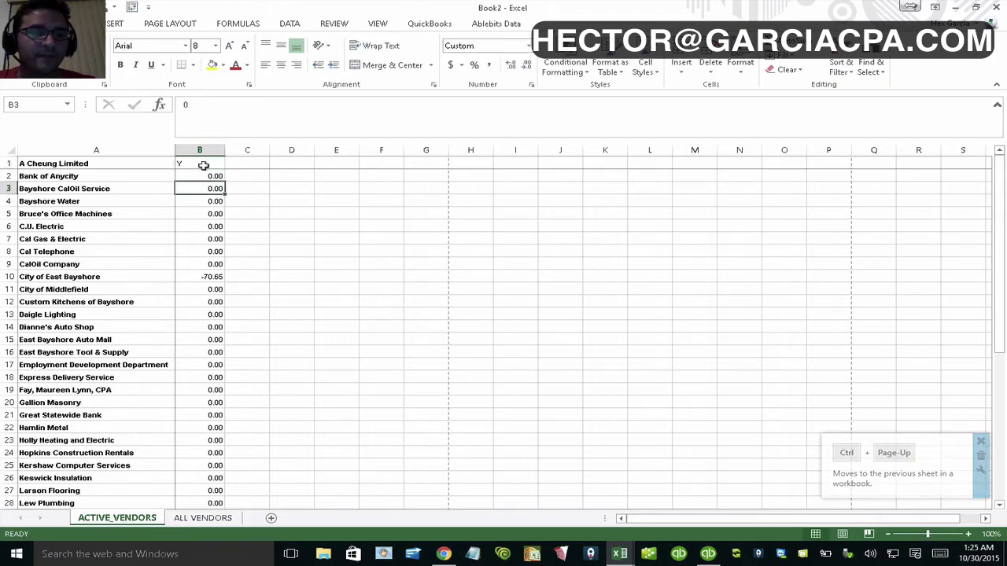
left_click(202, 163)
double_click(225, 169)
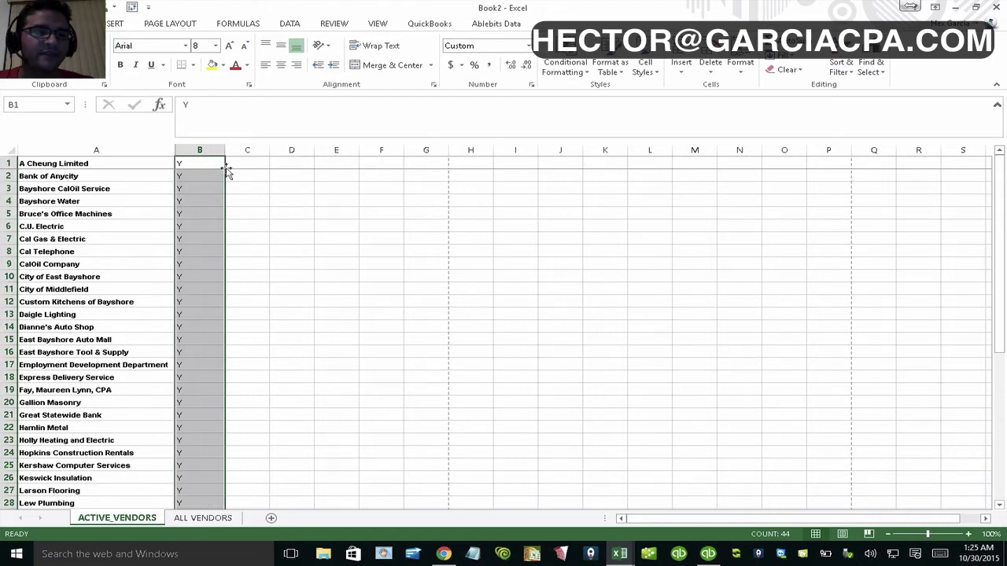
left_click(198, 187)
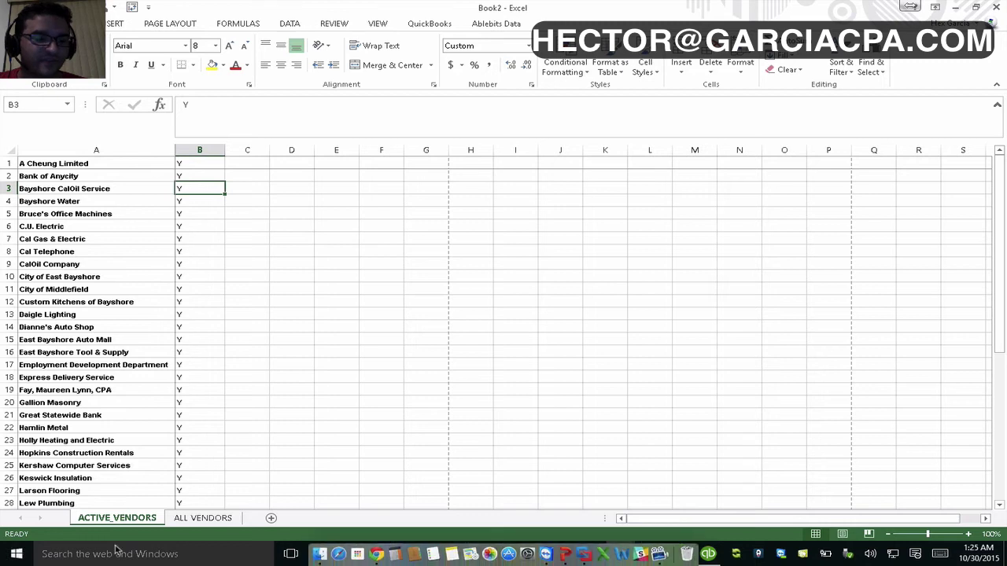
left_click(197, 163)
key("ctrl+space")
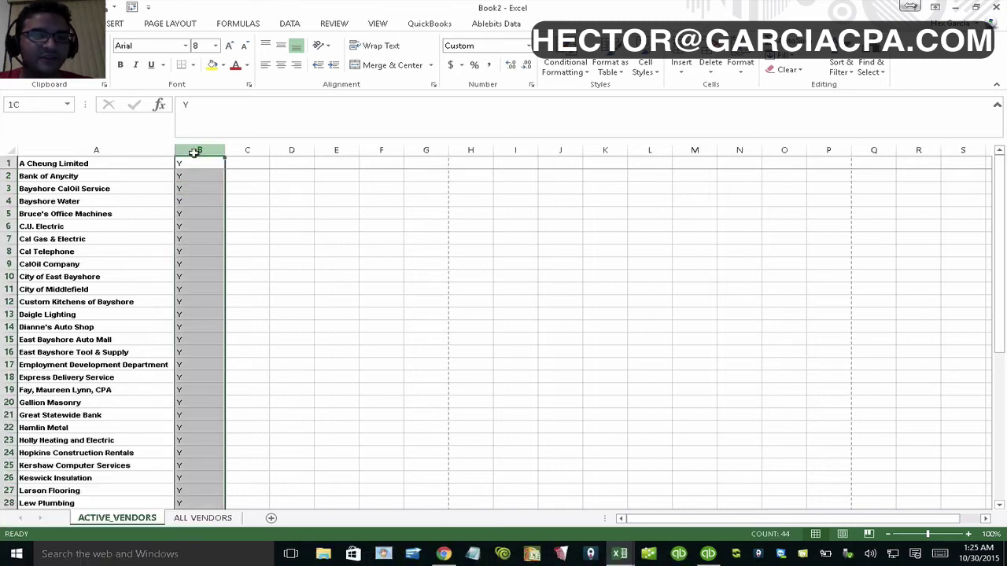
Step: Check the updated lookup results in the ACTIVE? column on the ALL VENDORS sheet
left_click(211, 521)
key("ctrl+Page_Down")
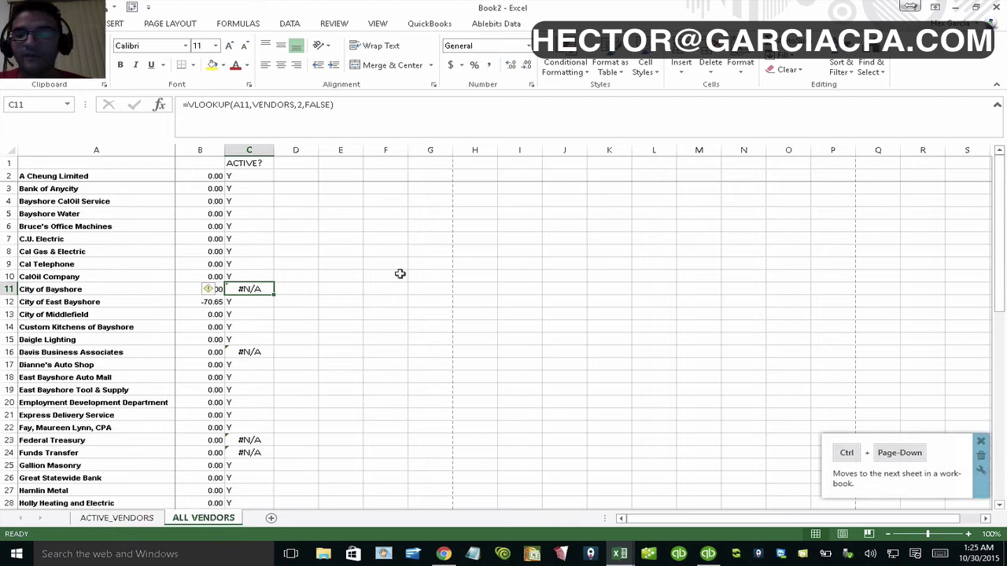
left_click(281, 213)
left_click(246, 177)
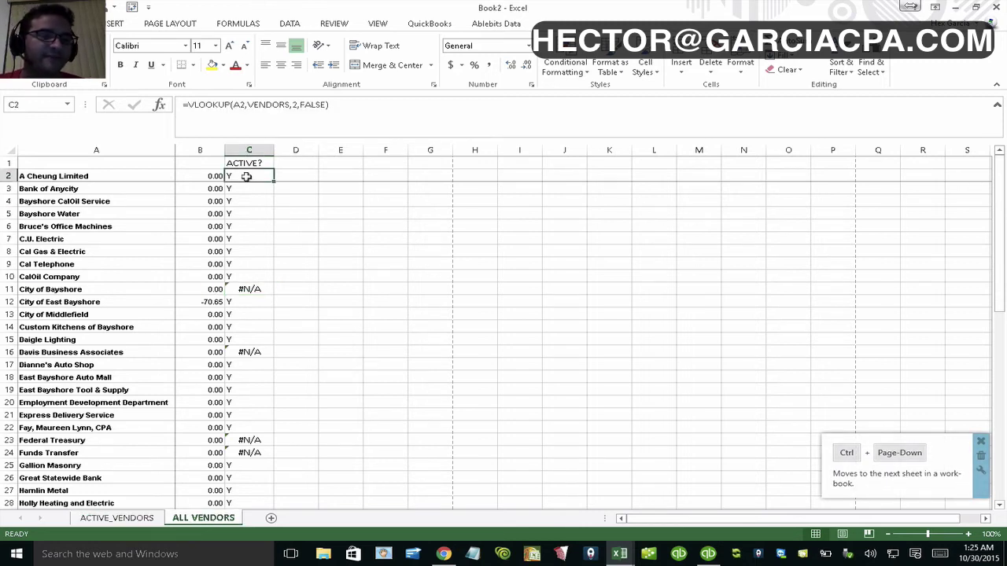
Step: Wrap the lookup in C2 with IFERROR so it reads =IFERROR(VLOOKUP(A2,VENDORS,2,FALSE),"N")
left_click(249, 289)
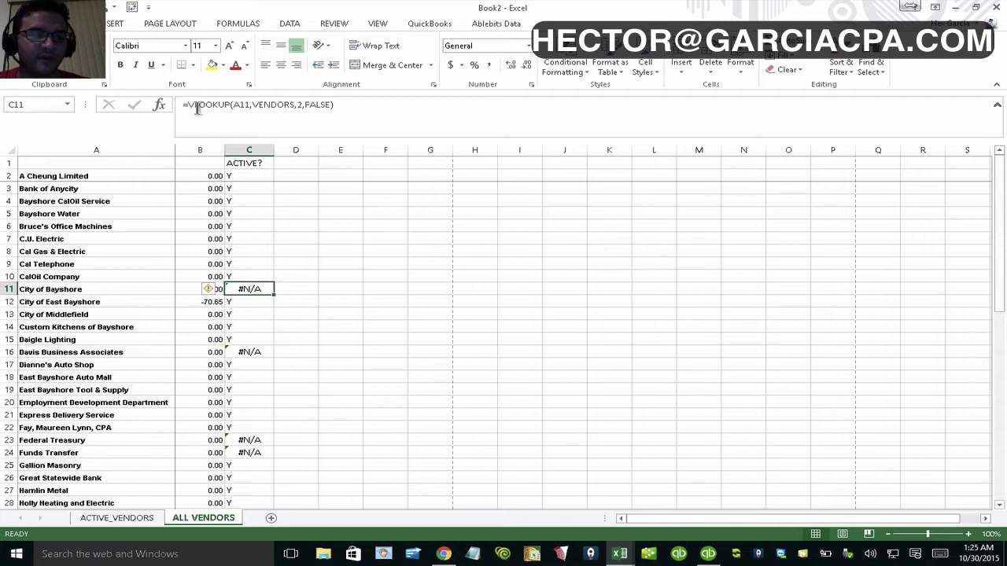
left_click(248, 172)
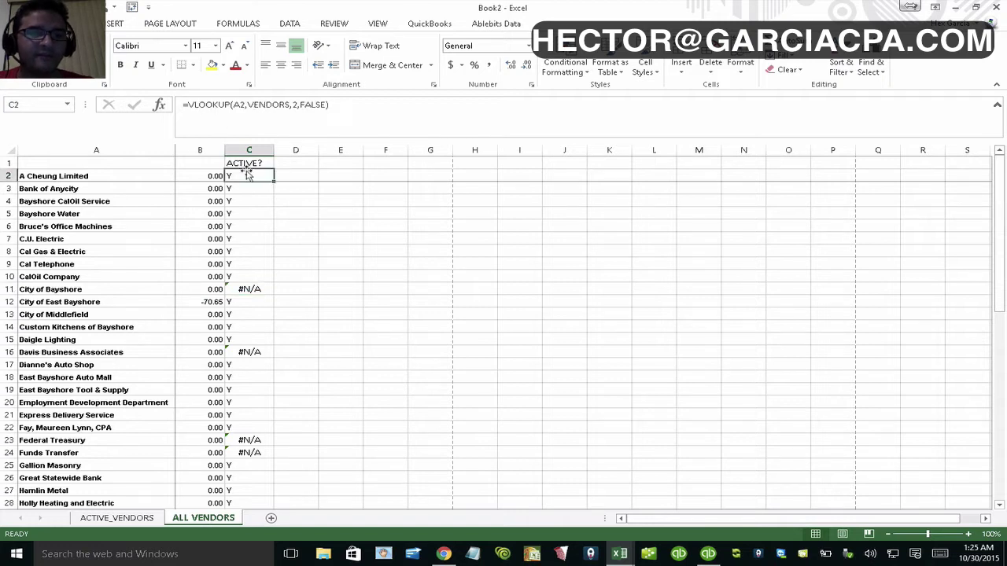
left_click(189, 108)
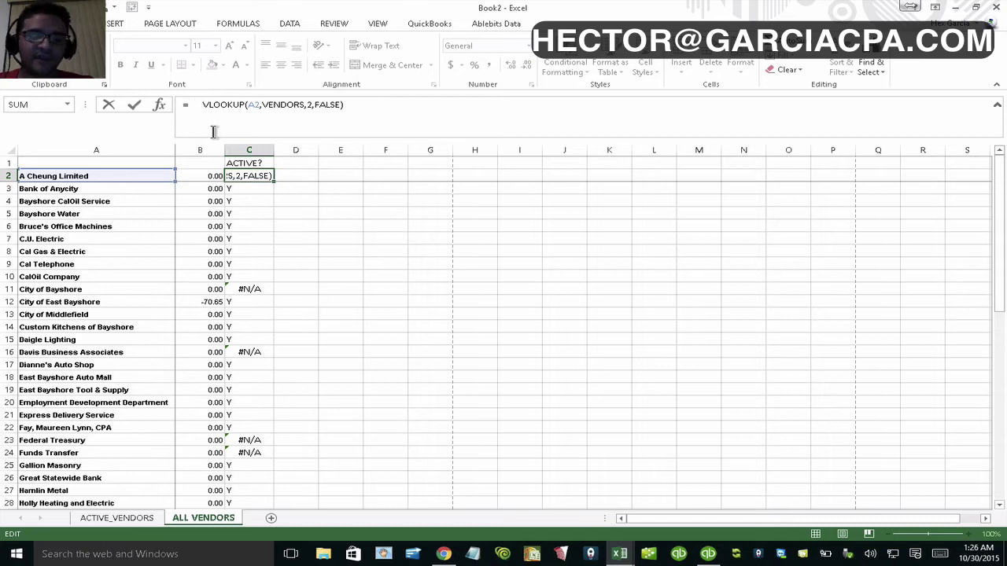
type("IF")
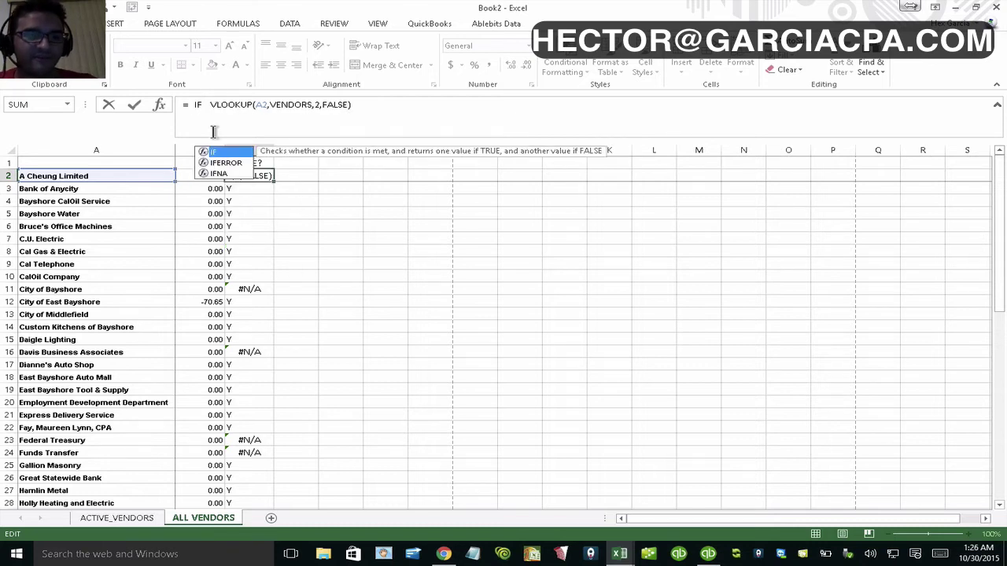
type("ERROR(")
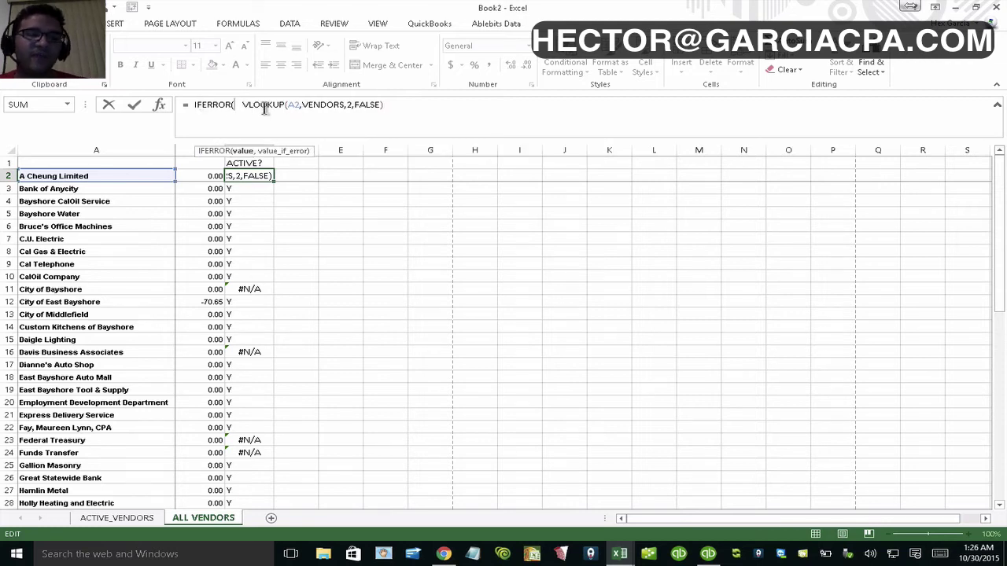
left_click(421, 106)
type(",")
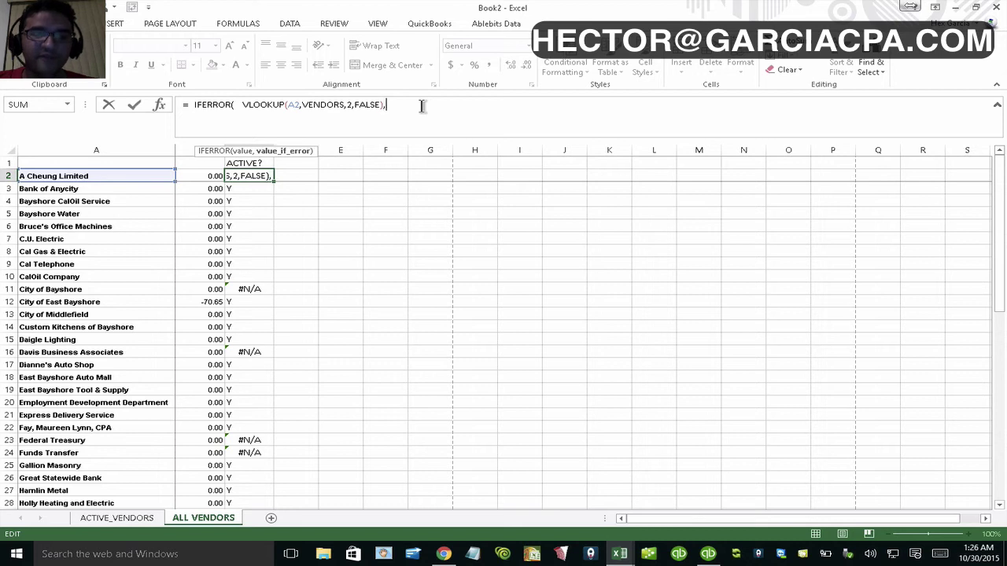
type(" \"N")
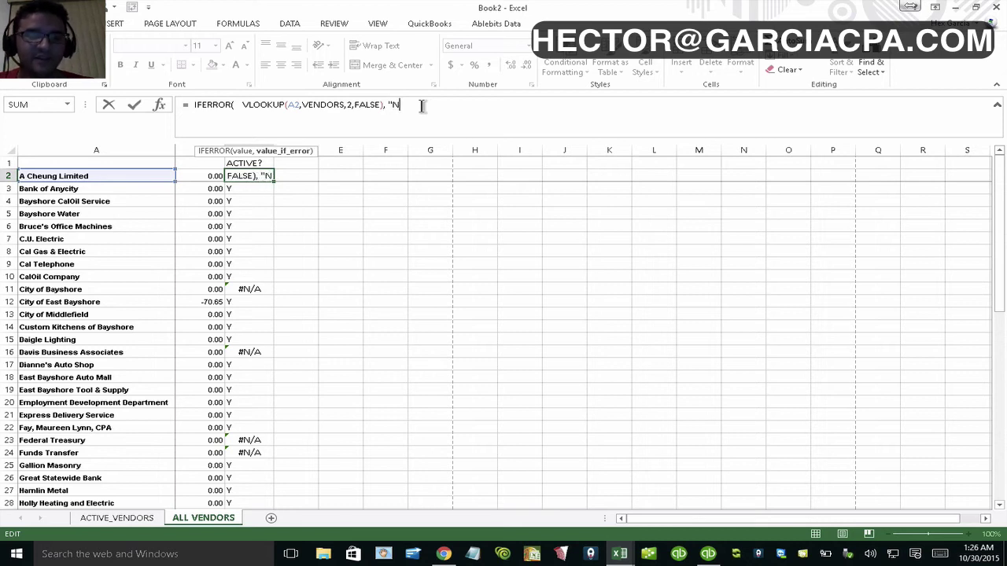
type("\")")
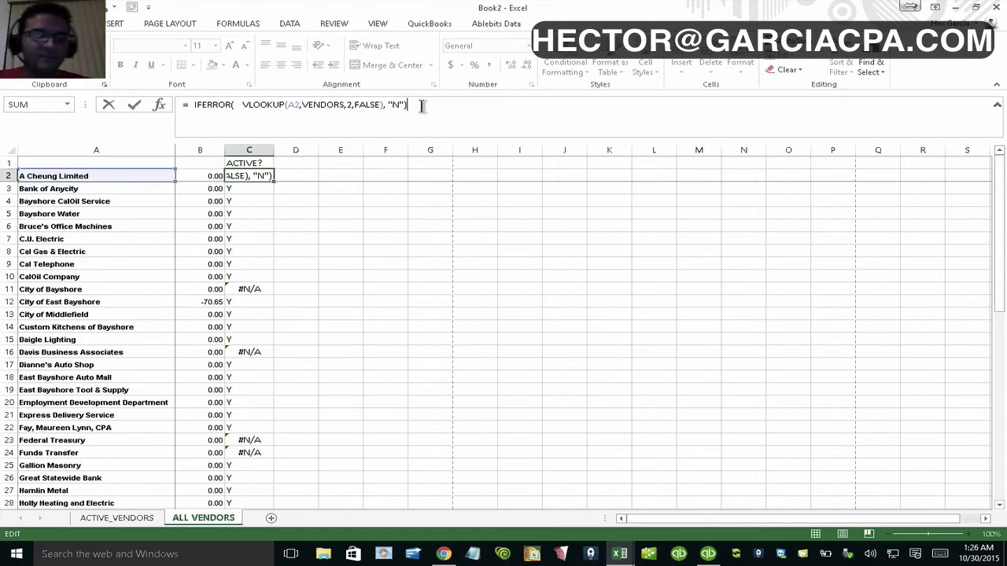
key("Return")
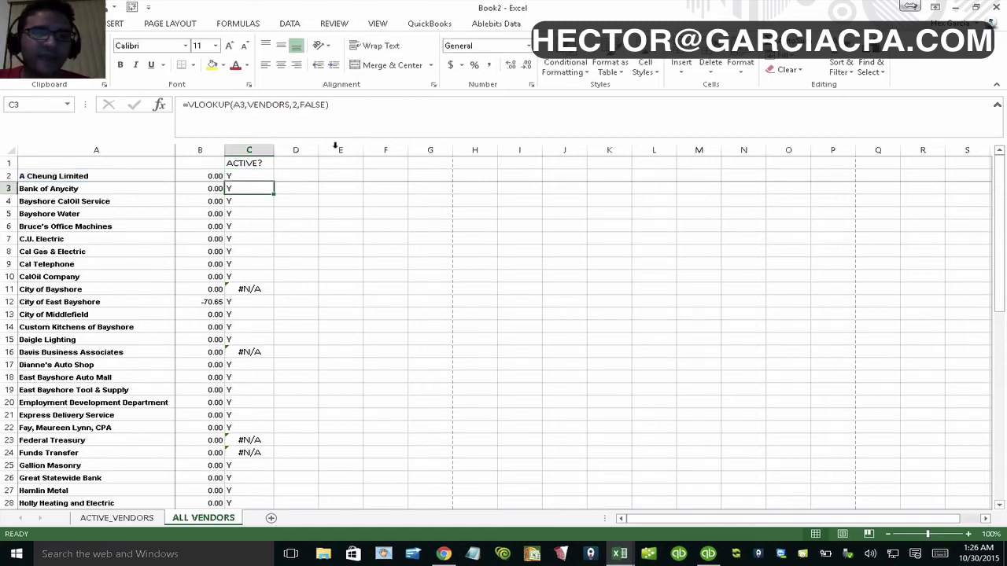
Step: Fill the IFERROR formula from C2 down the ACTIVE? column and inspect cells C10 and C11
left_click(265, 176)
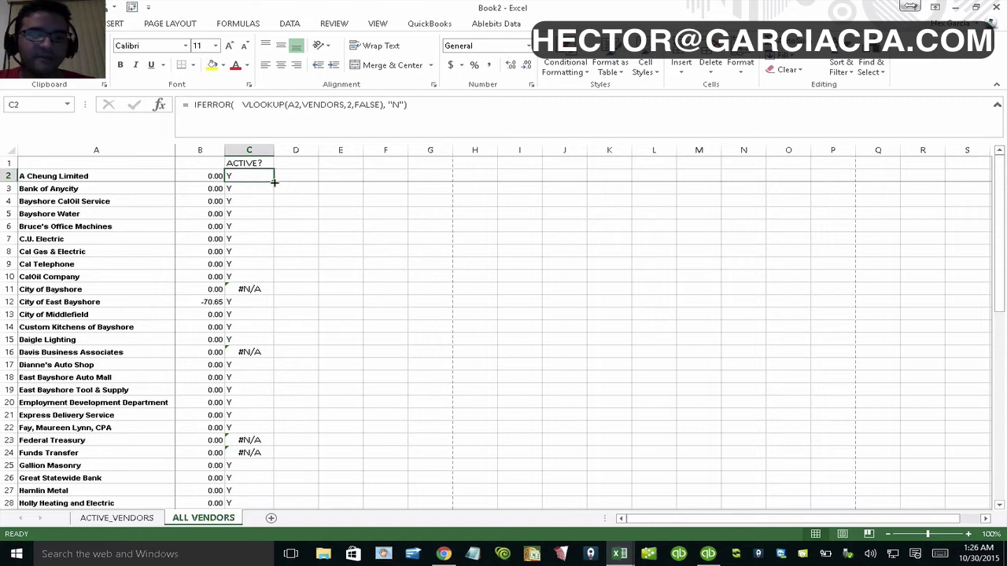
double_click(273, 183)
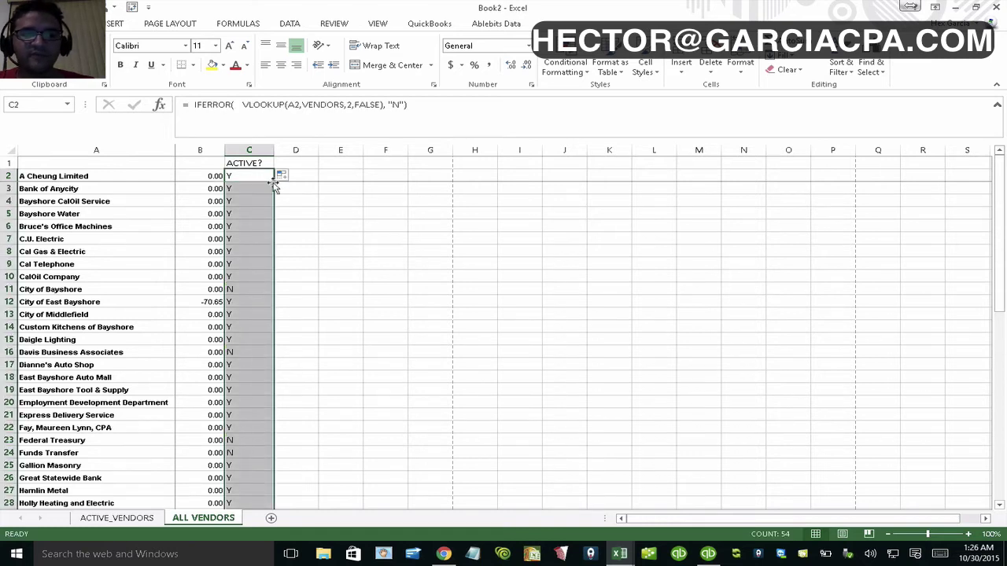
left_click(253, 290)
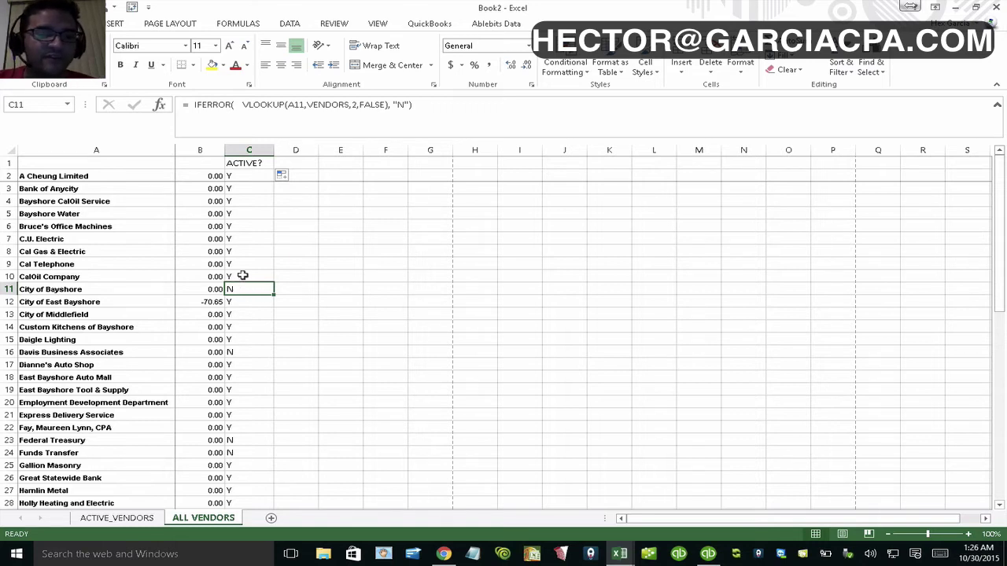
left_click(236, 280)
left_click(234, 291)
left_click(243, 276)
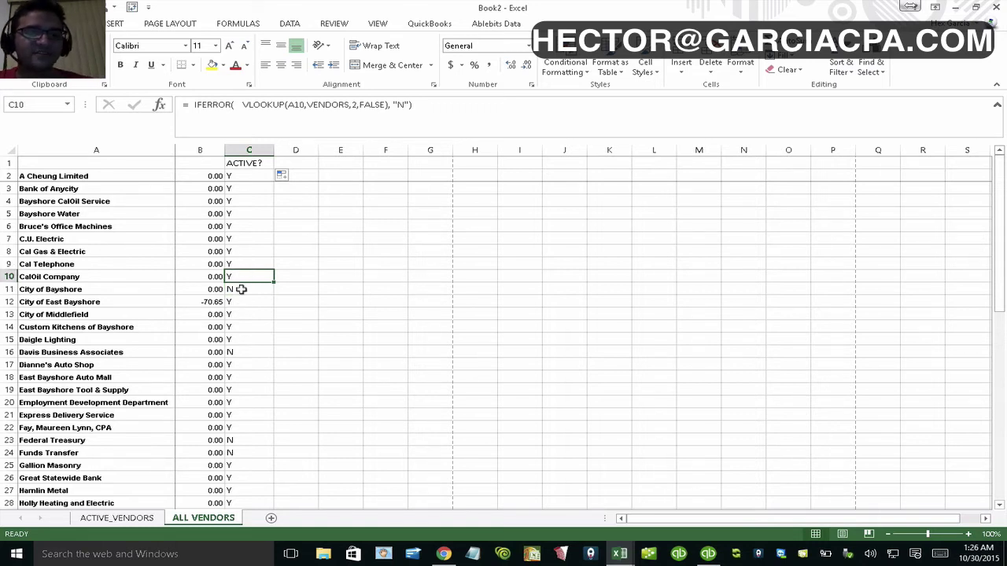
left_click(241, 290)
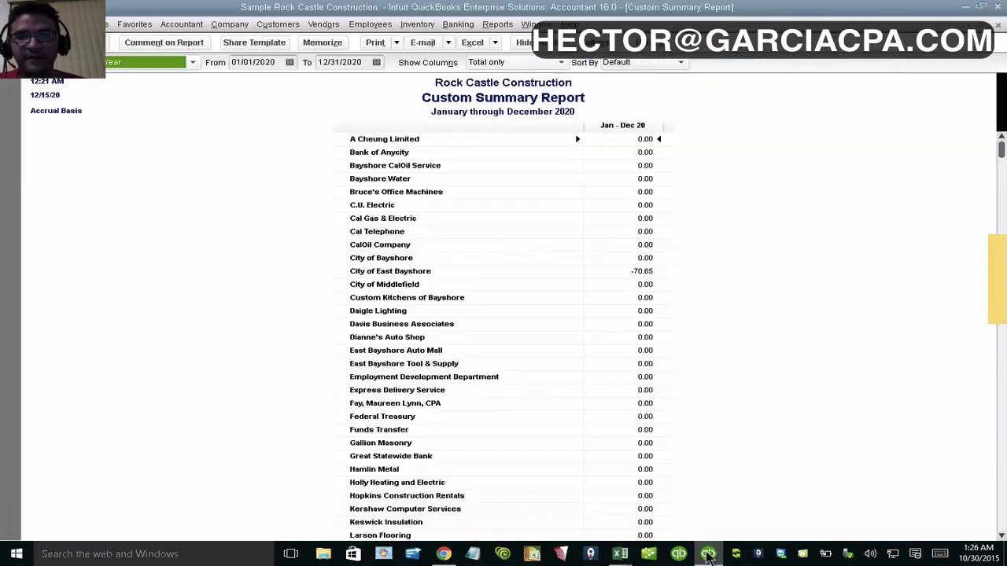
Step: Switch to QuickBooks and open Add/Edit Multiple List Entries for the Vendors list with the All Vendors view
left_click(708, 553)
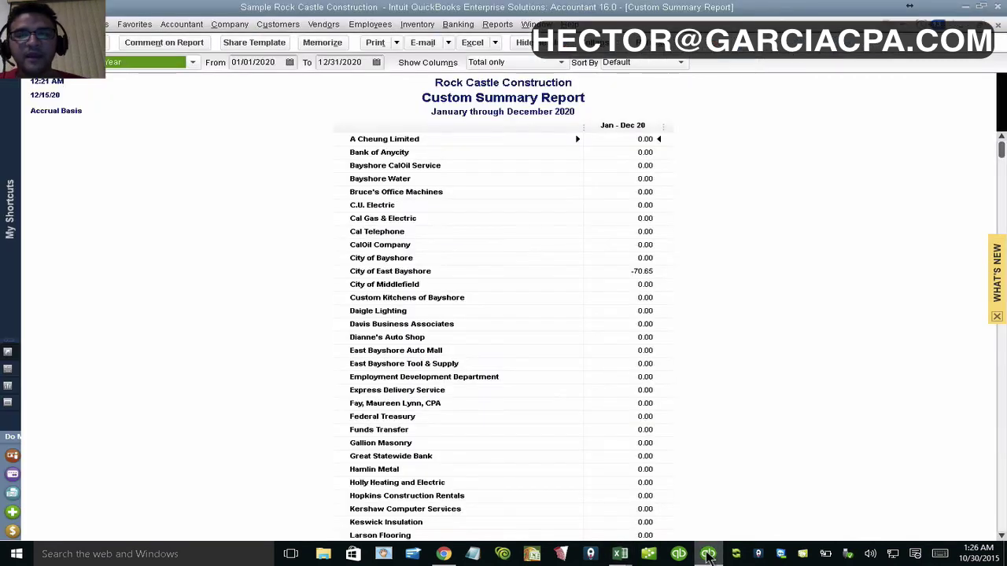
left_click(106, 24)
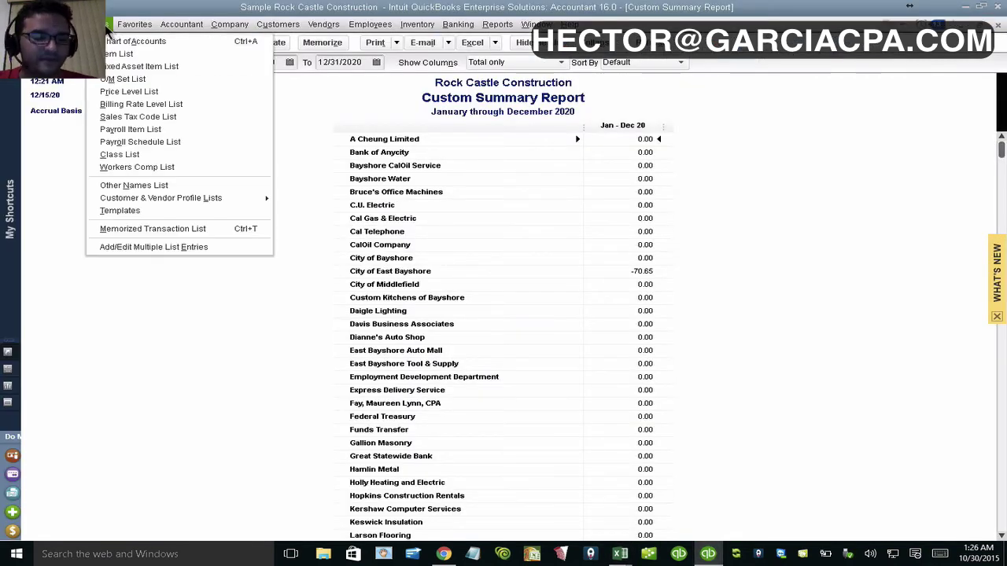
left_click(152, 248)
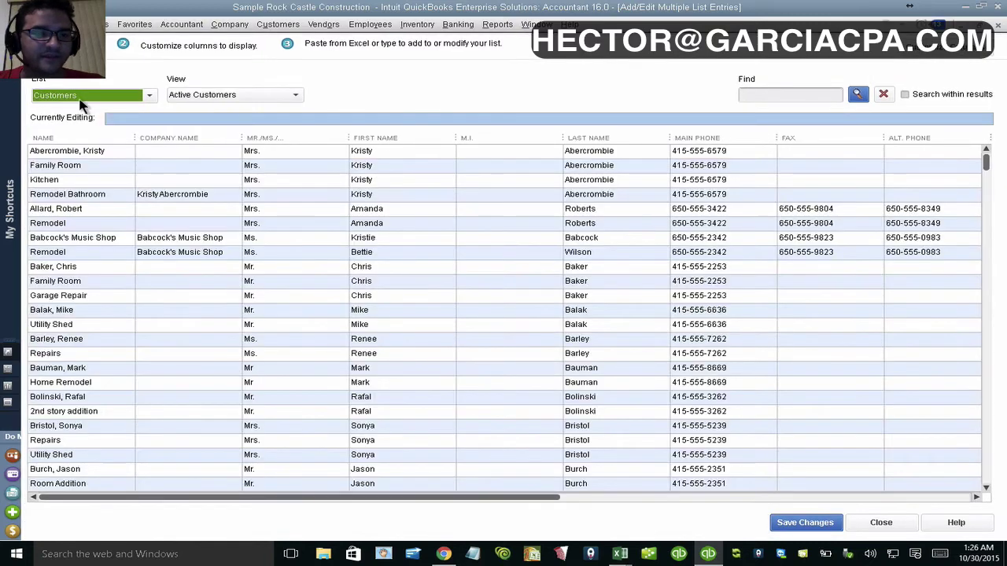
left_click(83, 96)
left_click(57, 128)
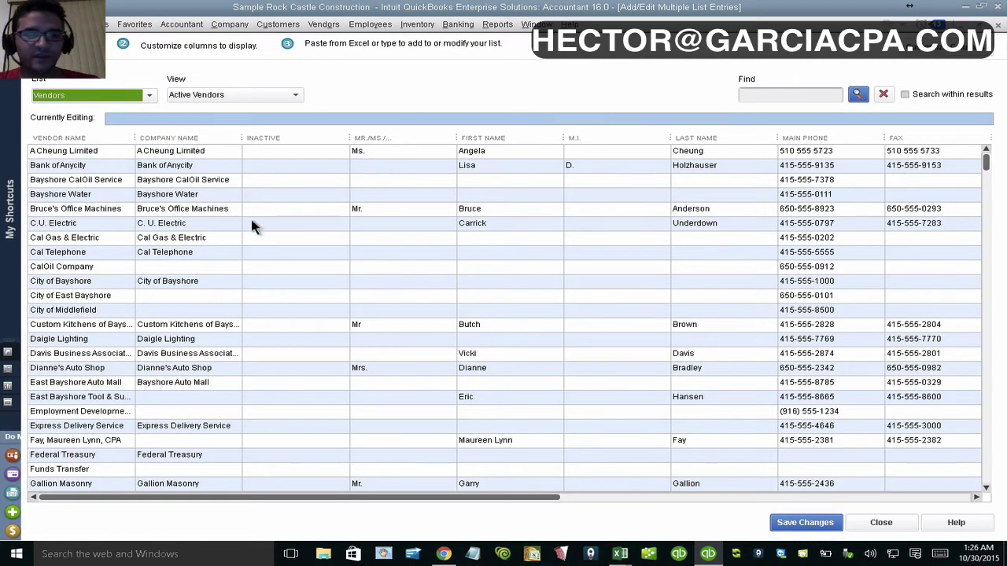
left_click(205, 95)
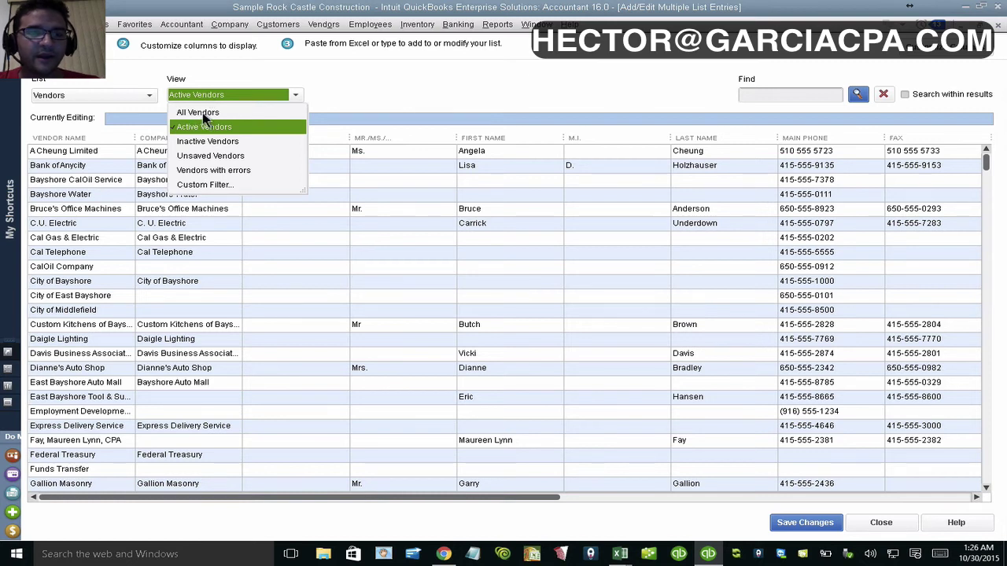
left_click(203, 114)
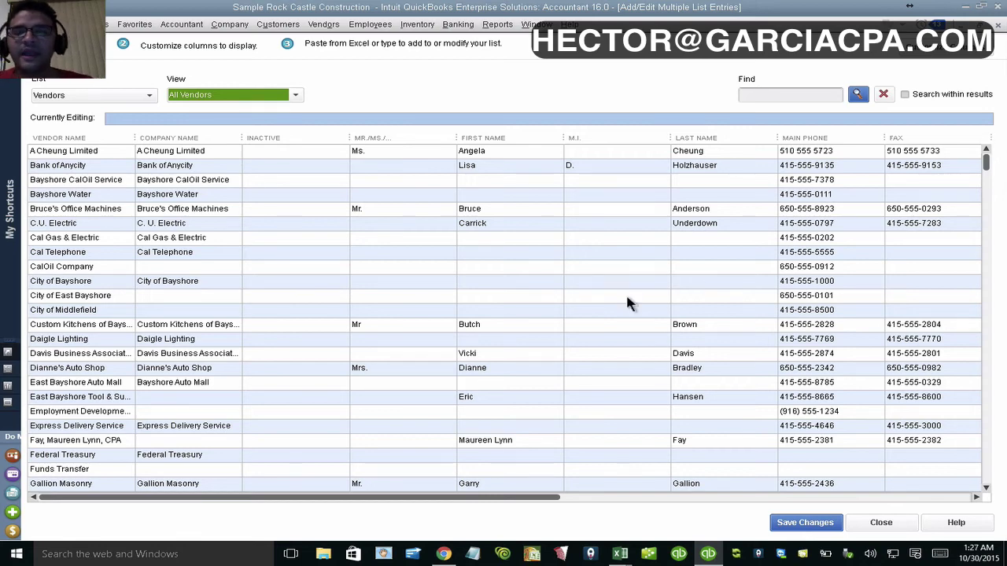
Step: Check the vendor list's displayed columns and the ones available for customization, leaving the column selection as it is
left_click_drag(541, 497, 988, 495)
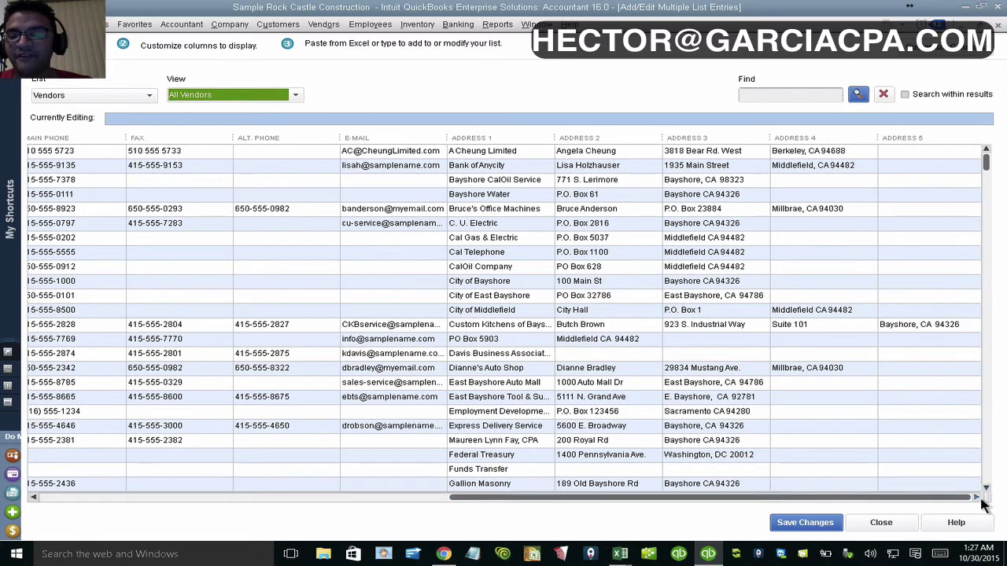
left_click(947, 53)
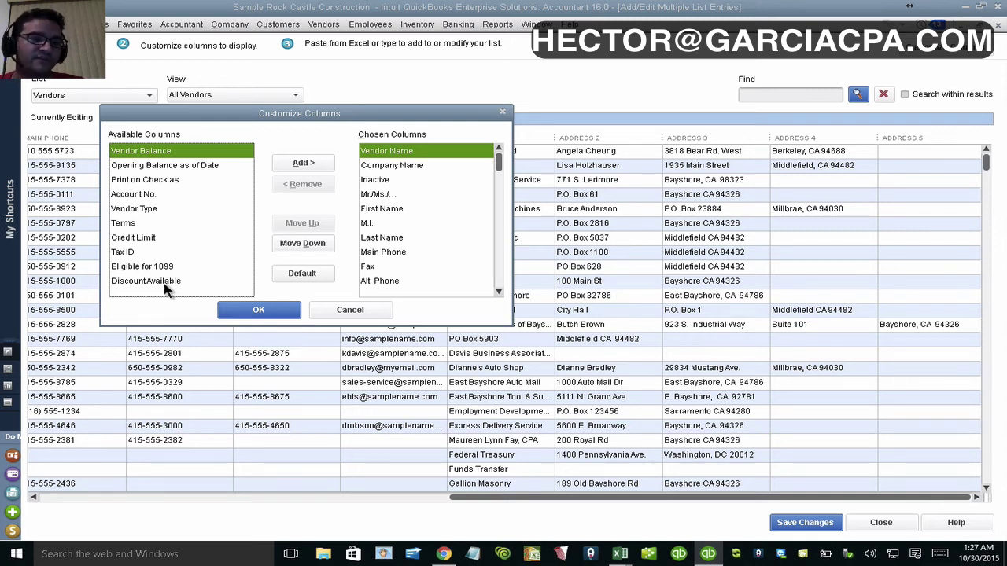
left_click(350, 310)
key("alt+l")
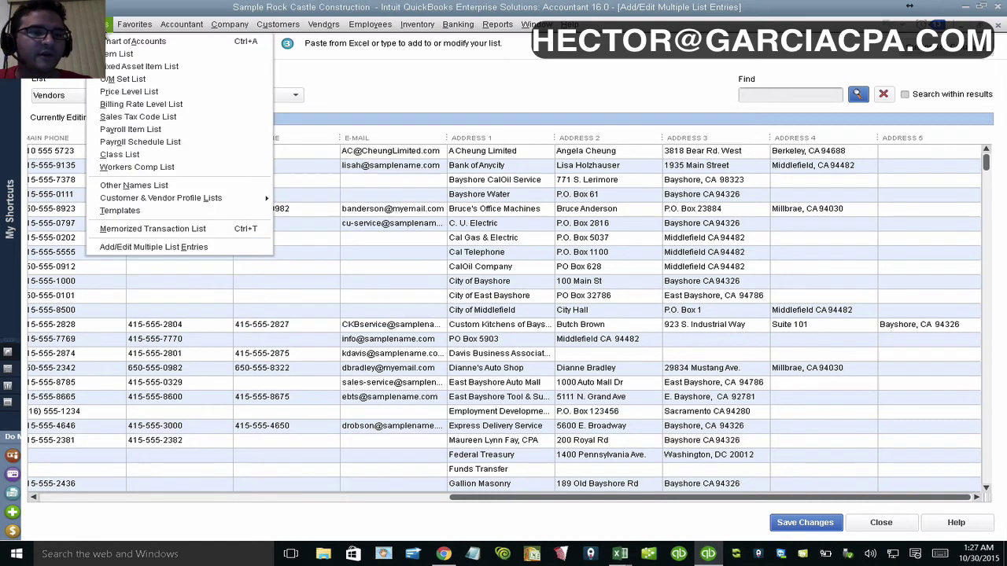
key("Escape")
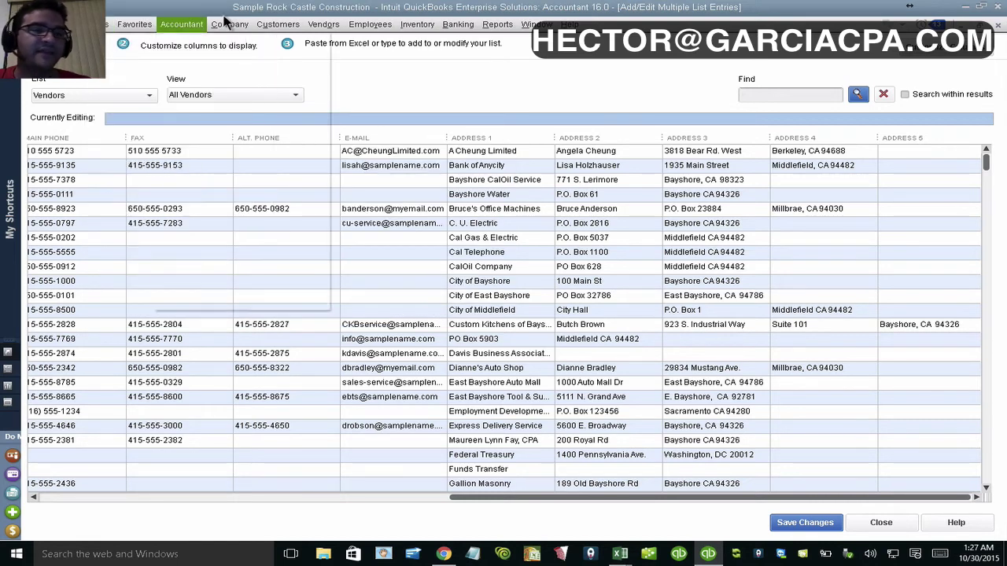
Step: Open the A Cheung Limited record from the Vendor Center for editing and try to define custom fields in its additional information
left_click(277, 24)
mouse_move(323, 25)
left_click(331, 42)
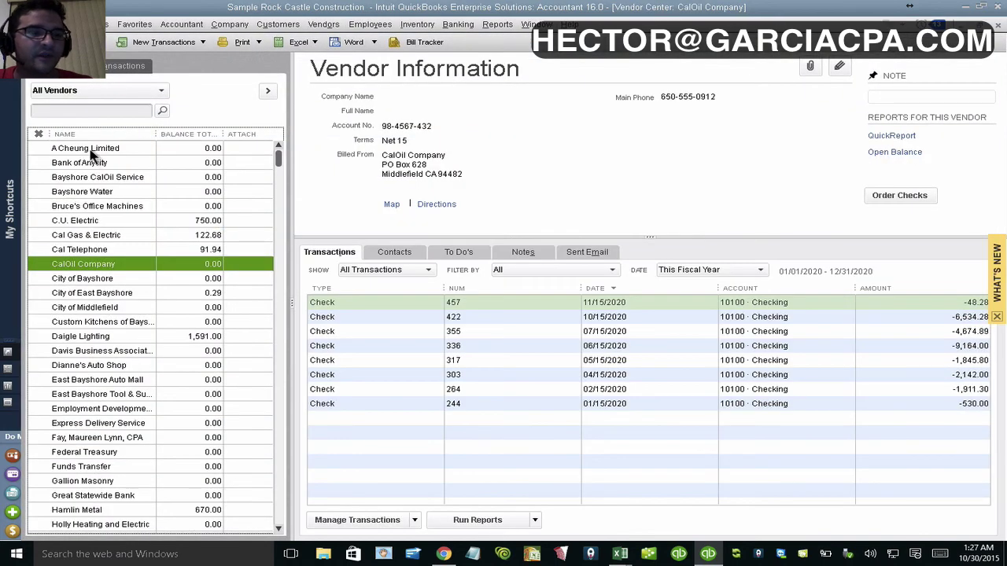
double_click(89, 149)
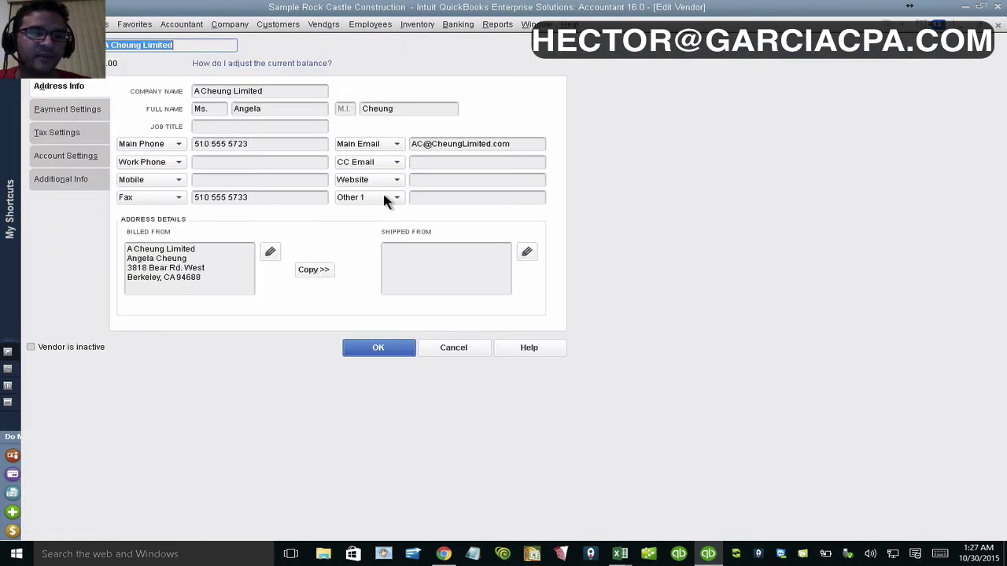
left_click(60, 179)
left_click(557, 379)
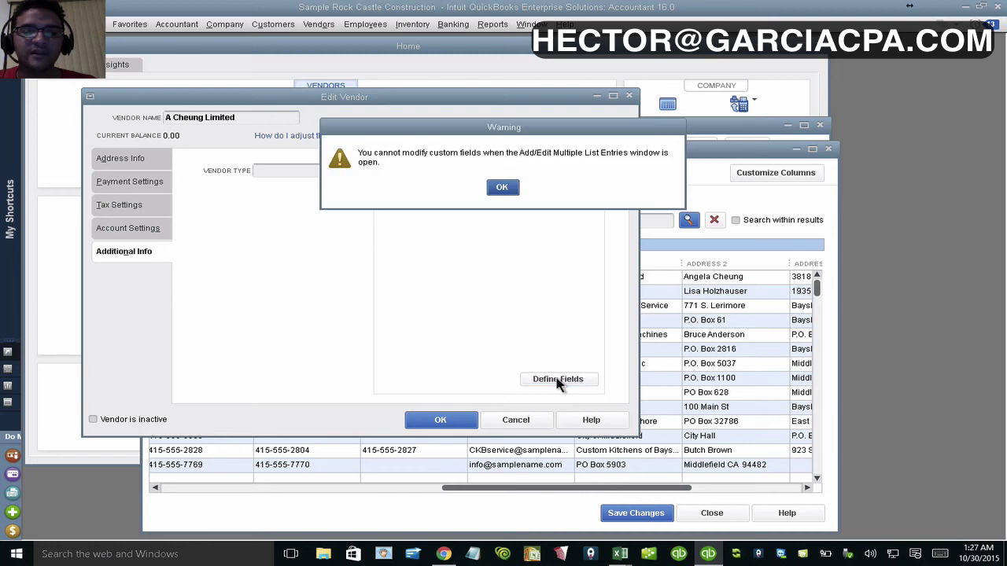
left_click(502, 189)
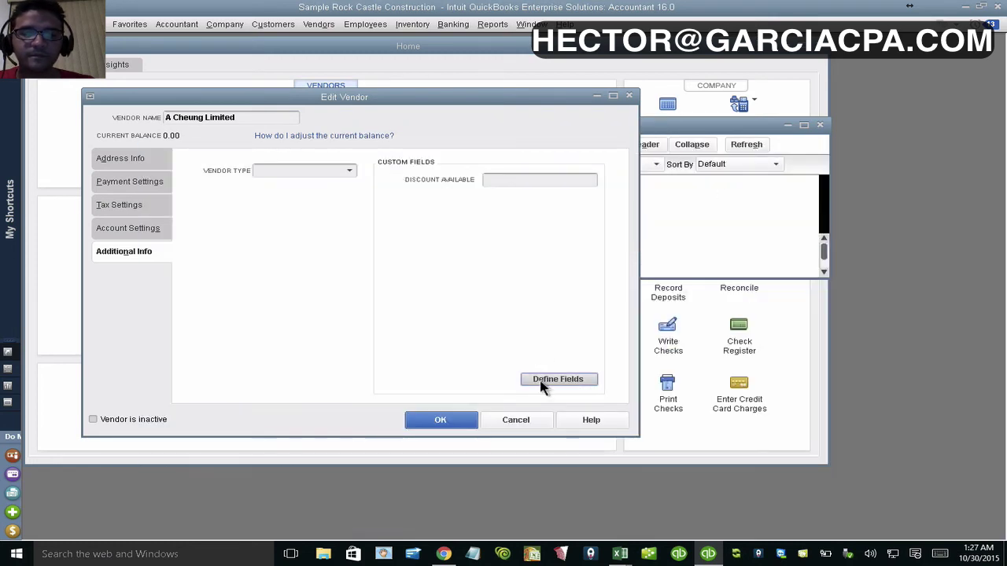
Step: Define a custom field labelled WITH ACTIVITY for vendors and save the custom field setup
left_click(542, 383)
left_click(288, 175)
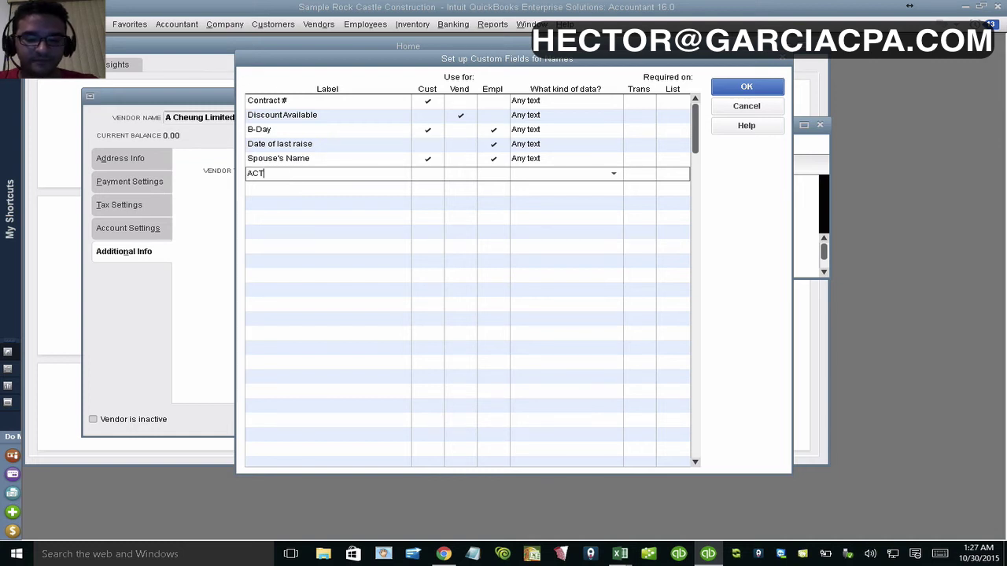
type("W")
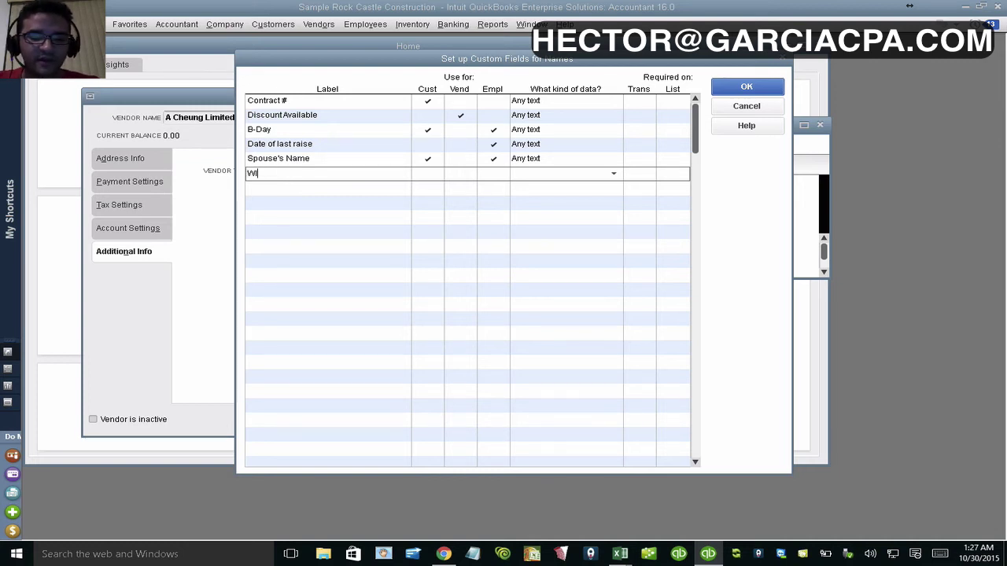
type("ITH ACTIVITY")
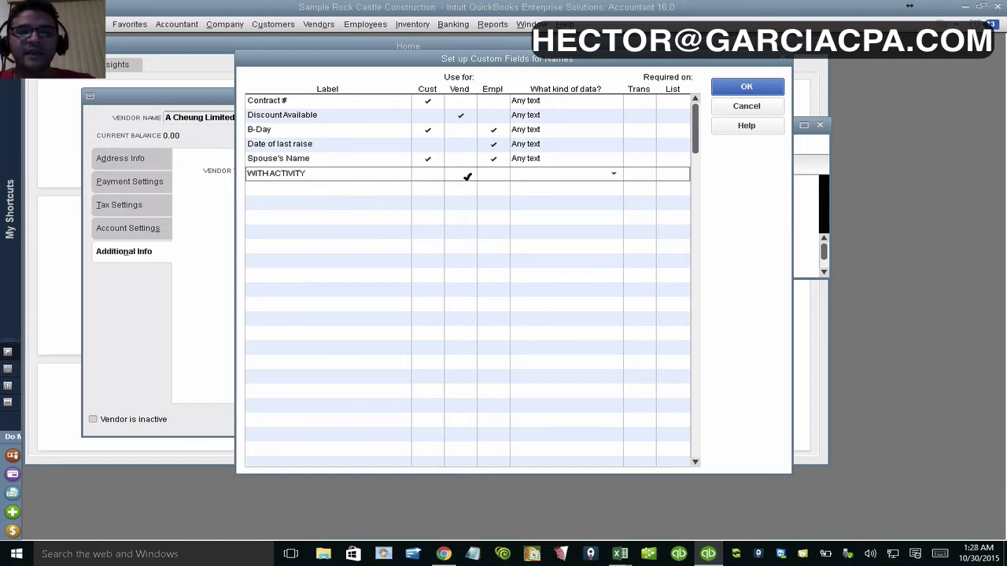
left_click(464, 175)
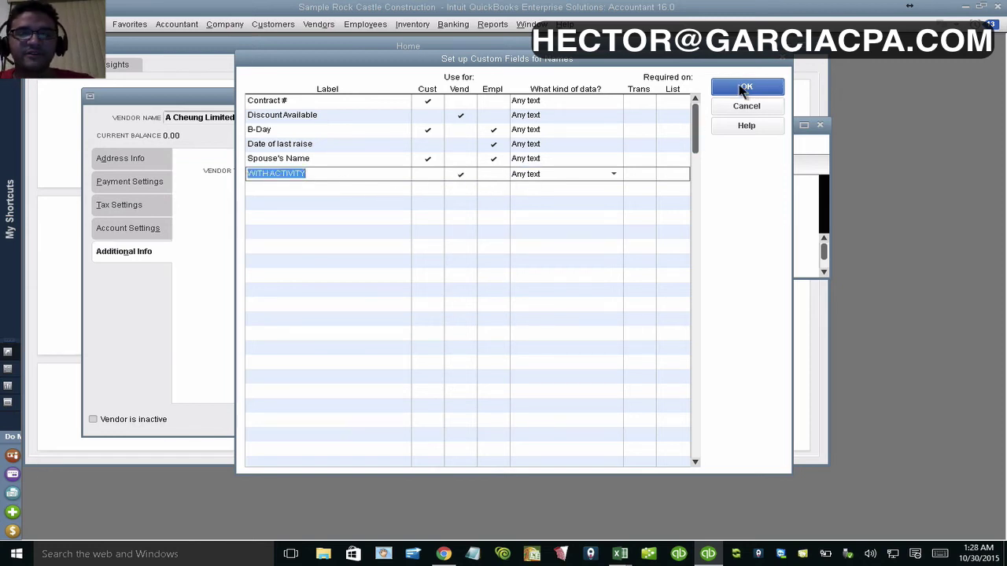
left_click(742, 88)
left_click(535, 243)
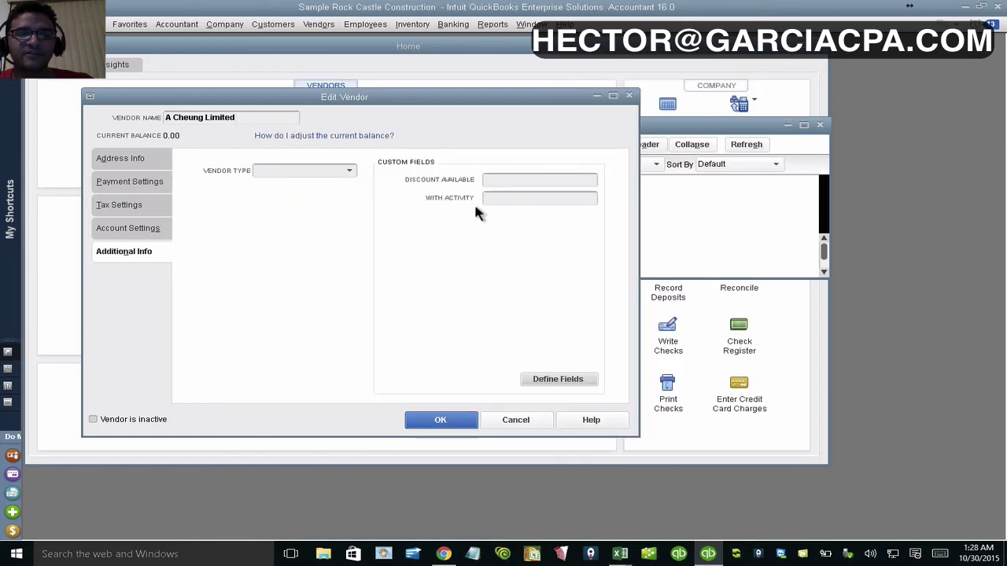
Step: Close the A Cheung Limited vendor record and open Add/Edit Multiple List Entries in a maximized window
left_click(496, 198)
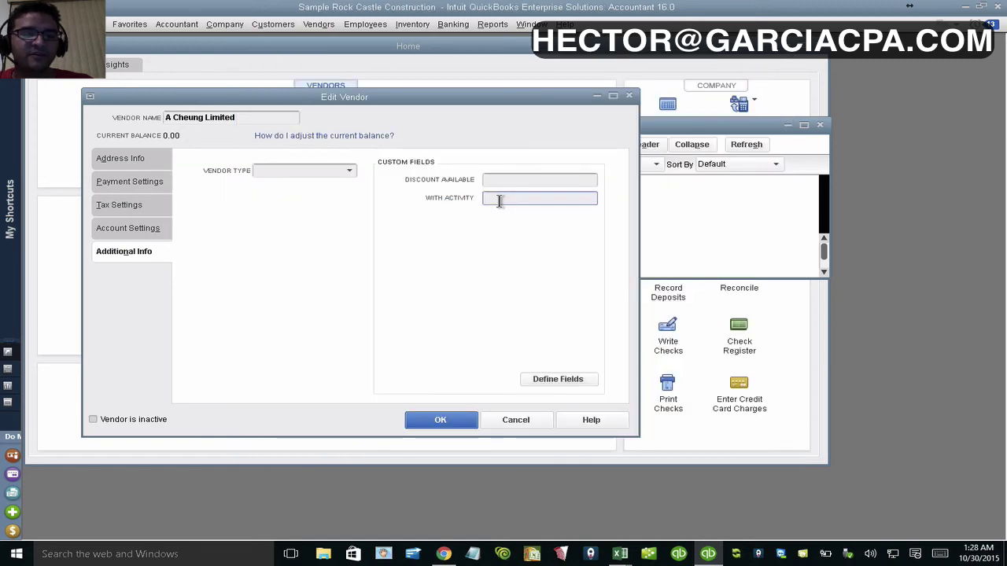
left_click(630, 95)
left_click(131, 25)
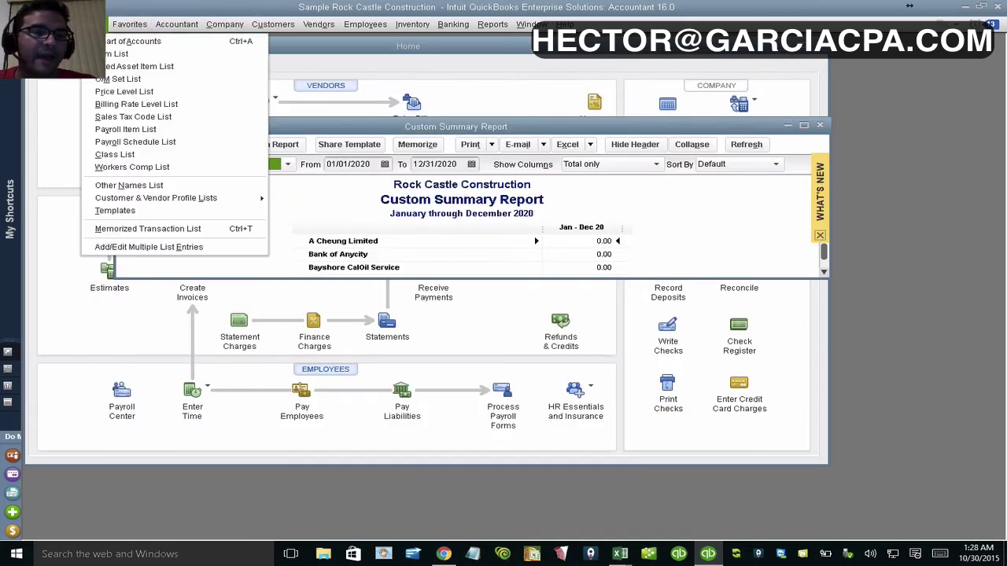
left_click(145, 248)
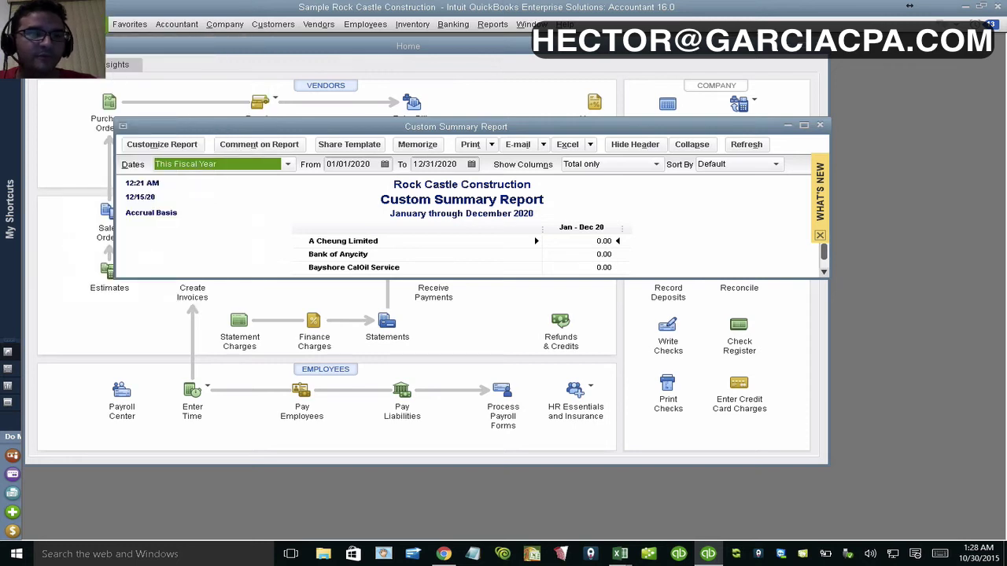
left_click(90, 24)
left_click(142, 248)
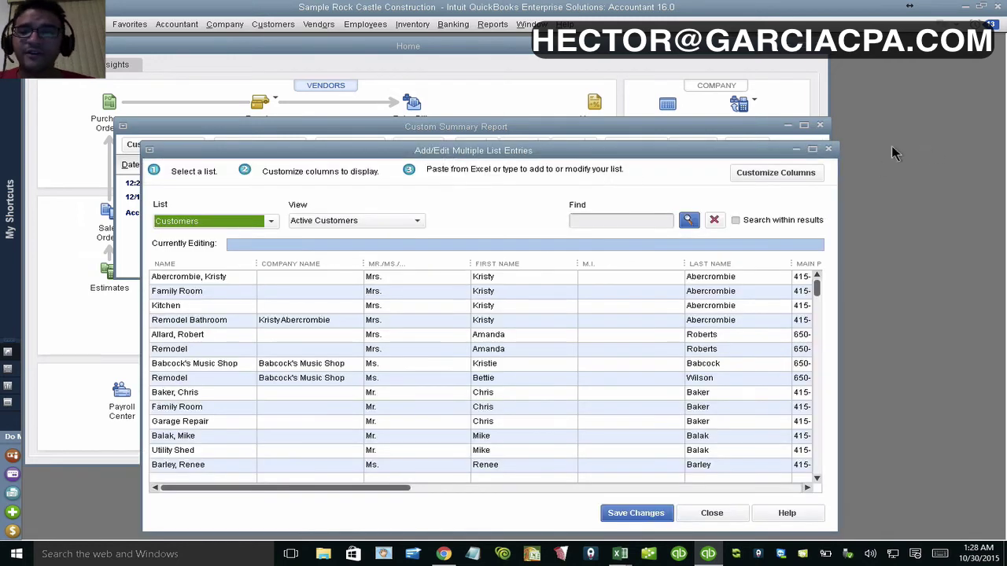
left_click(813, 149)
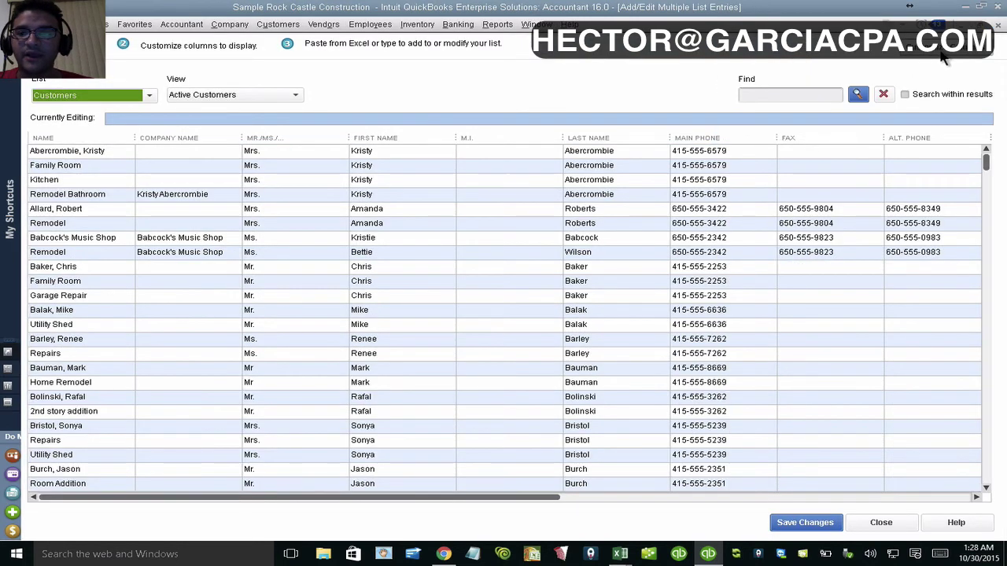
left_click(199, 45)
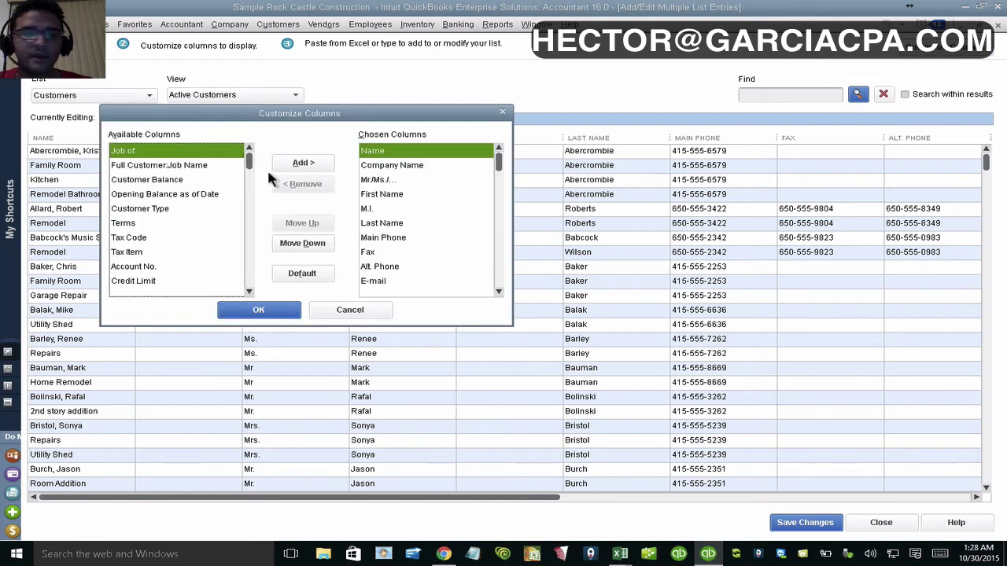
left_click_drag(248, 163, 254, 297)
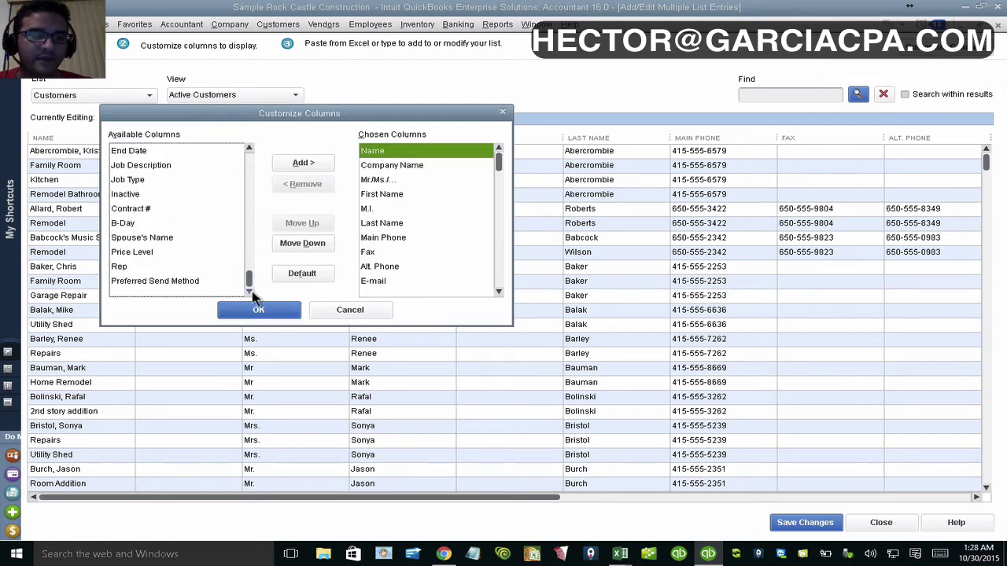
left_click(352, 311)
Step: Switch the list to Vendors and add the WITH ACTIVITY custom field to its chosen columns
left_click(68, 95)
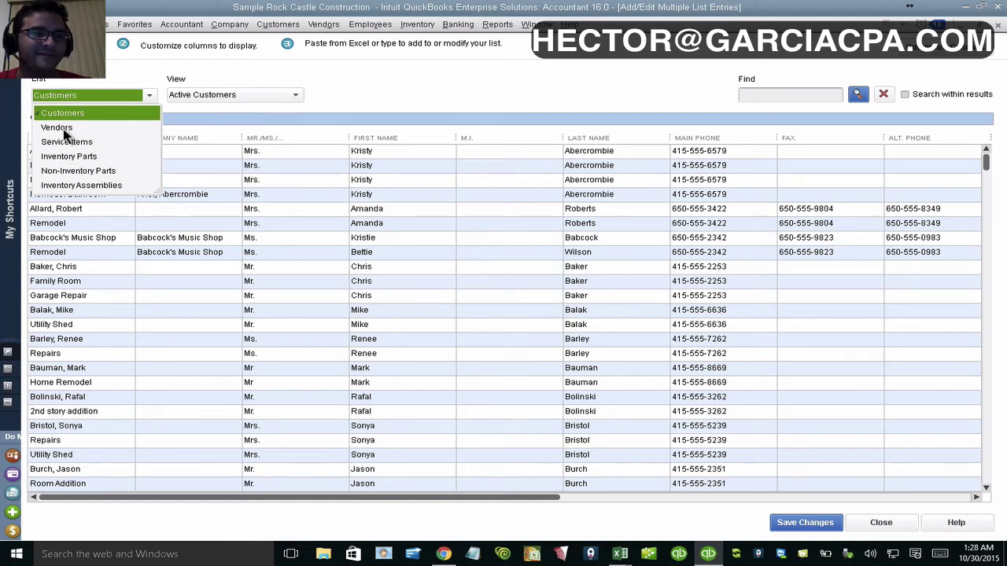
left_click(64, 129)
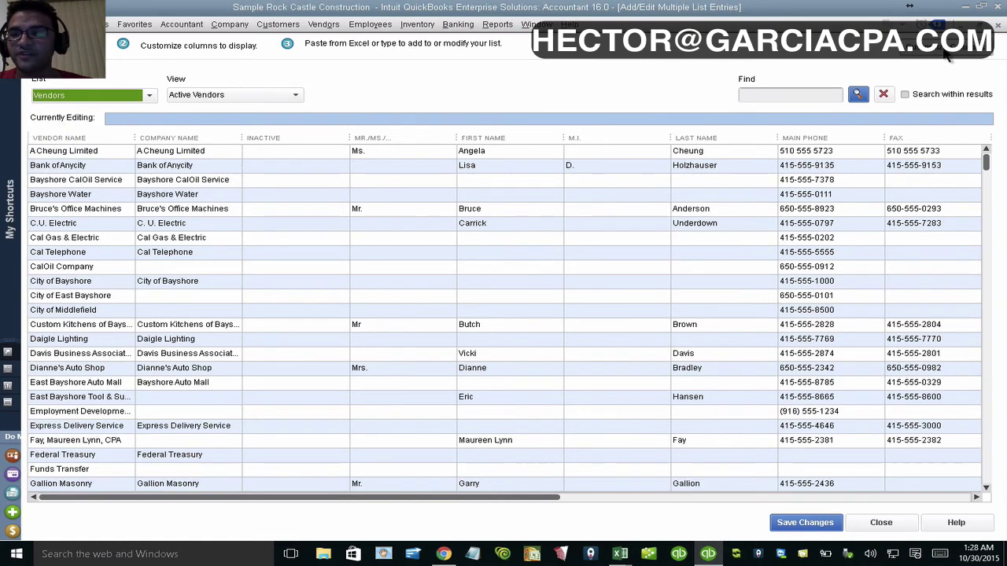
left_click(197, 45)
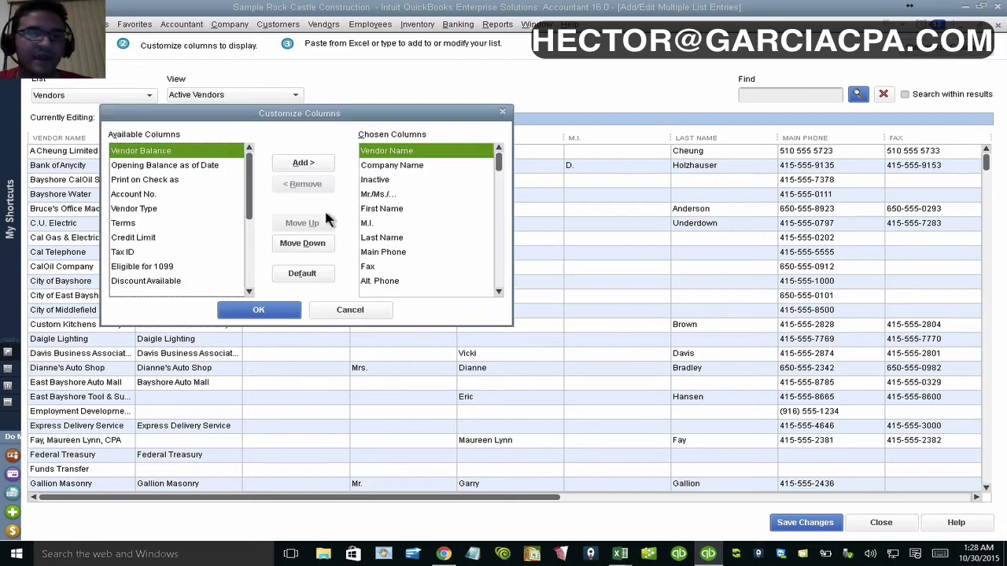
left_click_drag(257, 189, 252, 280)
left_click(177, 284)
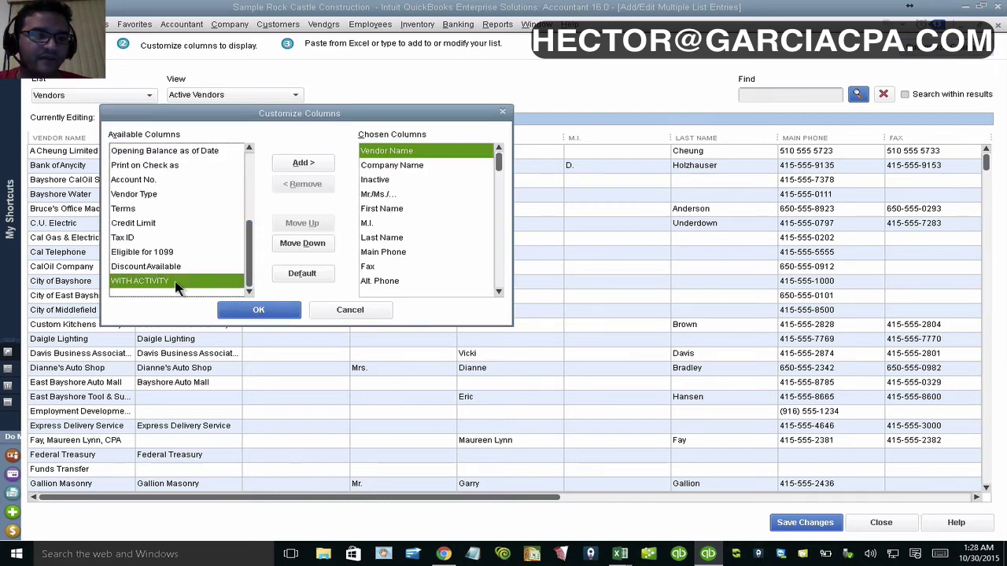
left_click(304, 164)
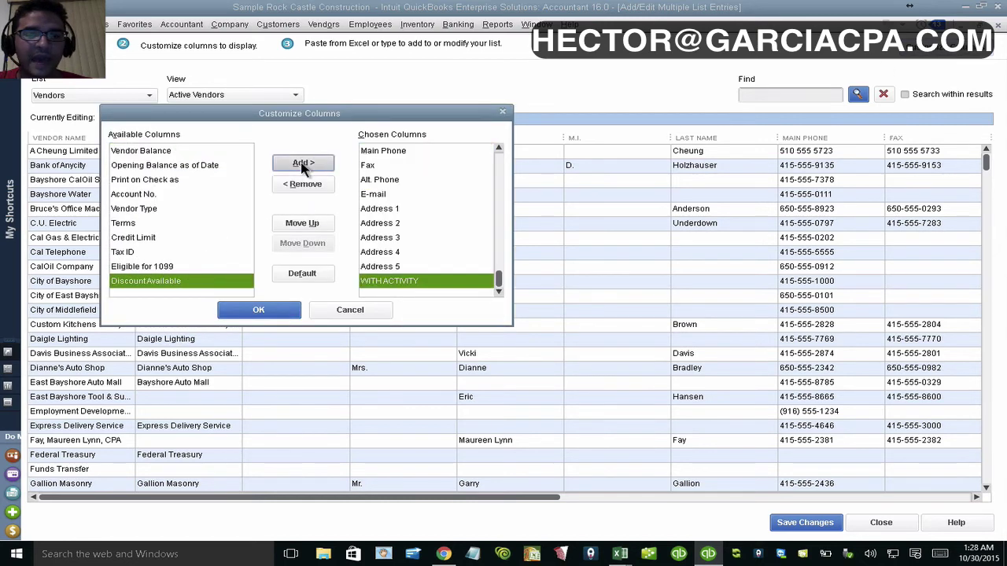
Step: Place the WITH ACTIVITY column directly after Vendor Name and apply the column layout
left_click(302, 223)
left_click(302, 223)
left_click(302, 223)
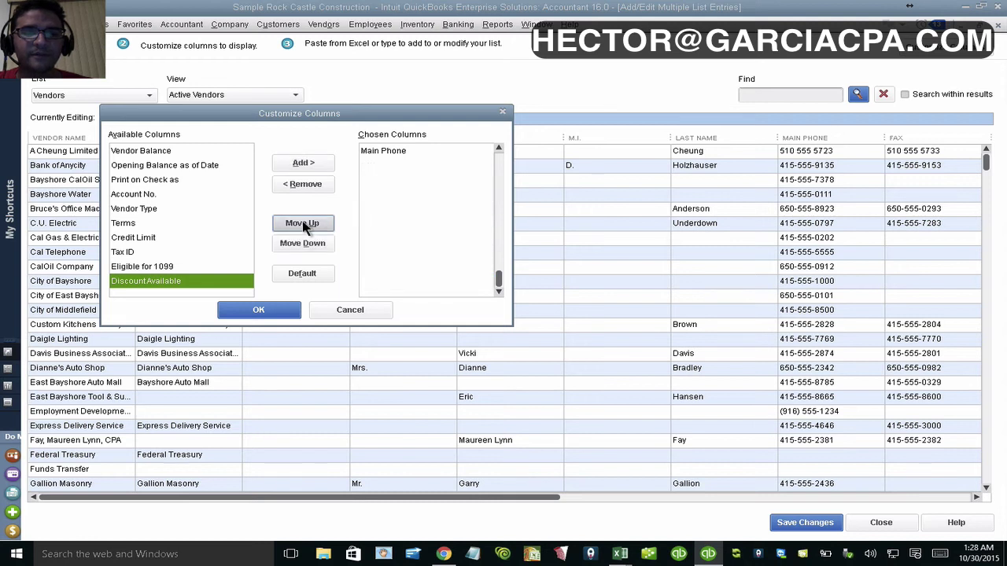
left_click(302, 223)
left_click(303, 224)
left_click(304, 224)
left_click(304, 225)
left_click(303, 224)
left_click(304, 224)
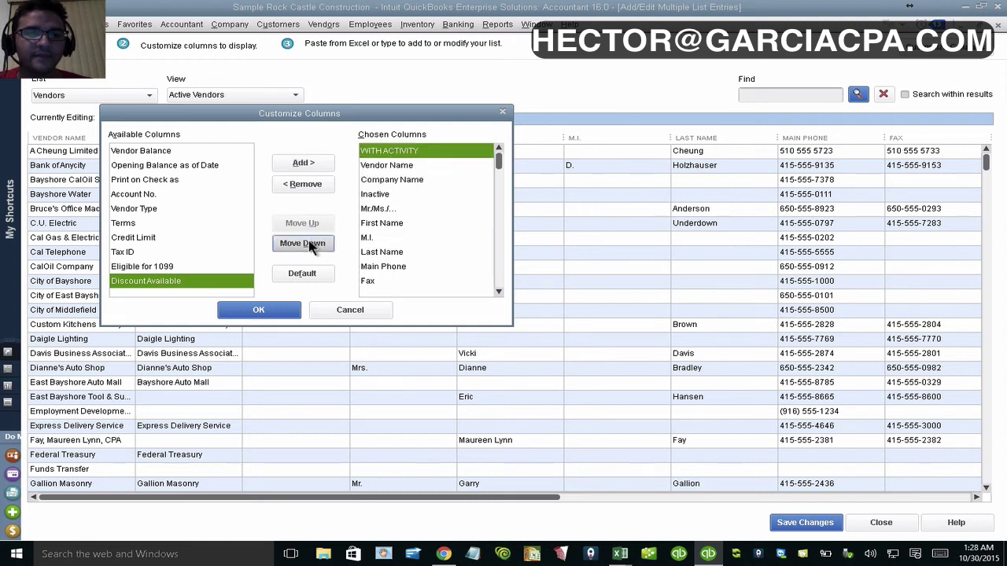
left_click(302, 243)
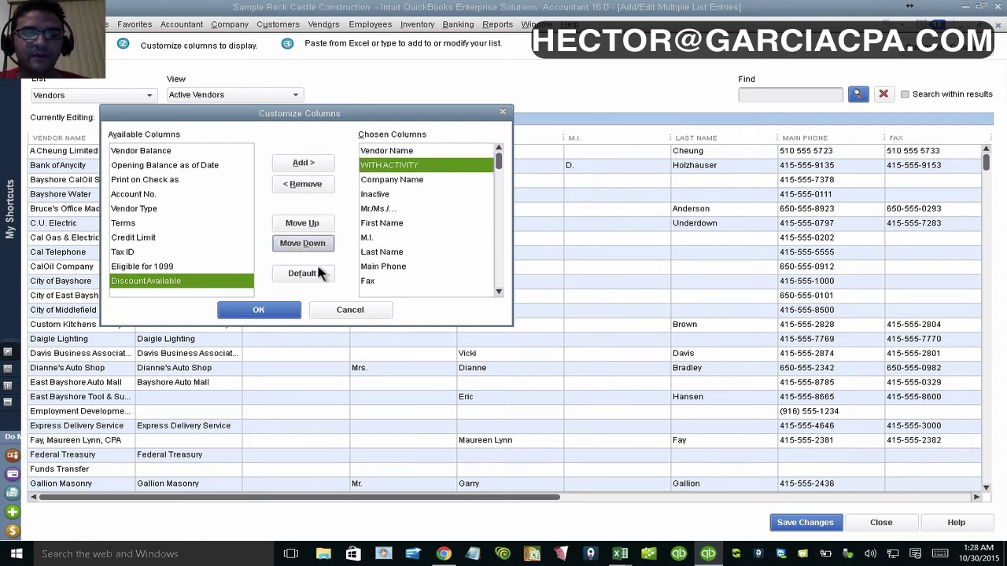
left_click(260, 312)
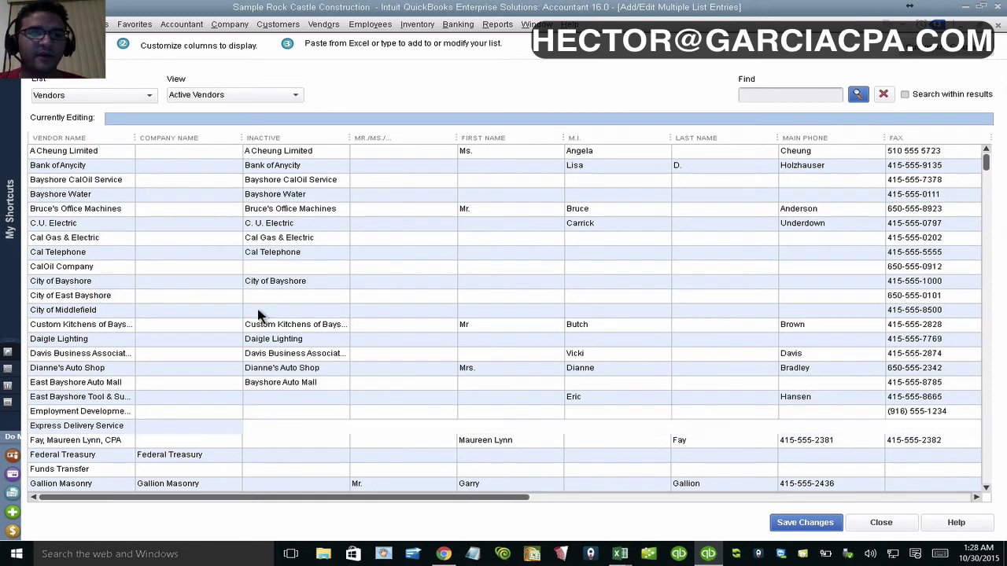
Step: Switch to the Book2 workbook in Excel and delete balance column B from the ALL VENDORS sheet
left_click(179, 151)
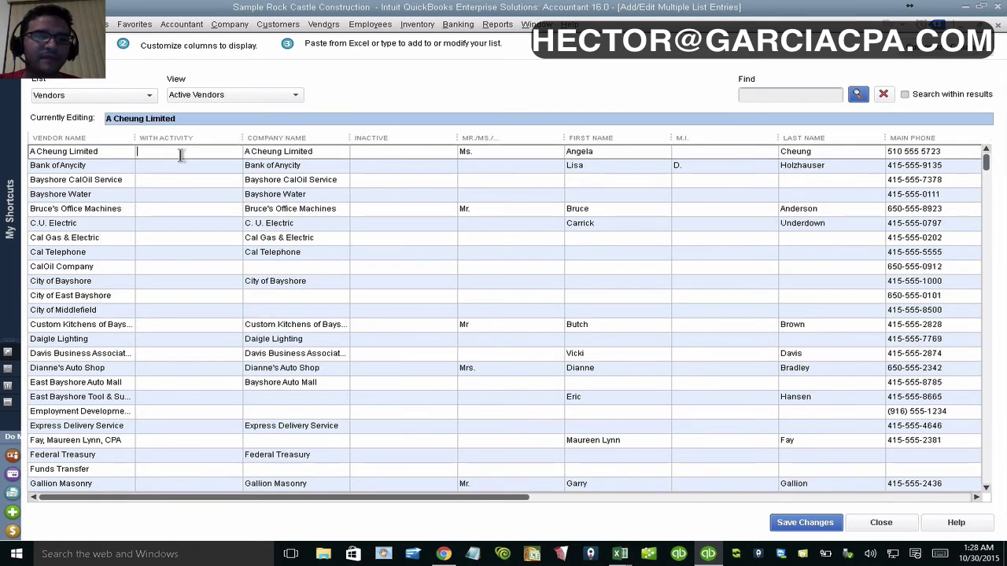
left_click(153, 152)
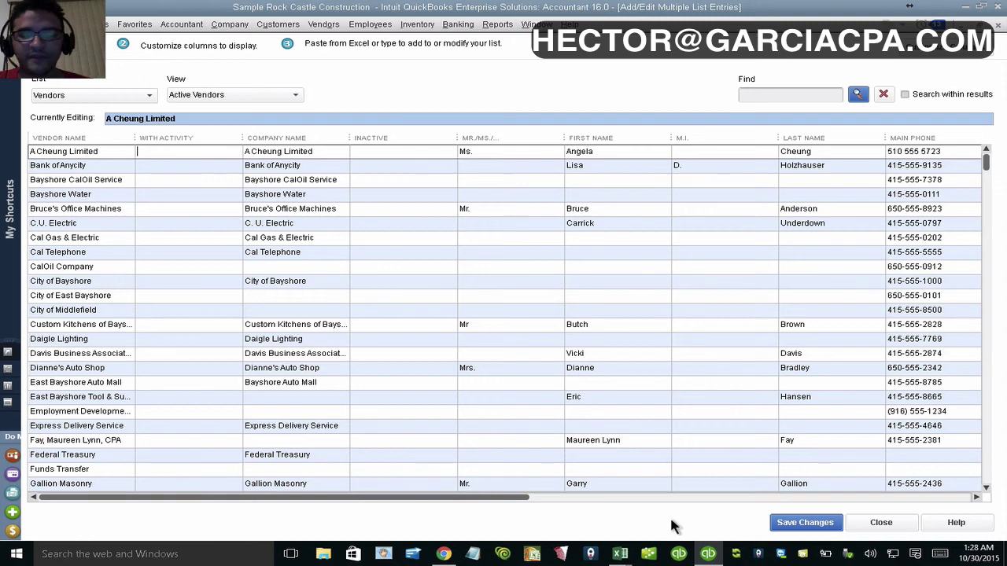
mouse_move(617, 559)
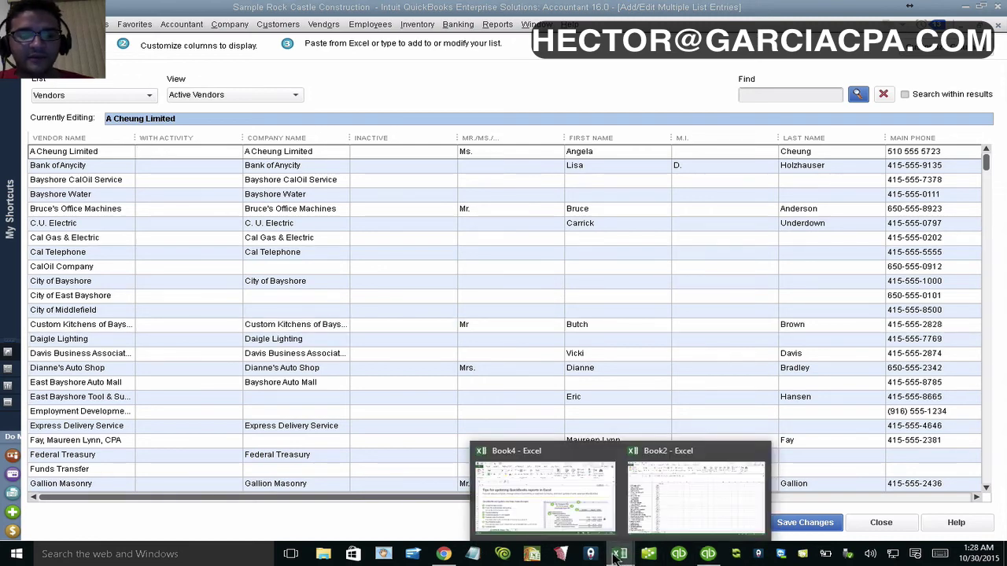
left_click(633, 488)
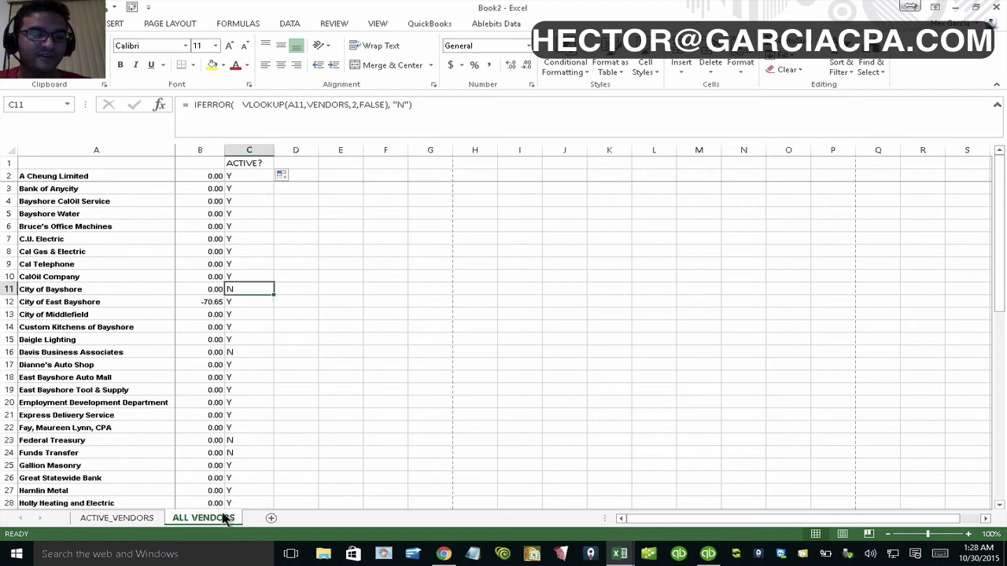
left_click(240, 176)
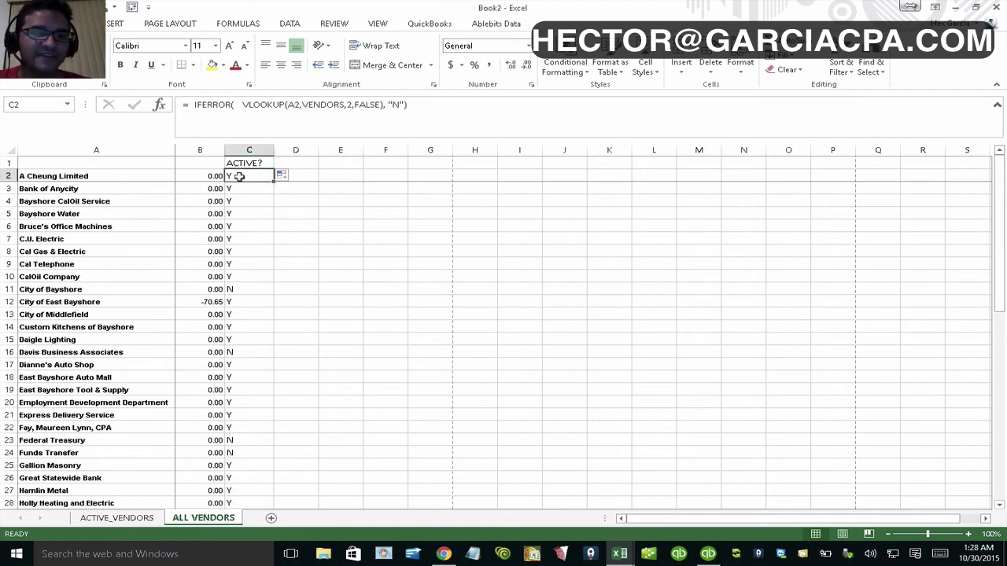
left_click(199, 149)
right_click(199, 149)
left_click(240, 264)
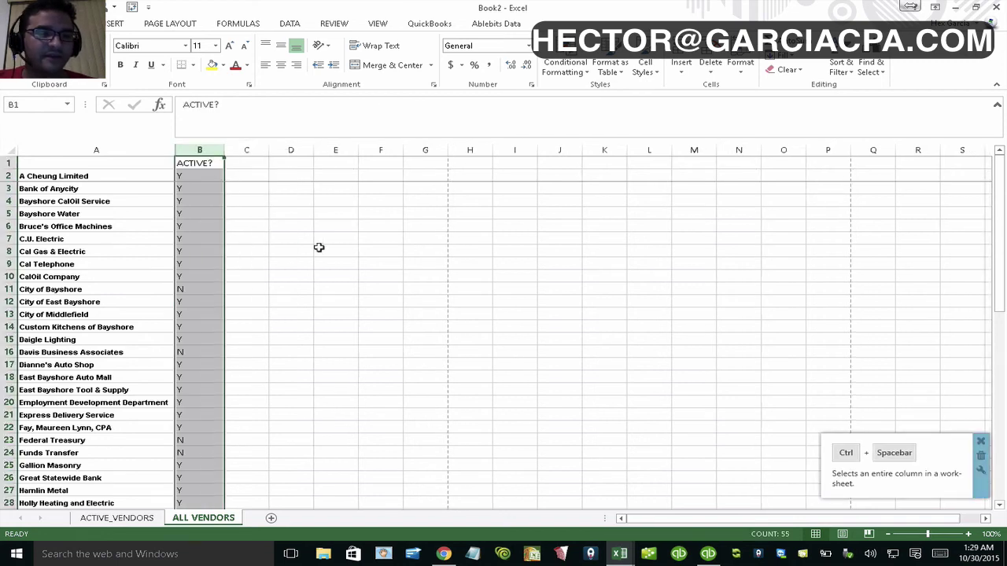
left_click(318, 247)
Step: Copy the ACTIVE? flags in cells B2:B55 of the ALL VENDORS sheet
left_click_drag(41, 178, 191, 472)
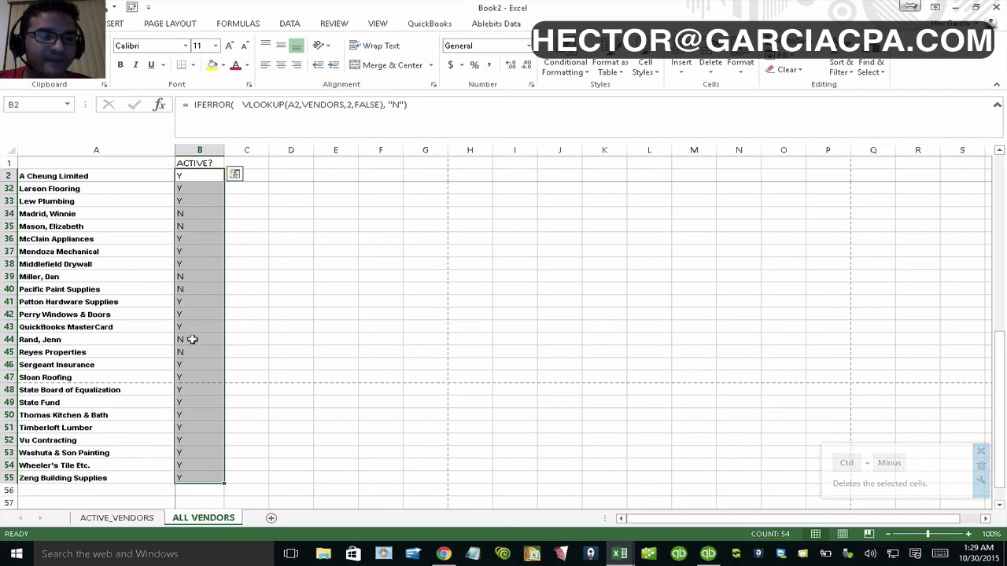
right_click(192, 339)
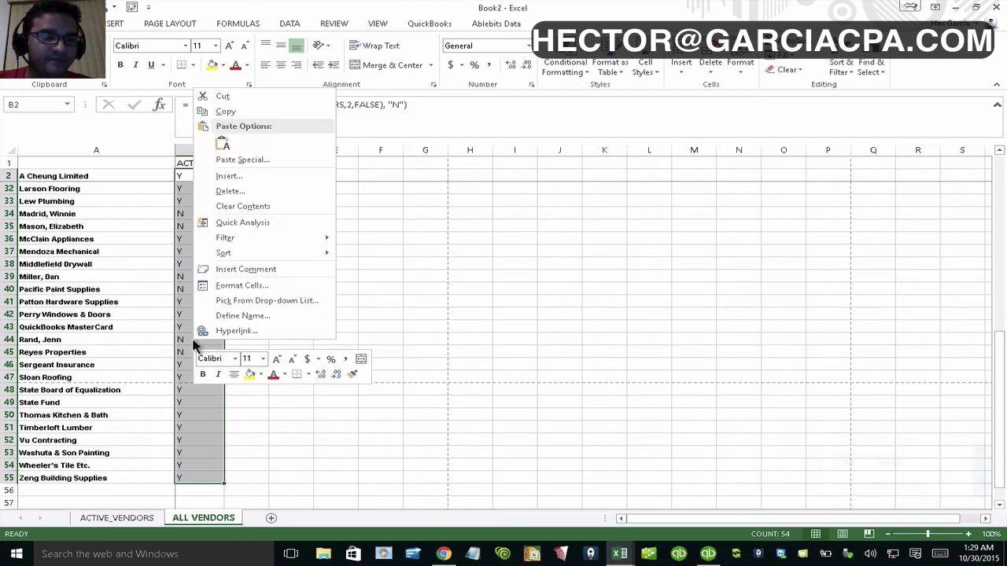
left_click(226, 112)
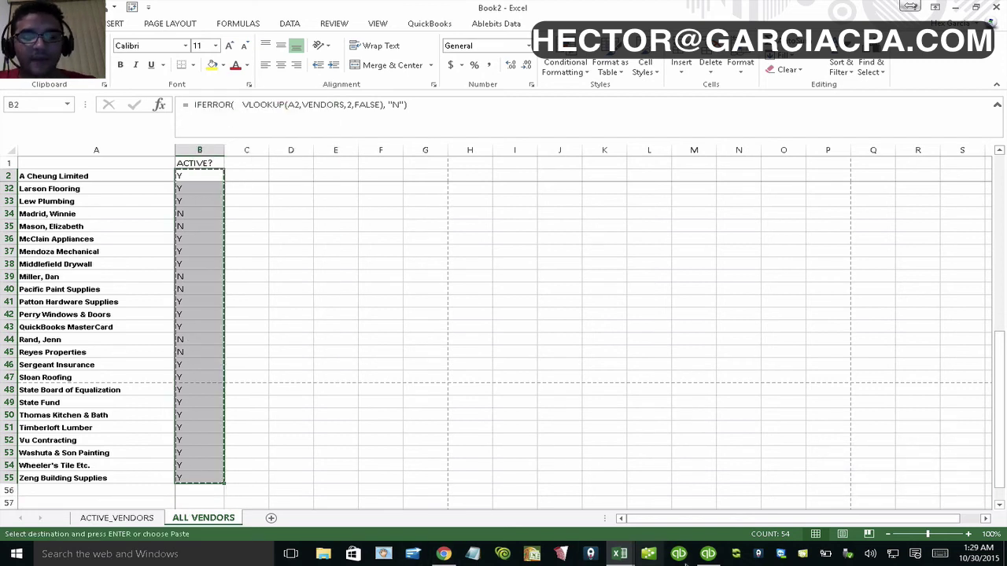
Step: Switch to QuickBooks, paste the flags into the WITH ACTIVITY column starting at A Cheung Limited, and save the vendor changes
left_click(708, 554)
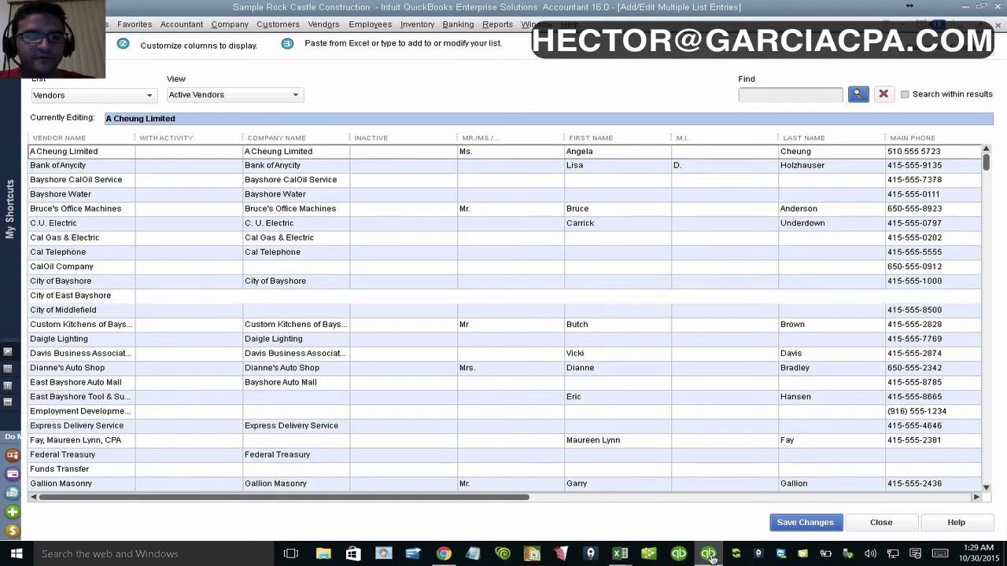
right_click(168, 150)
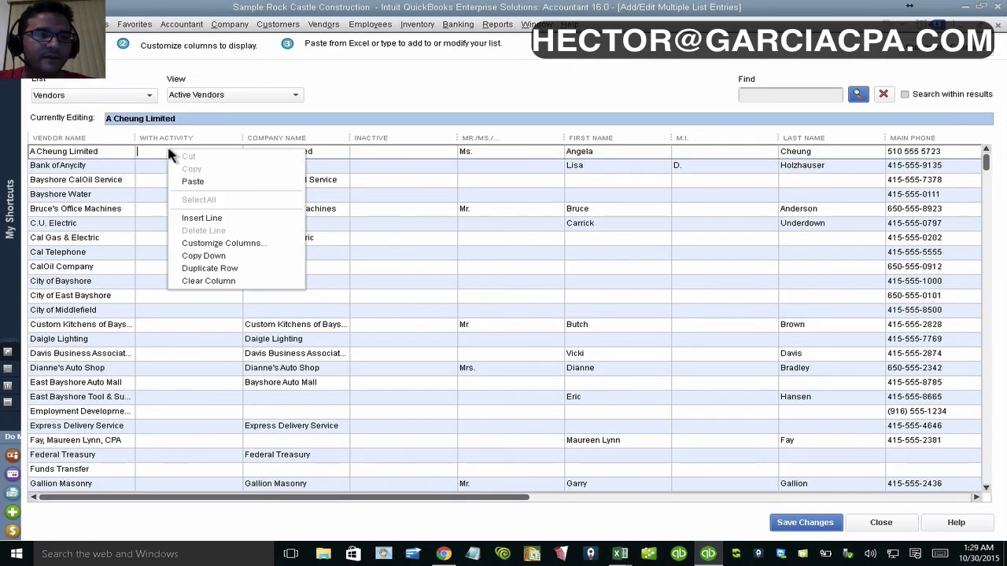
left_click(193, 182)
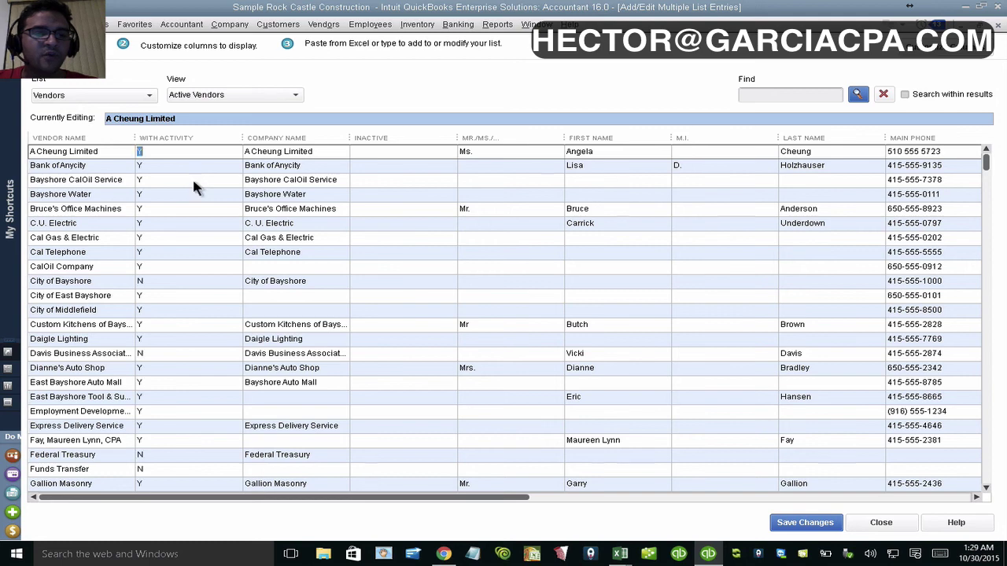
left_click_drag(987, 163, 993, 504)
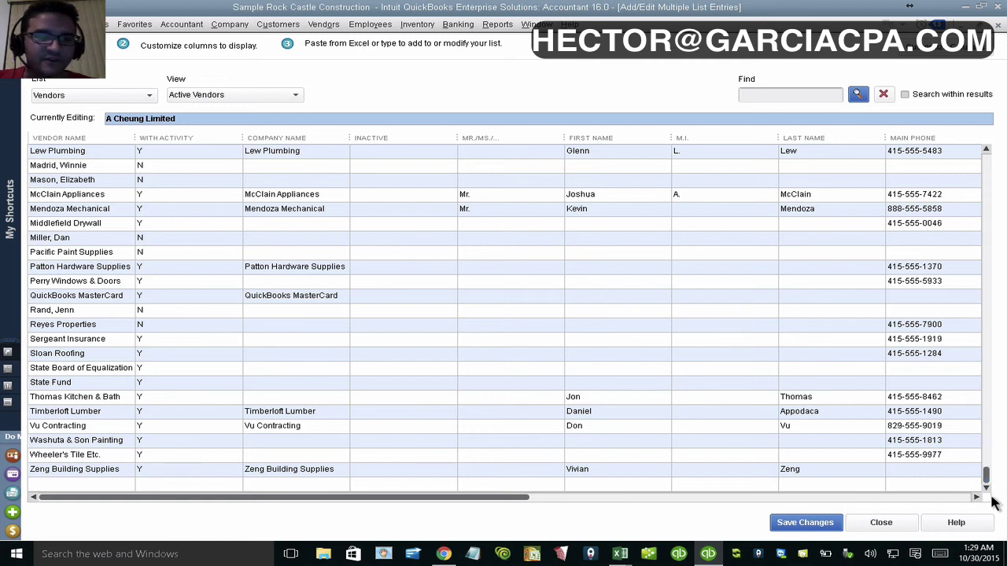
left_click(818, 524)
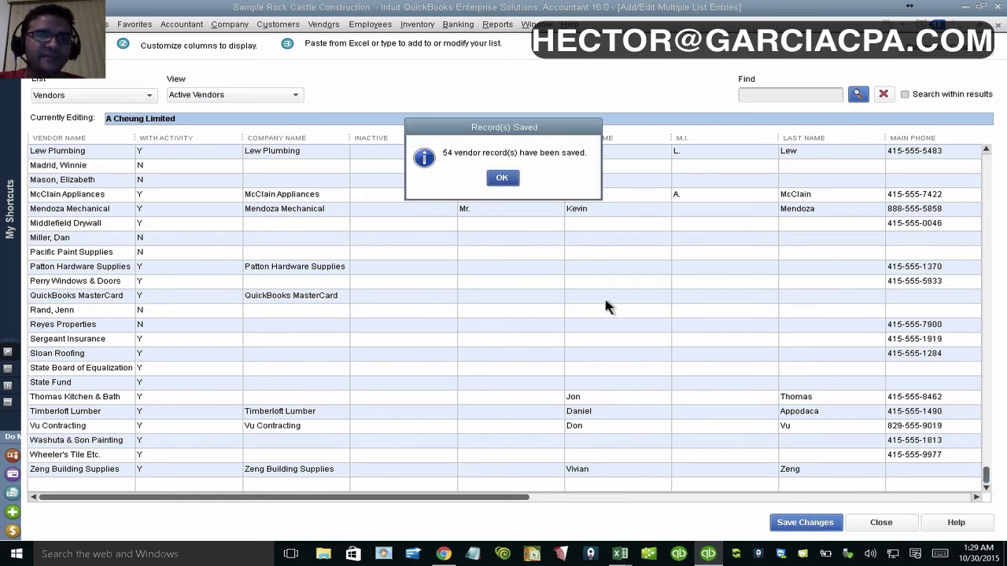
left_click(504, 178)
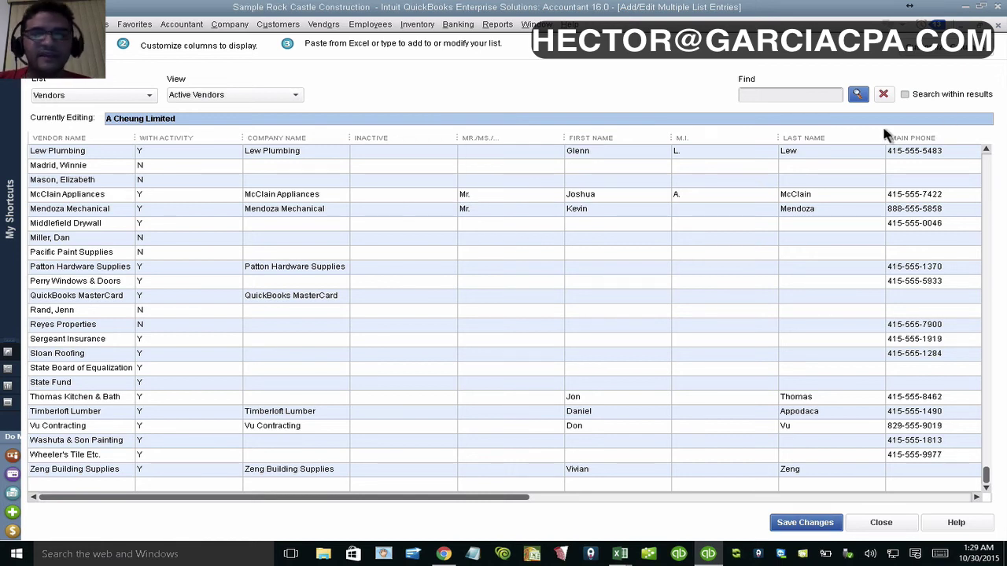
Step: Place the Inactive column directly after WITH ACTIVITY in the vendor list and apply the column layout
left_click(950, 57)
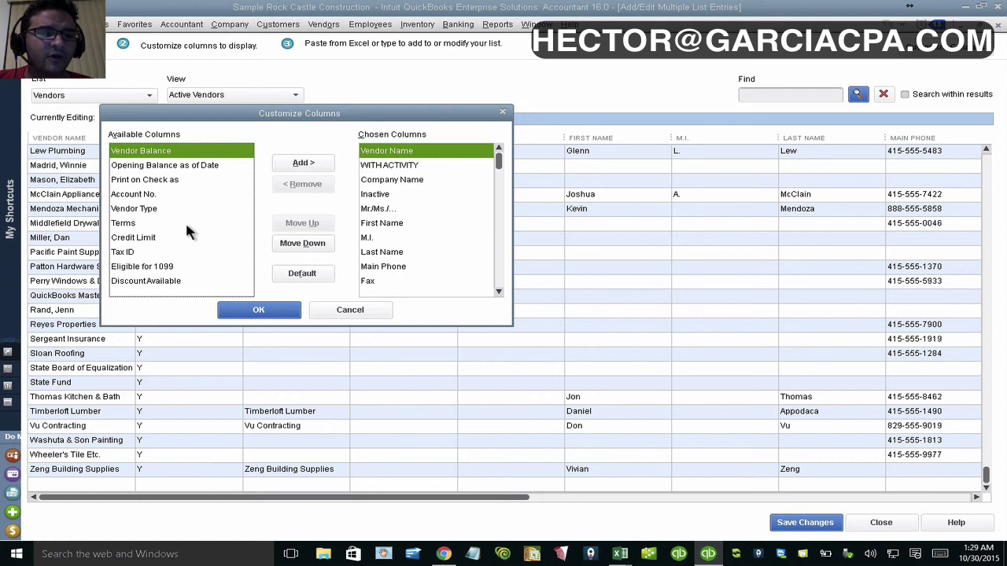
left_click(193, 224)
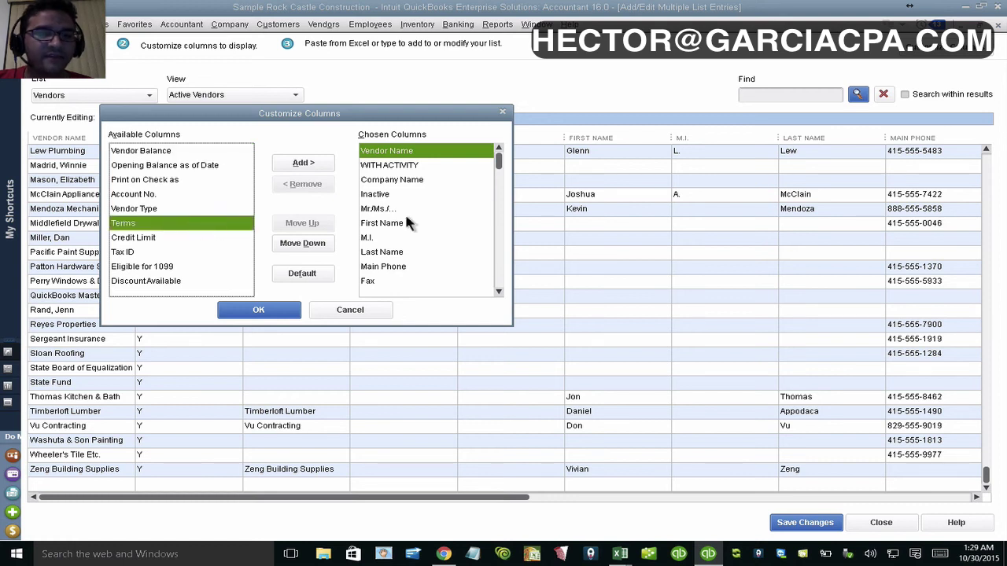
mouse_move(498, 161)
left_mouse_down()
mouse_move(501, 283)
mouse_move(498, 162)
left_mouse_up()
left_click(394, 194)
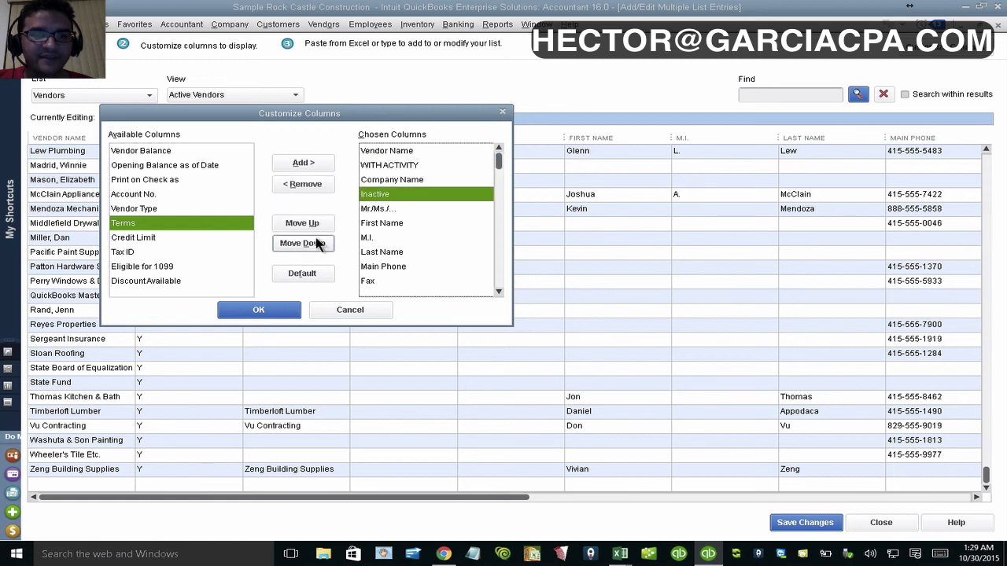
left_click(315, 225)
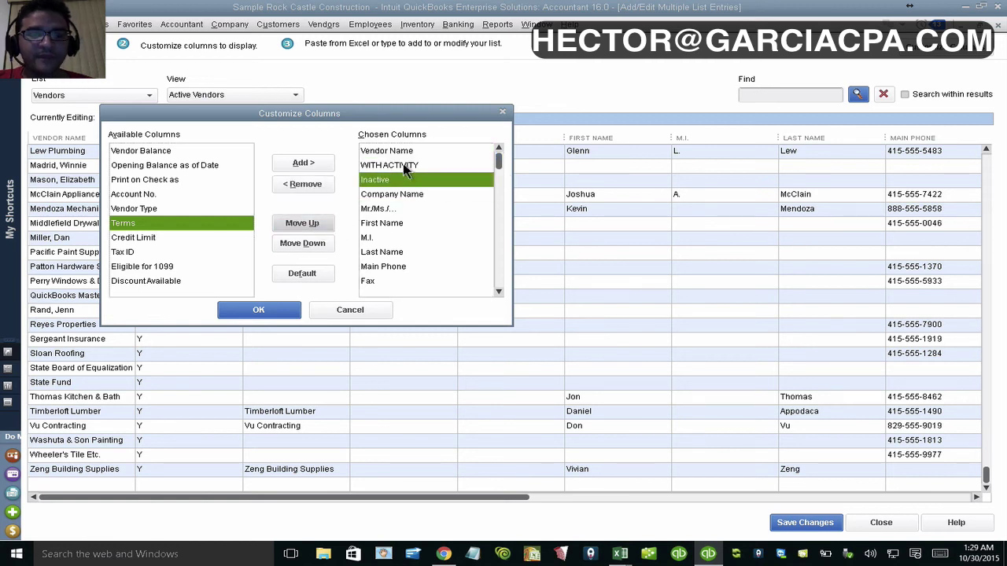
left_click(260, 310)
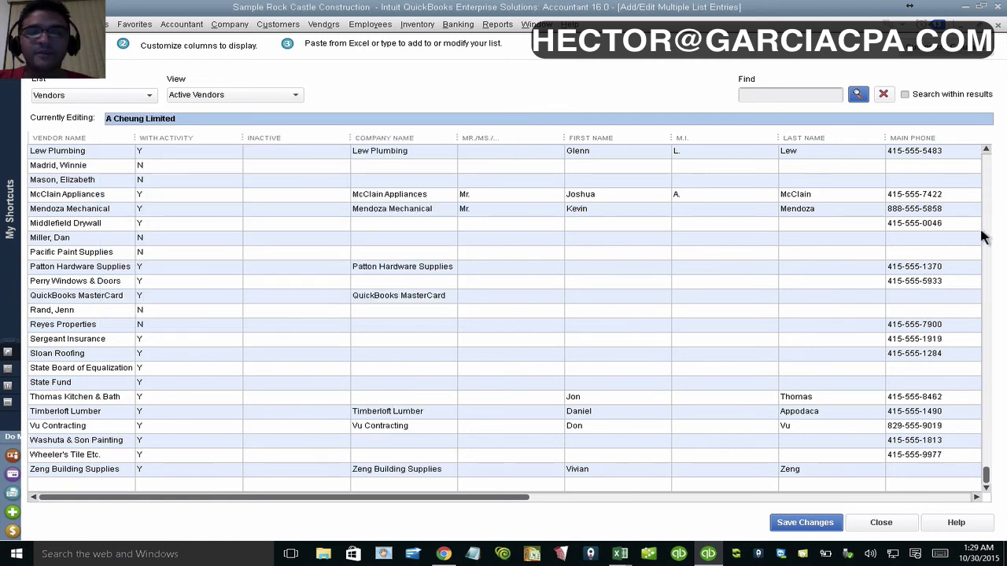
Step: Sort the vendor list by WITH ACTIVITY in descending order and go to the vendors flagged N
left_click_drag(986, 474, 985, 140)
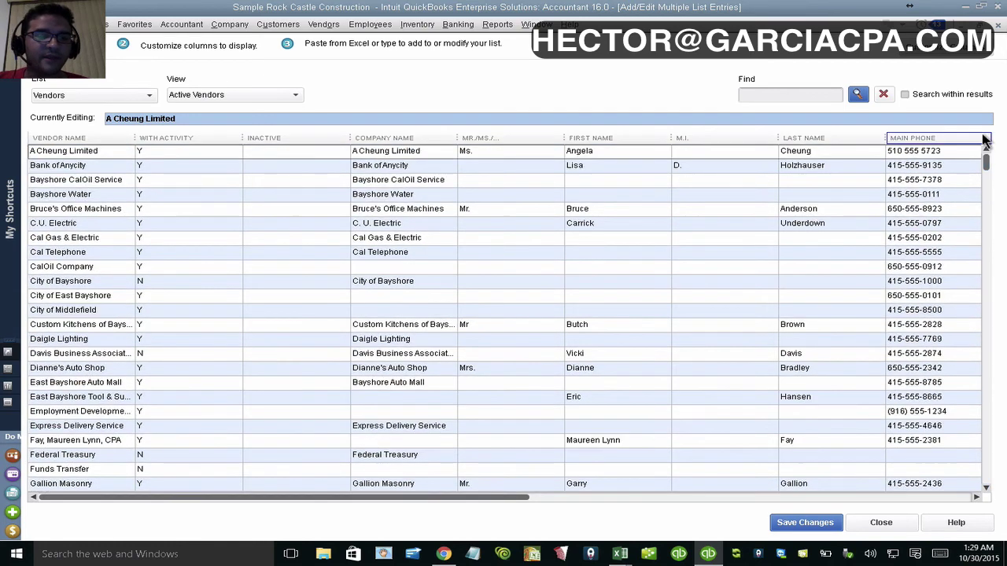
left_click(171, 137)
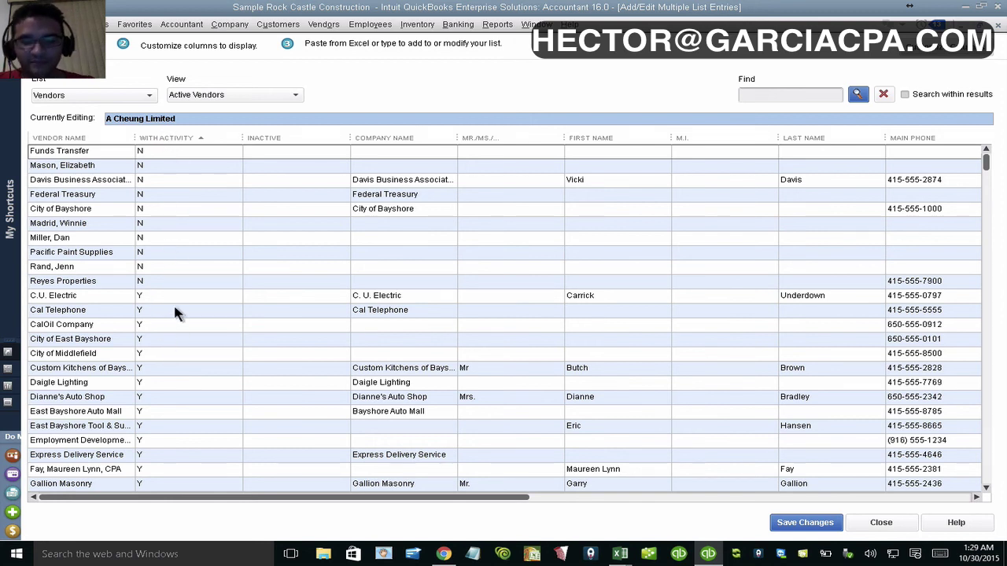
left_click(180, 137)
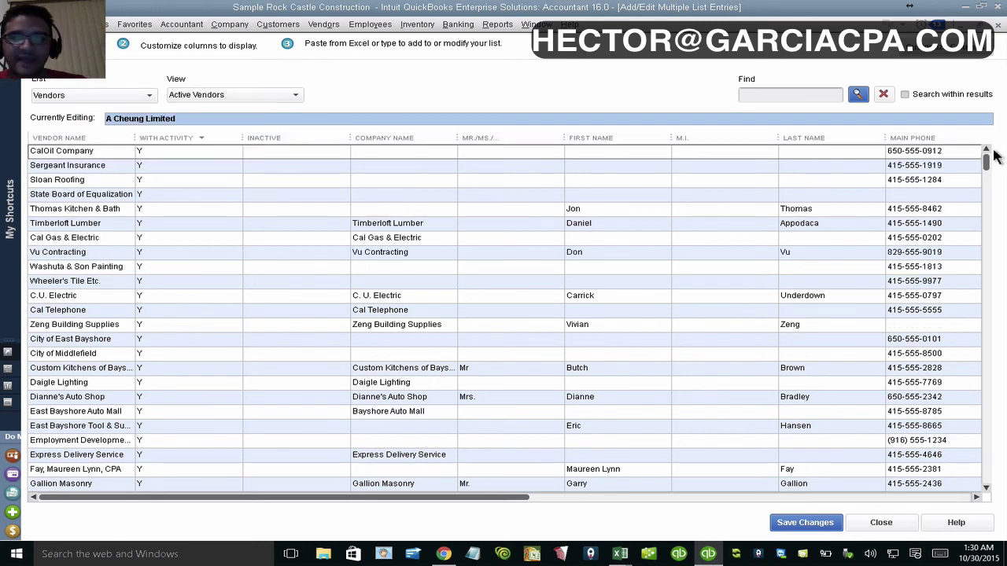
left_click_drag(985, 157, 988, 389)
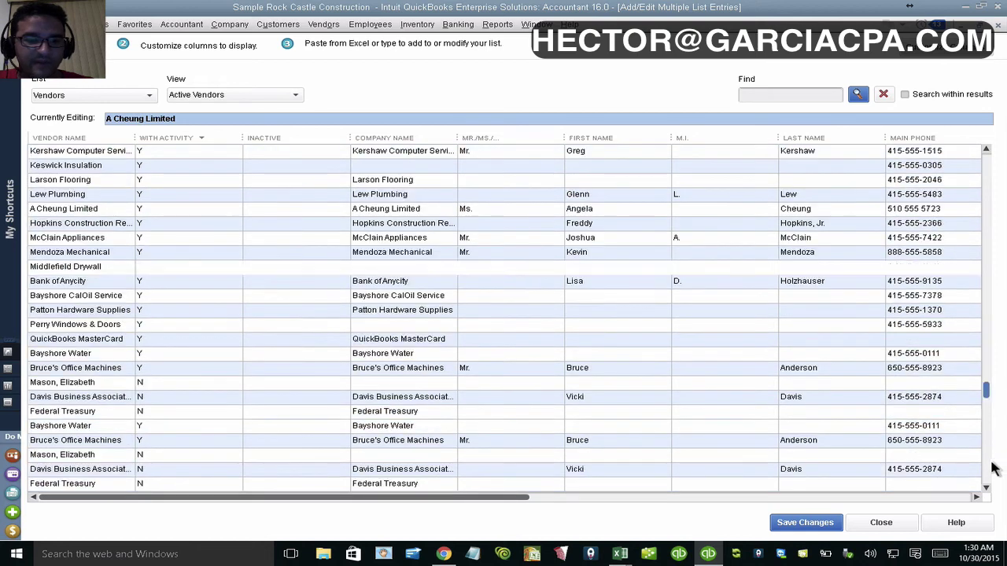
left_click_drag(992, 469, 983, 479)
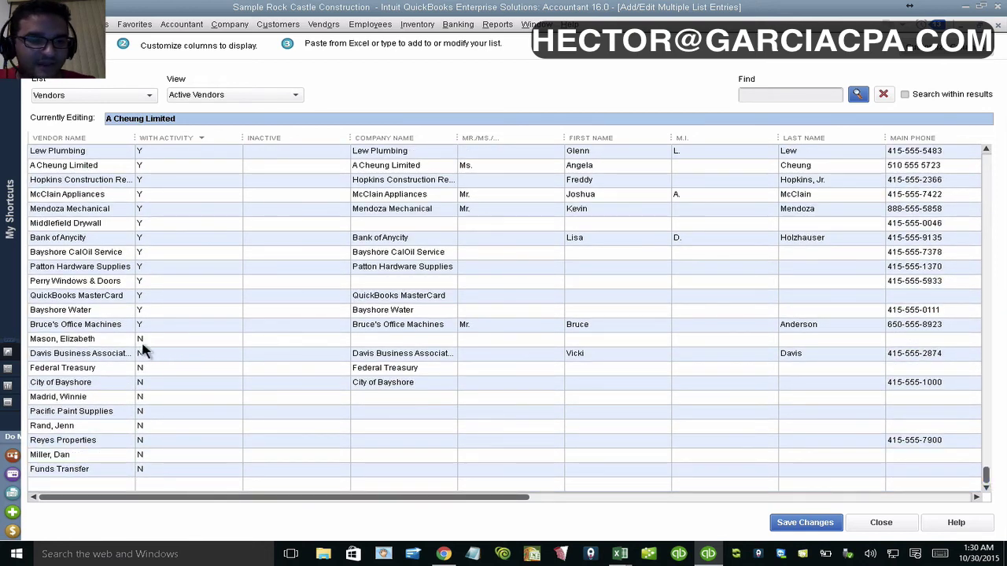
Step: Mark every vendor flagged N as inactive by copying the mark down from the first N row, then save the changes and close the list
left_click(292, 339)
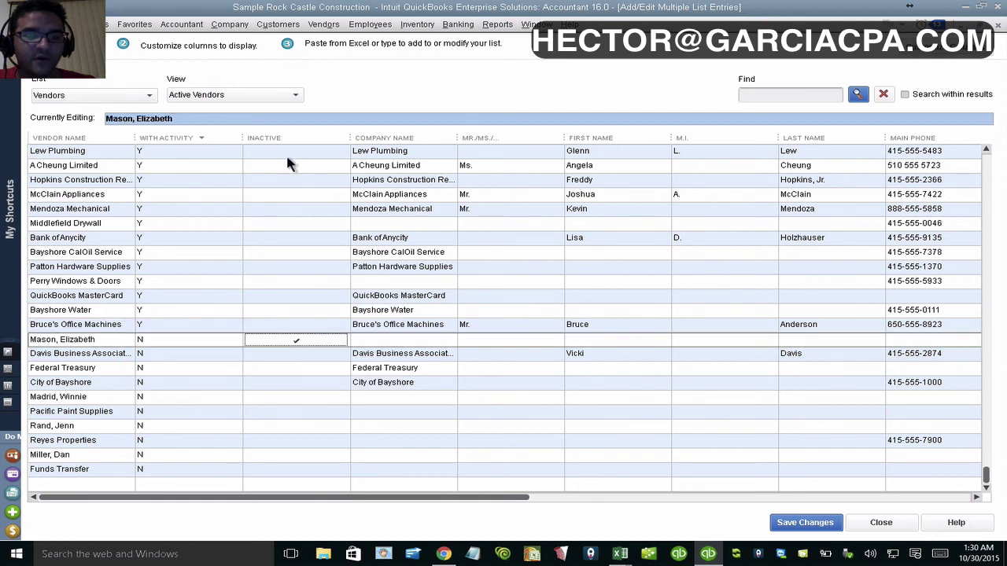
left_click(297, 339)
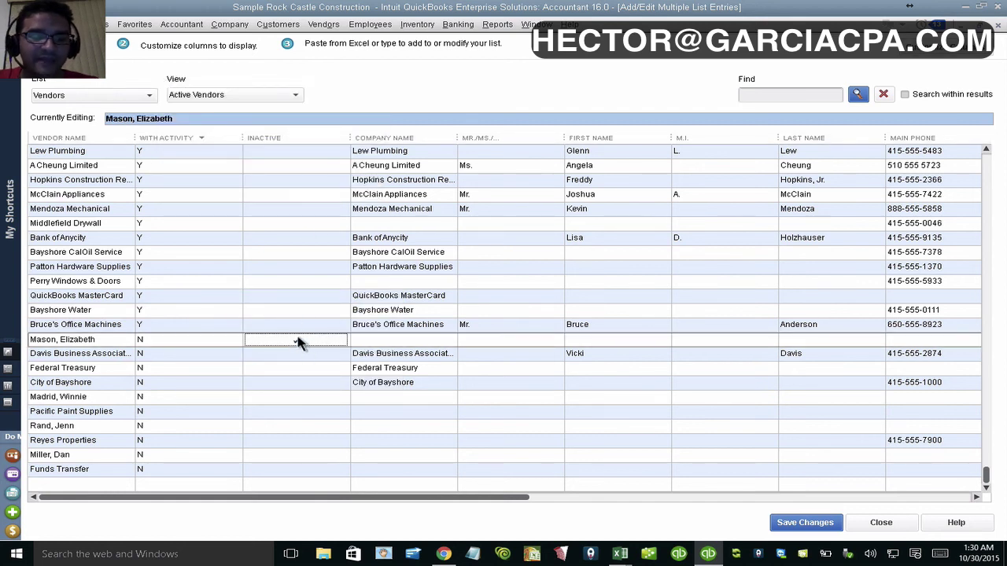
left_click(299, 339)
right_click(310, 337)
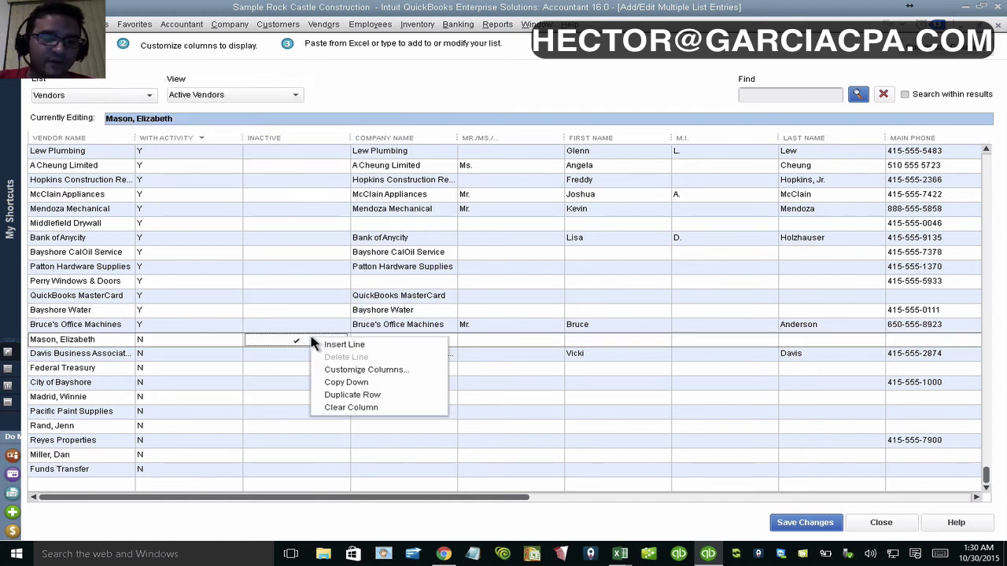
left_click(345, 382)
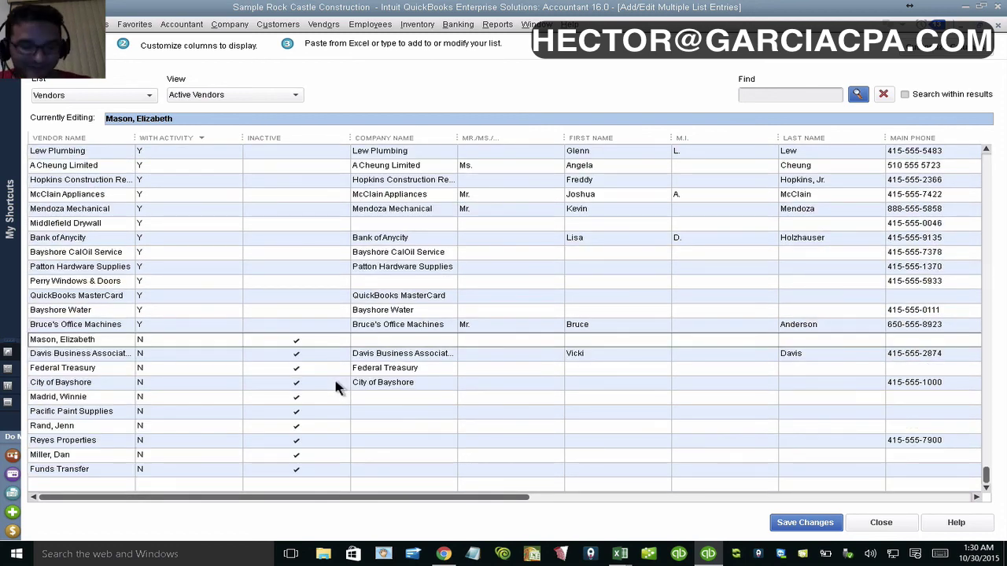
left_click(810, 524)
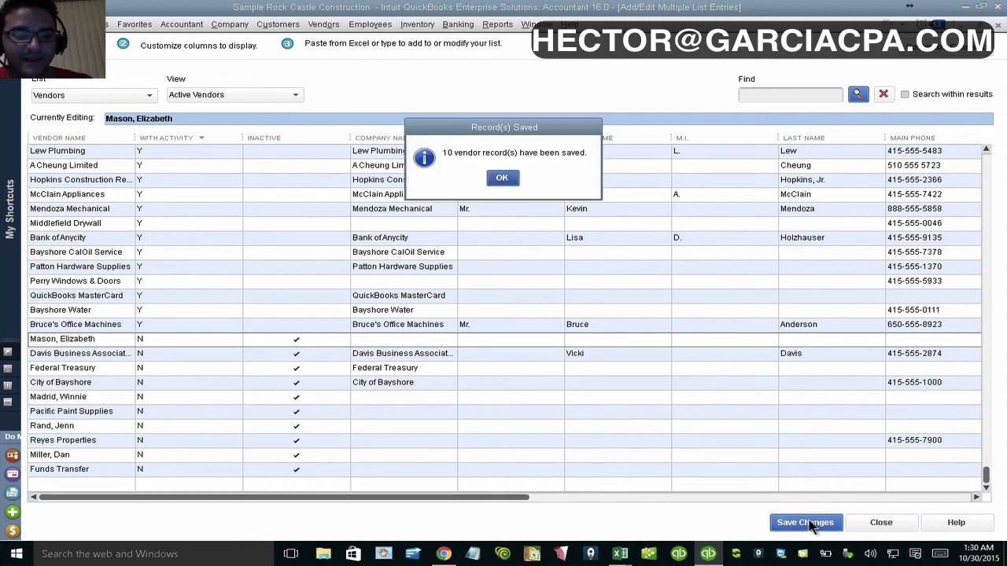
left_click(502, 178)
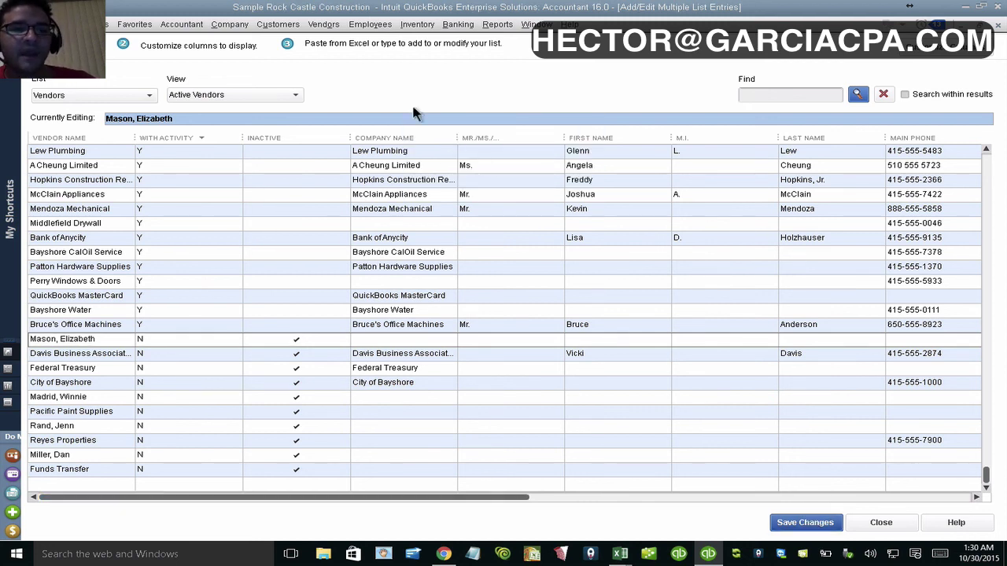
left_click(881, 522)
Step: Open the Vendor Center, show All Vendors sorted by inactive status, and review the inactive vendors at the end of the list
left_click(324, 24)
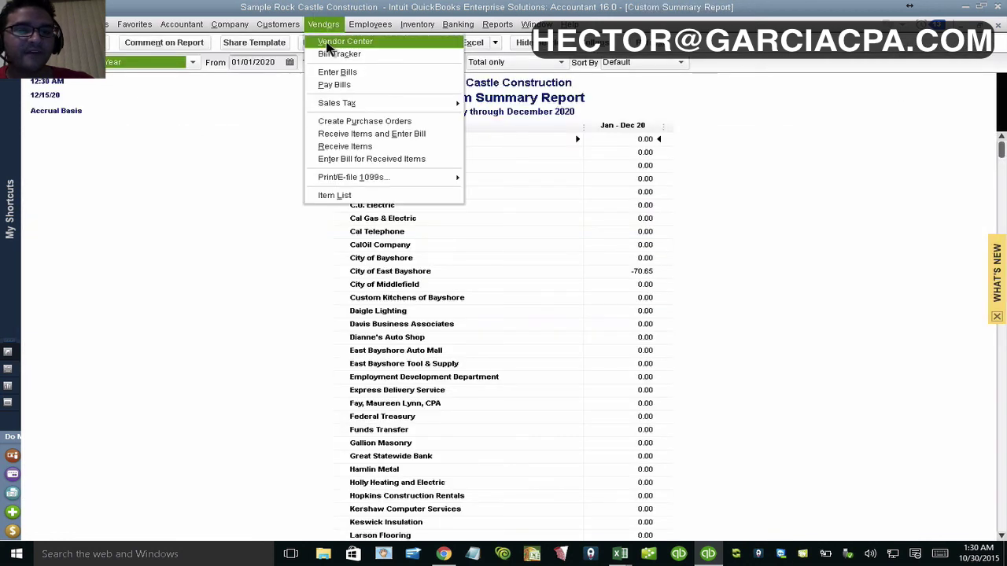
left_click(327, 42)
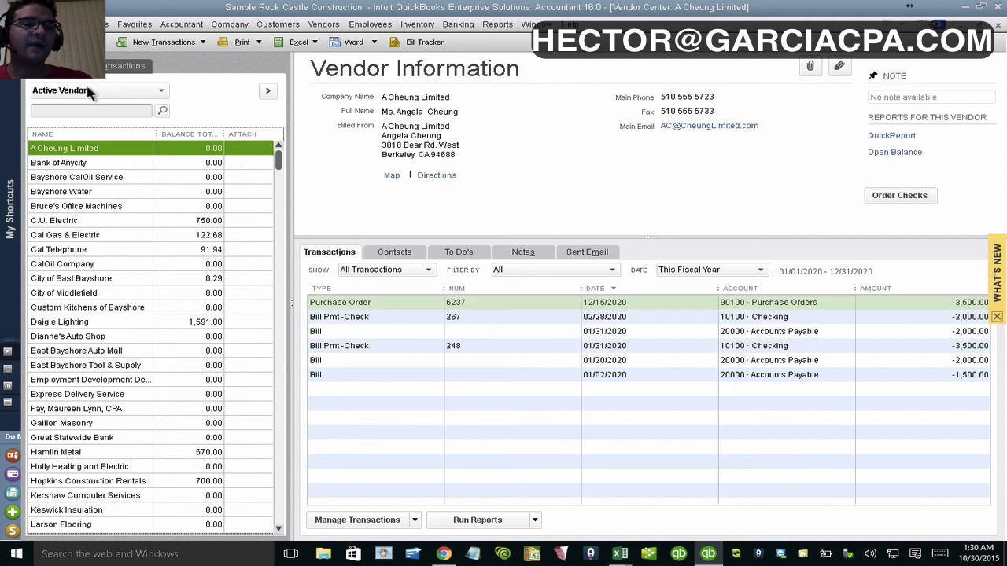
left_click(104, 90)
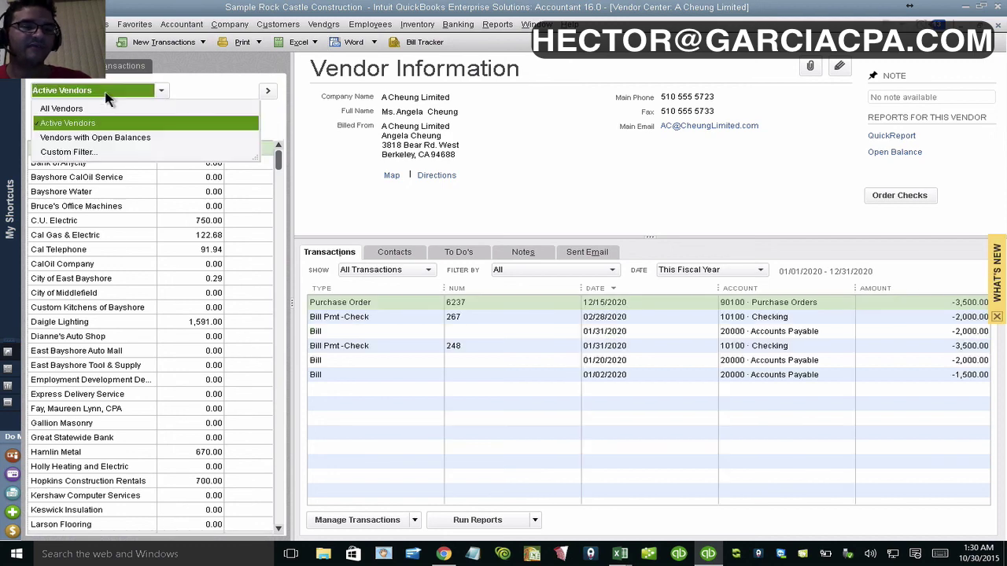
left_click(71, 108)
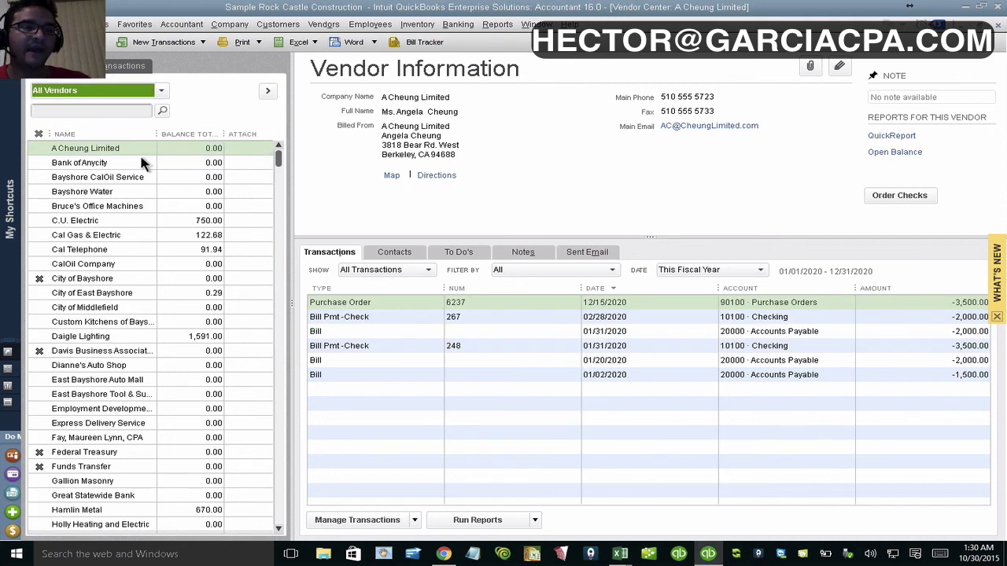
left_click(40, 135)
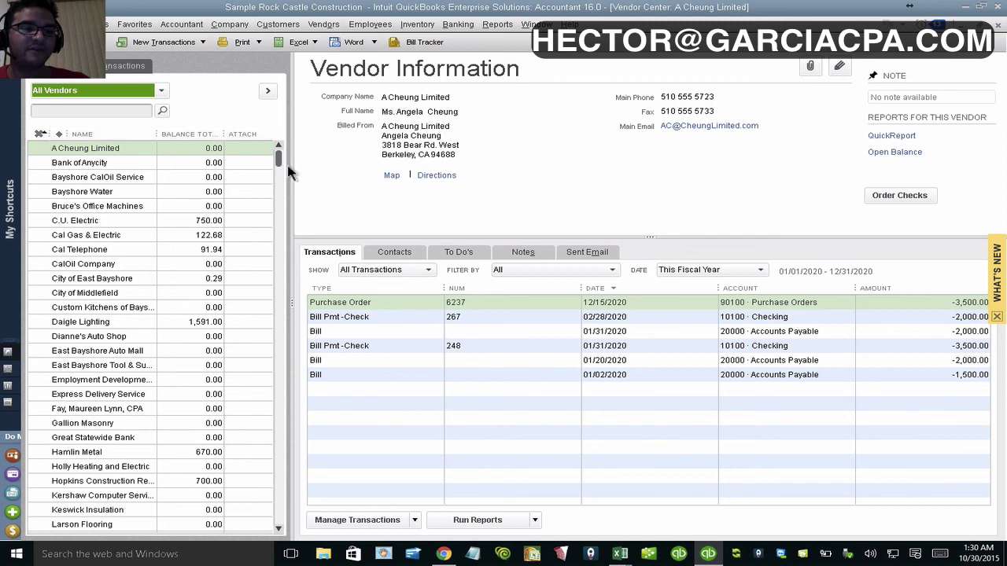
left_click_drag(278, 158, 271, 525)
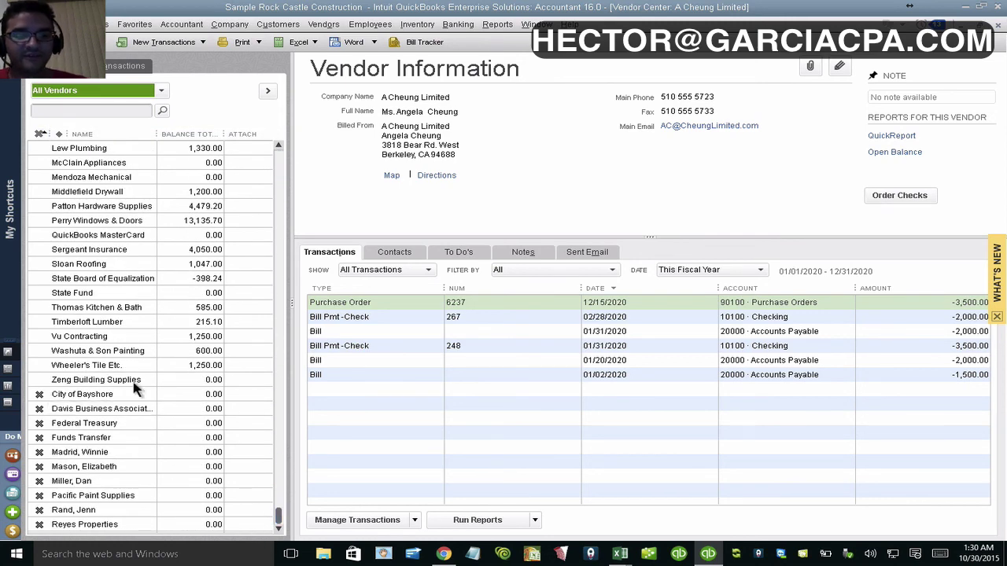